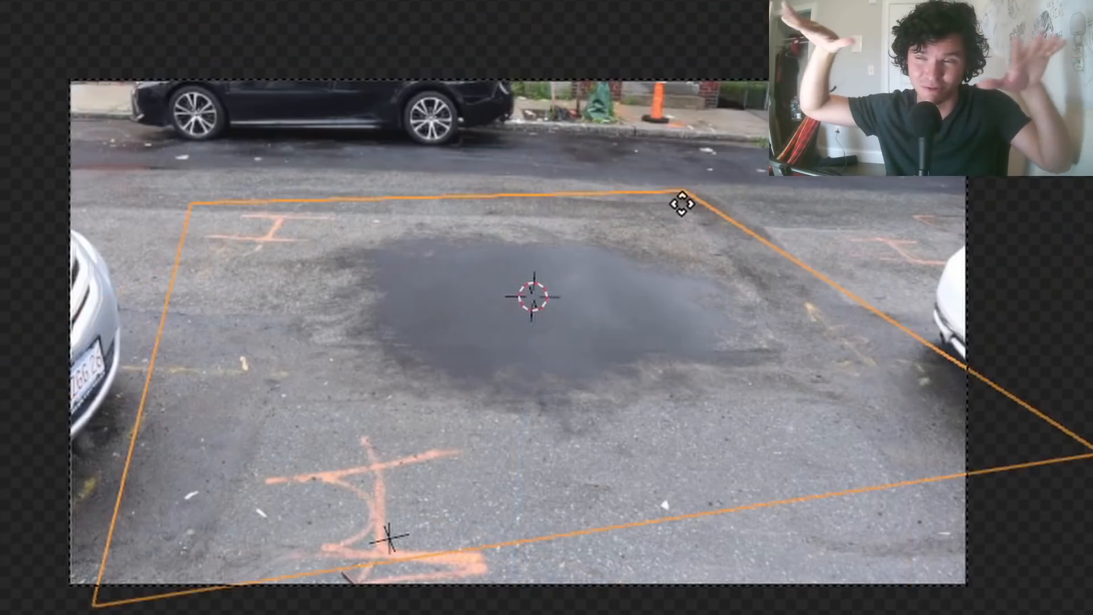
# Slide the puddle plane along the X axis to different spots on the road and play back the footage
pyautogui.press('r')
pyautogui.press('x')
pyautogui.click(481, 240)
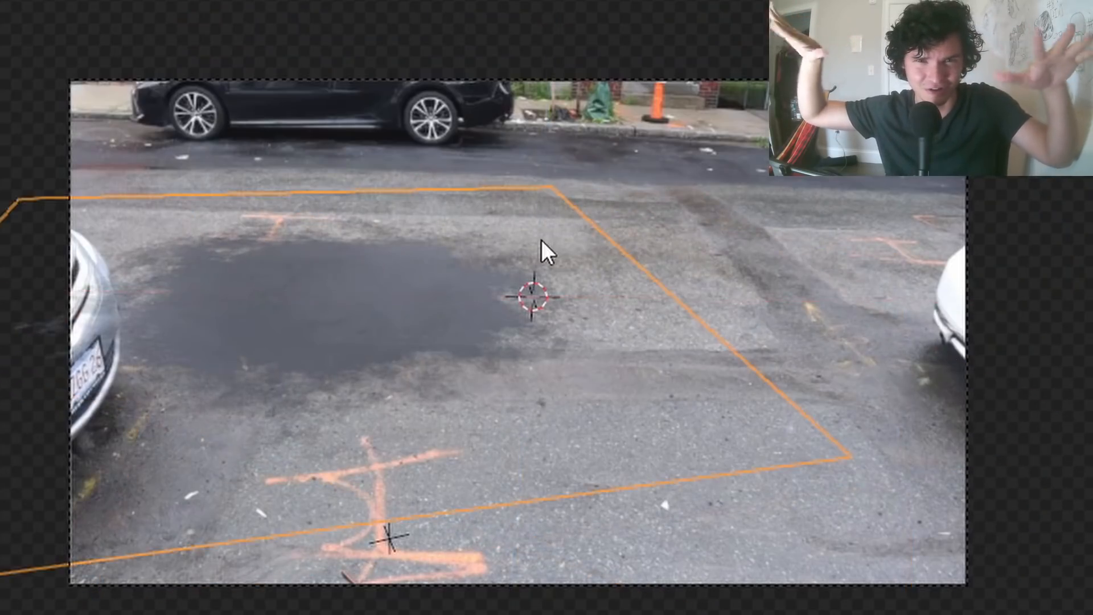
pyautogui.press('space')
pyautogui.press('space')
pyautogui.press('g')
pyautogui.press('x')
pyautogui.click(732, 305)
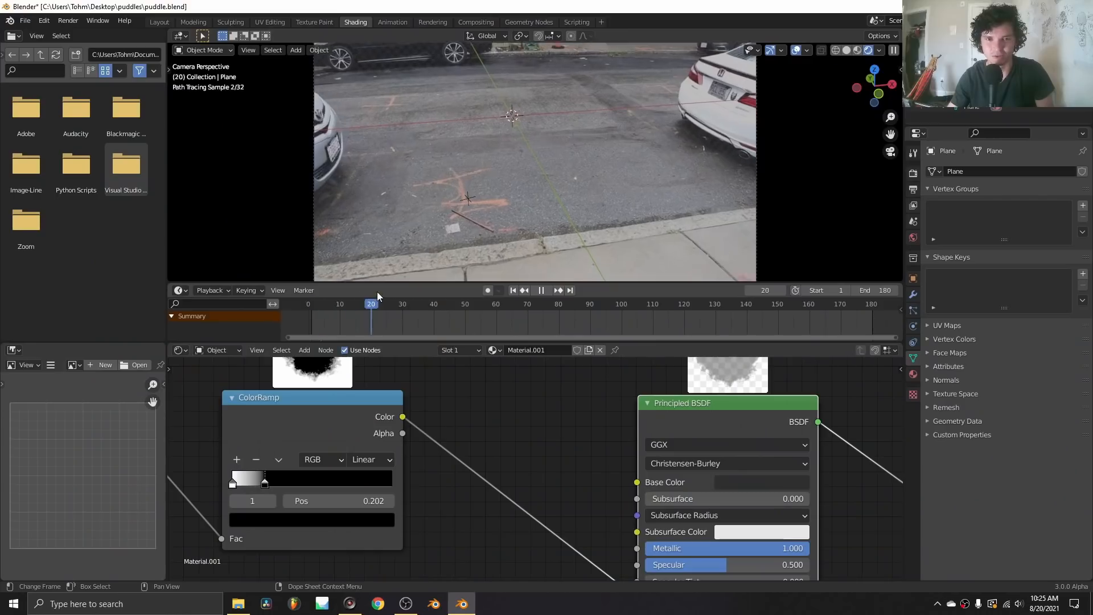
# Scrub the street footage to frame 42 and check the tracked points in SynthEyes before returning to the Blender scene
pyautogui.moveTo(377, 292); pyautogui.dragTo(439, 275)
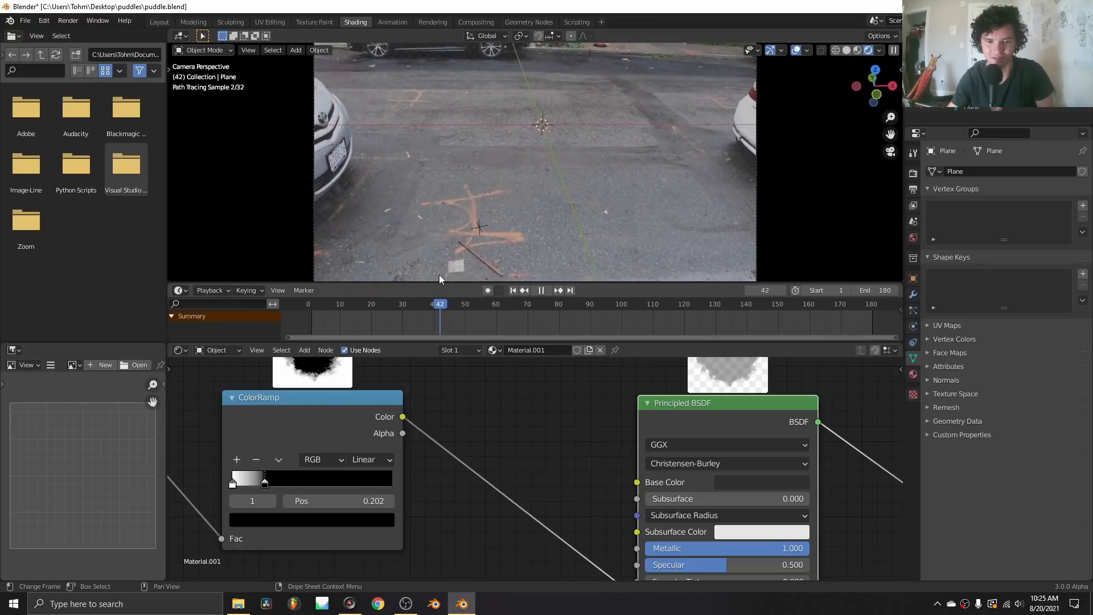
pyautogui.hotkey('alt', 'Tab')
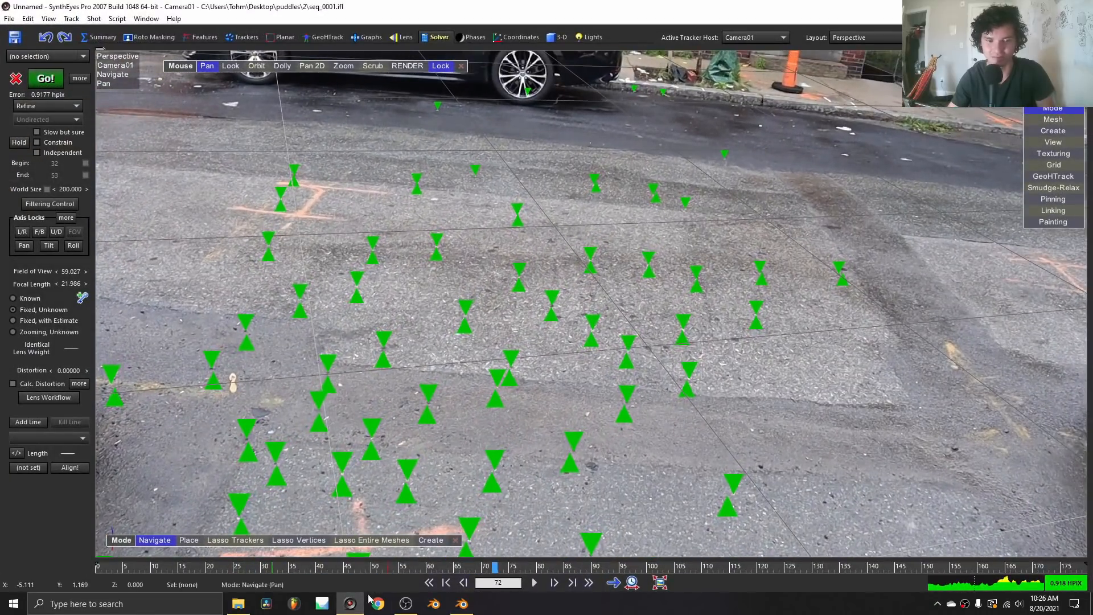
pyautogui.click(350, 604)
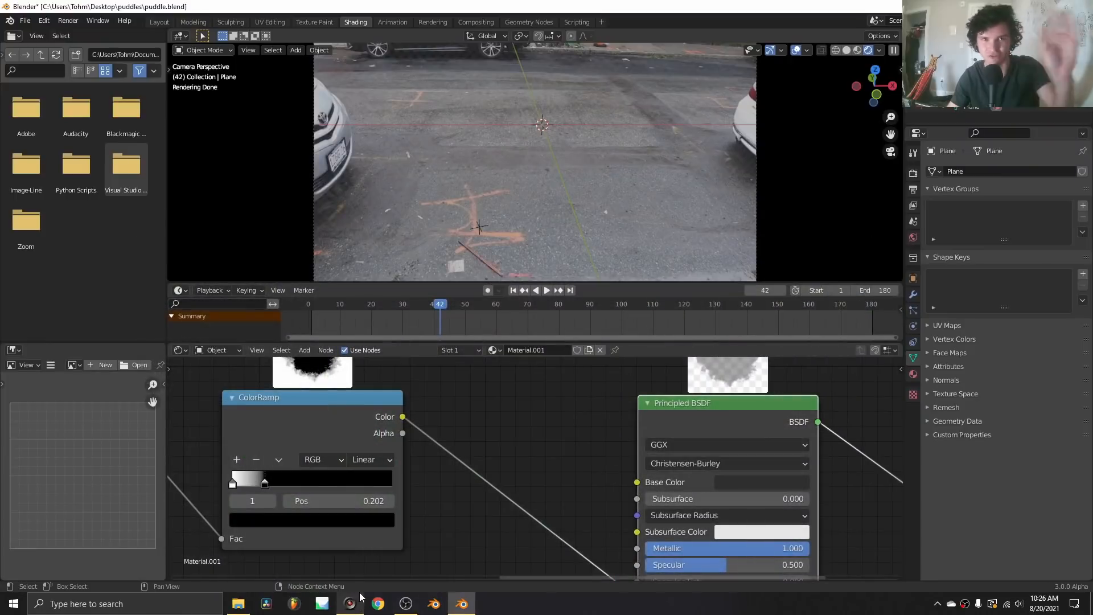
pyautogui.press('space')
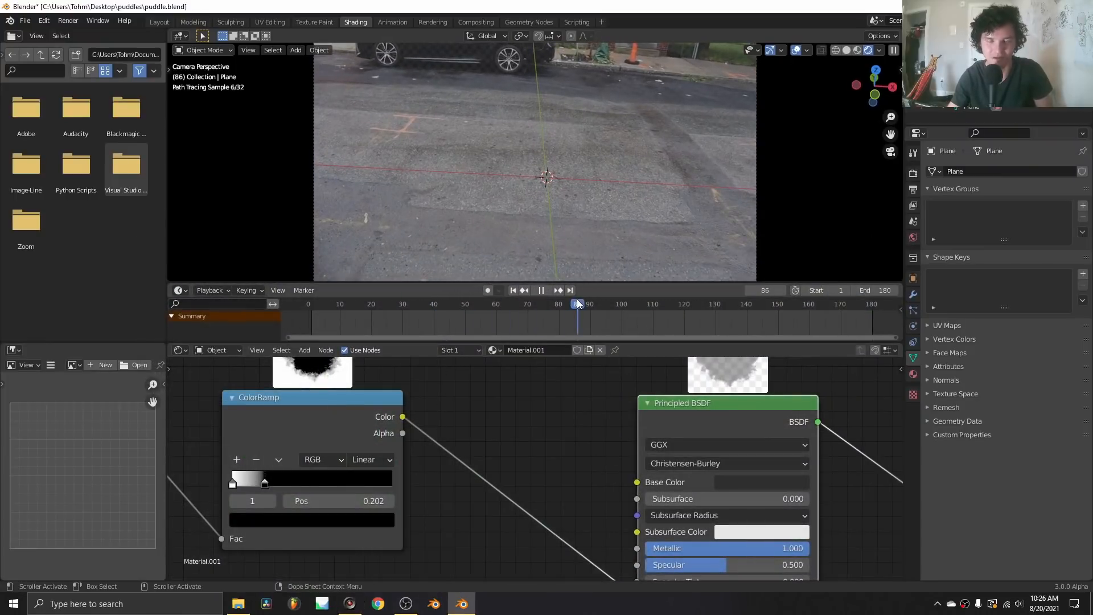
# Play back the tracked shot with the finished puddle and inspect the puddle plane from above
pyautogui.moveTo(497, 272); pyautogui.dragTo(447, 261)
pyautogui.press('space')
pyautogui.press('space')
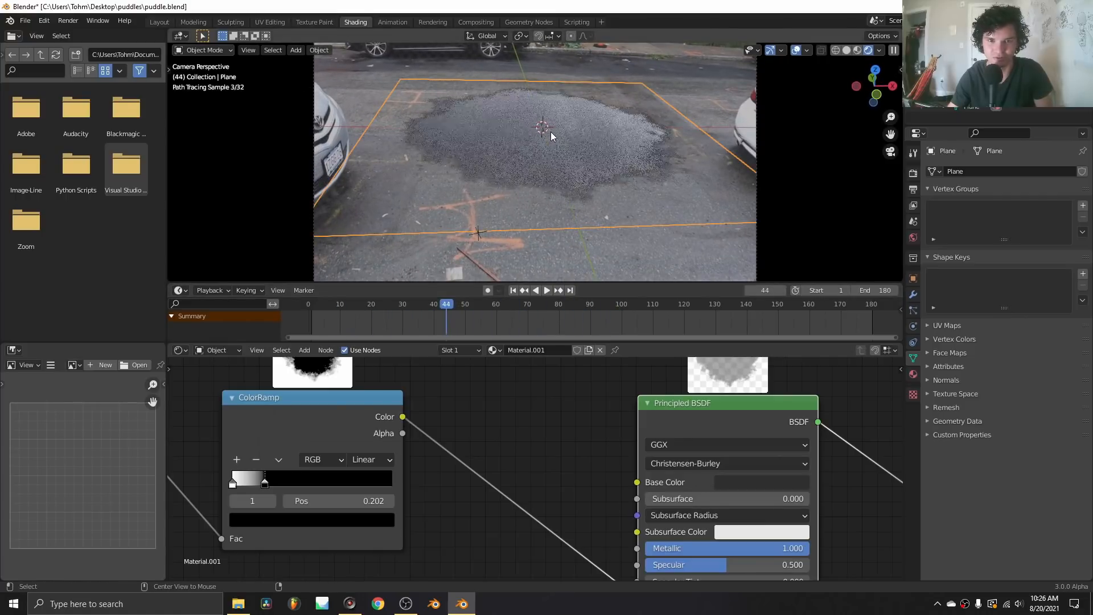
pyautogui.press('space')
pyautogui.click(660, 310)
pyautogui.moveTo(615, 228); pyautogui.dragTo(588, 188, button='middle')
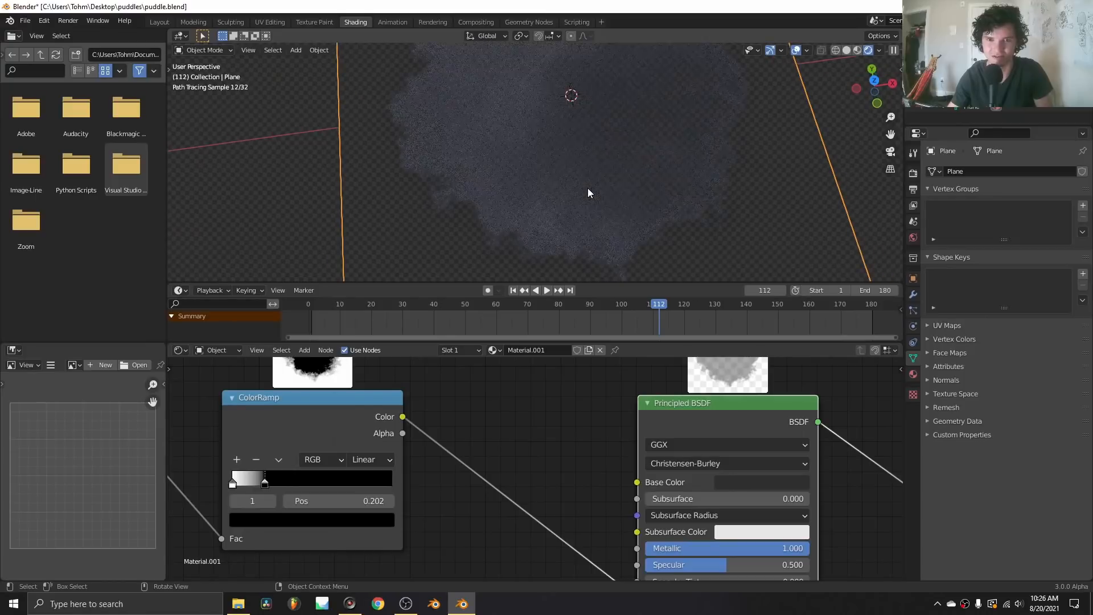
pyautogui.moveTo(572, 149)
pyautogui.mouseDown(button='middle')
pyautogui.moveTo(575, 139)
pyautogui.moveTo(557, 183)
pyautogui.mouseUp(button='middle')
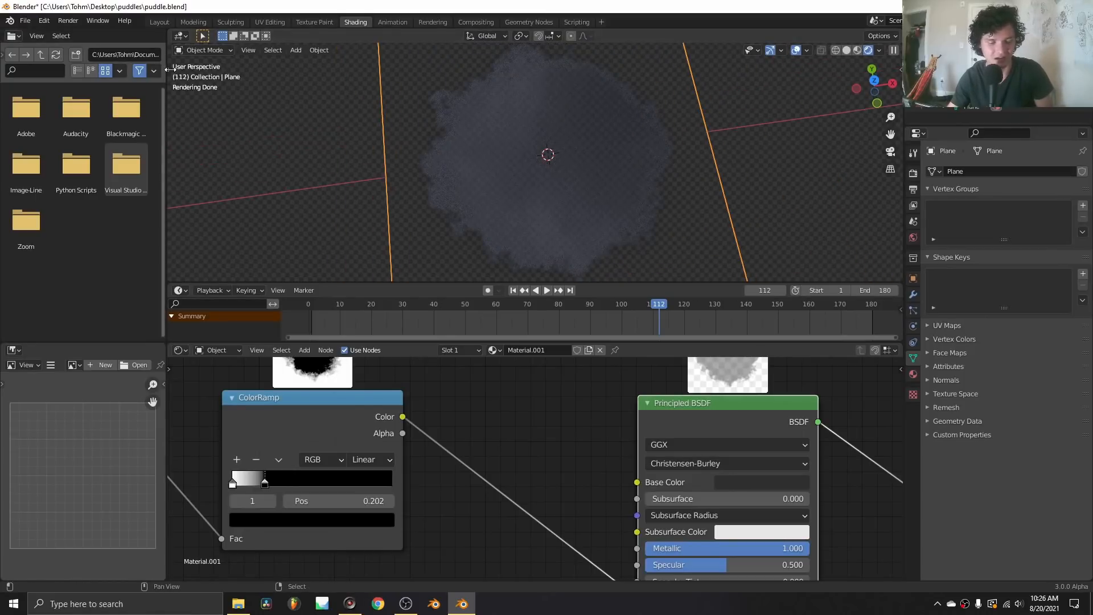
# Reopen the recent file puddle.blend, discarding unsaved changes, and play back the tracked footage through the camera
pyautogui.click(23, 20)
pyautogui.moveTo(47, 57)
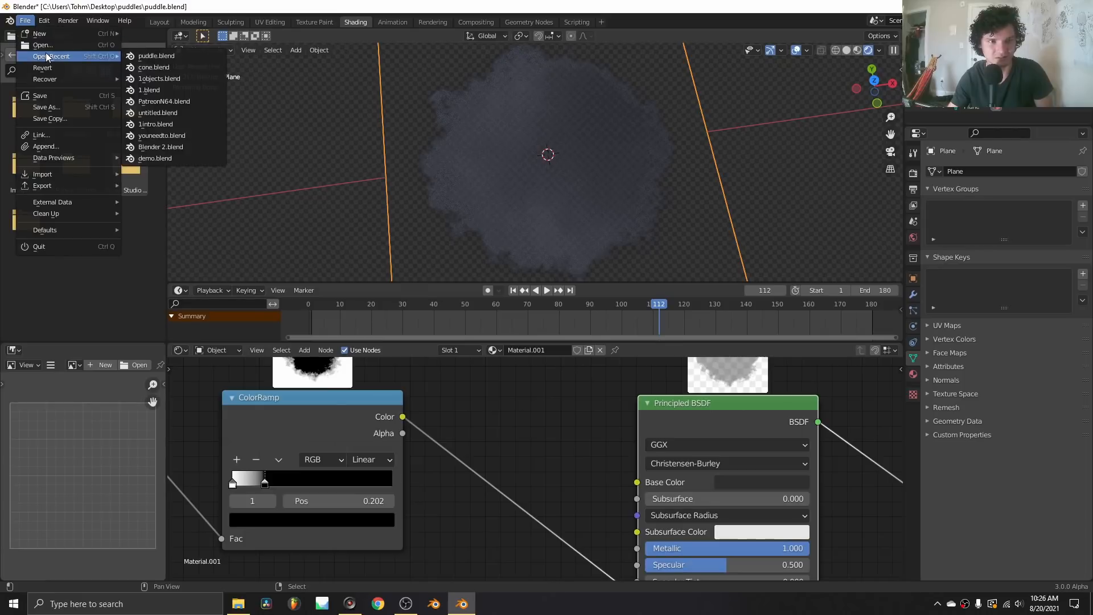
pyautogui.click(157, 56)
pyautogui.click(569, 316)
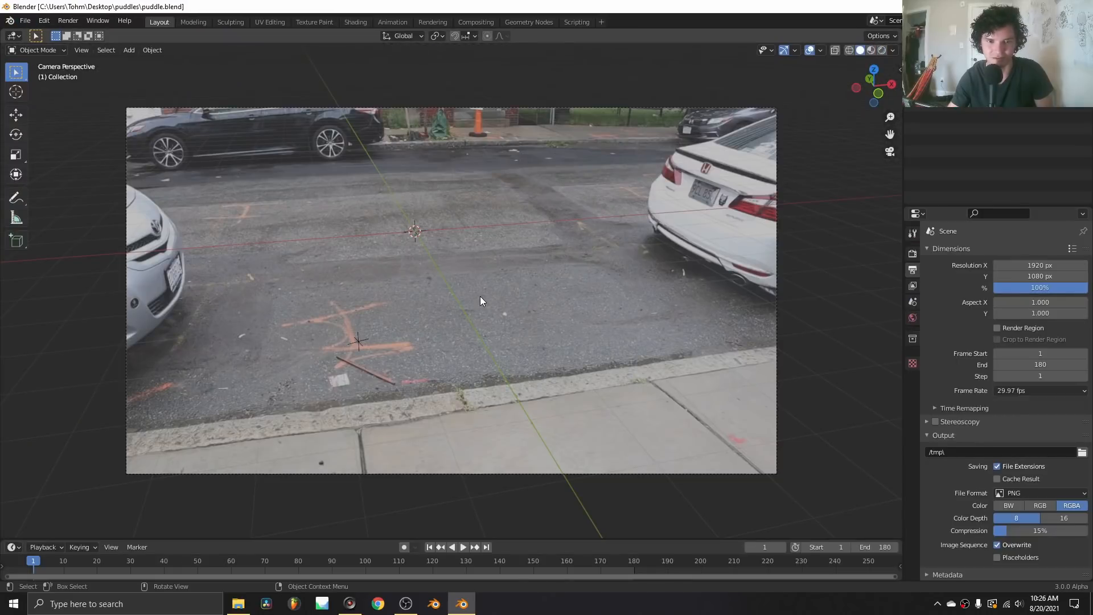
pyautogui.press('space')
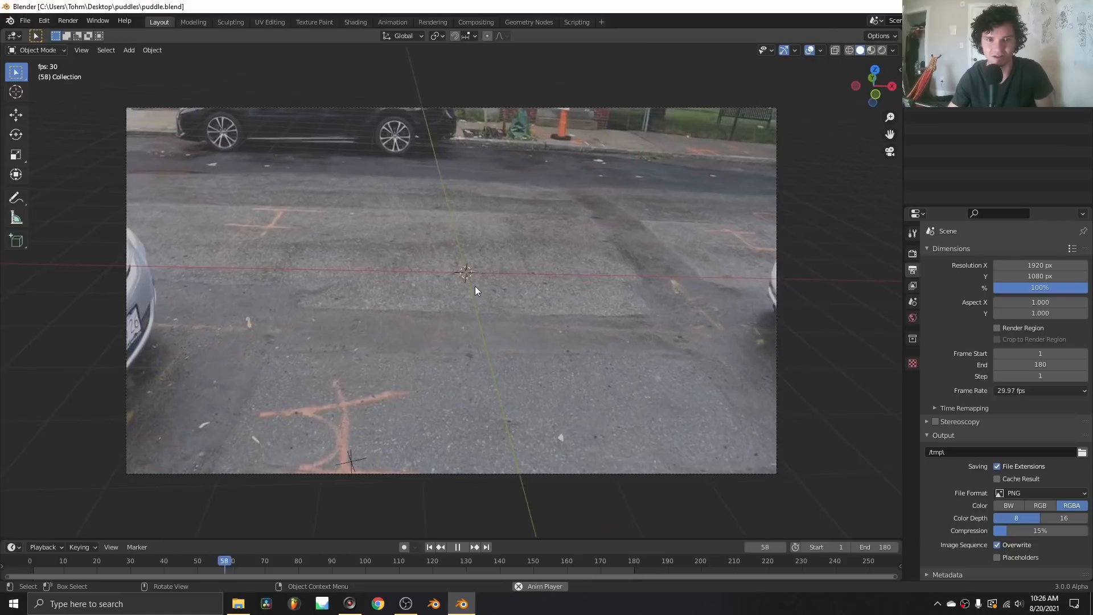
pyautogui.press('space')
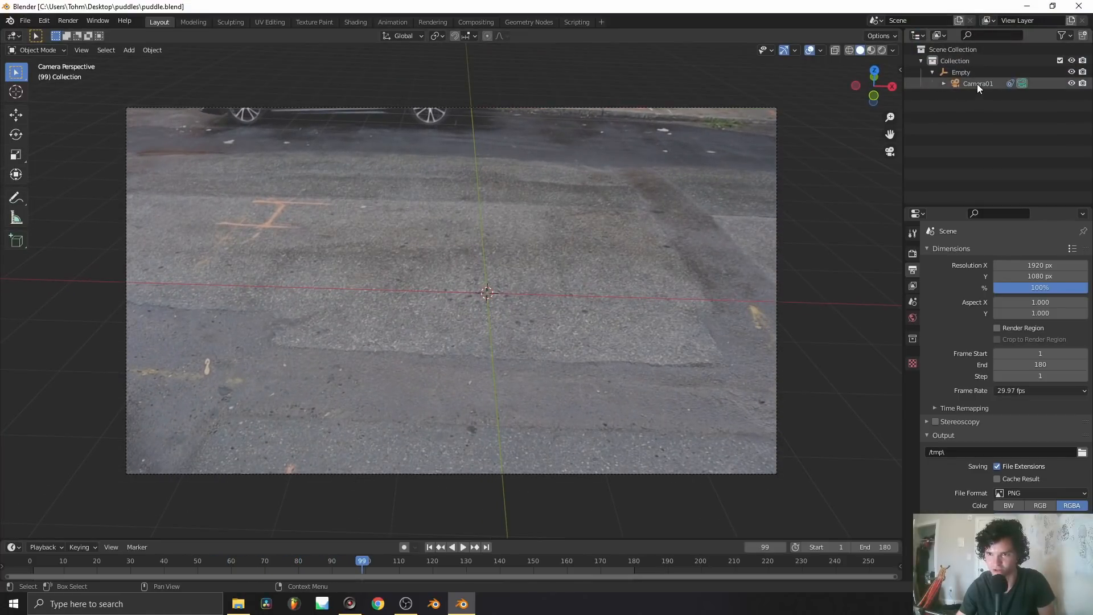
# Set the opacity of Camera01's background image sequence to 1.000
pyautogui.click(977, 84)
pyautogui.click(913, 406)
pyautogui.scroll(-5, 963, 424)
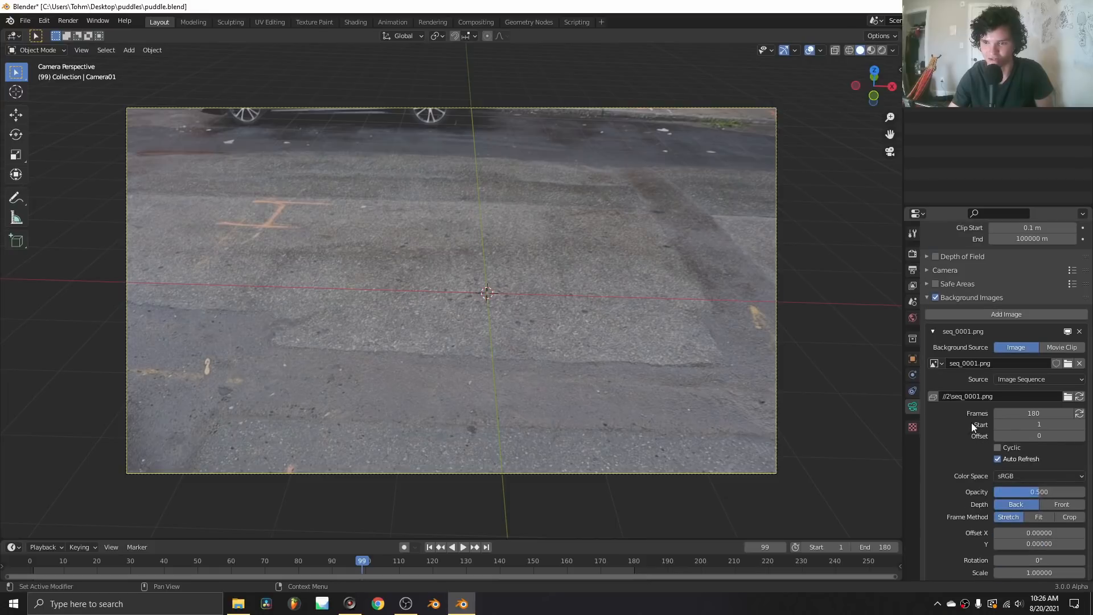
pyautogui.moveTo(1041, 491); pyautogui.dragTo(1085, 492)
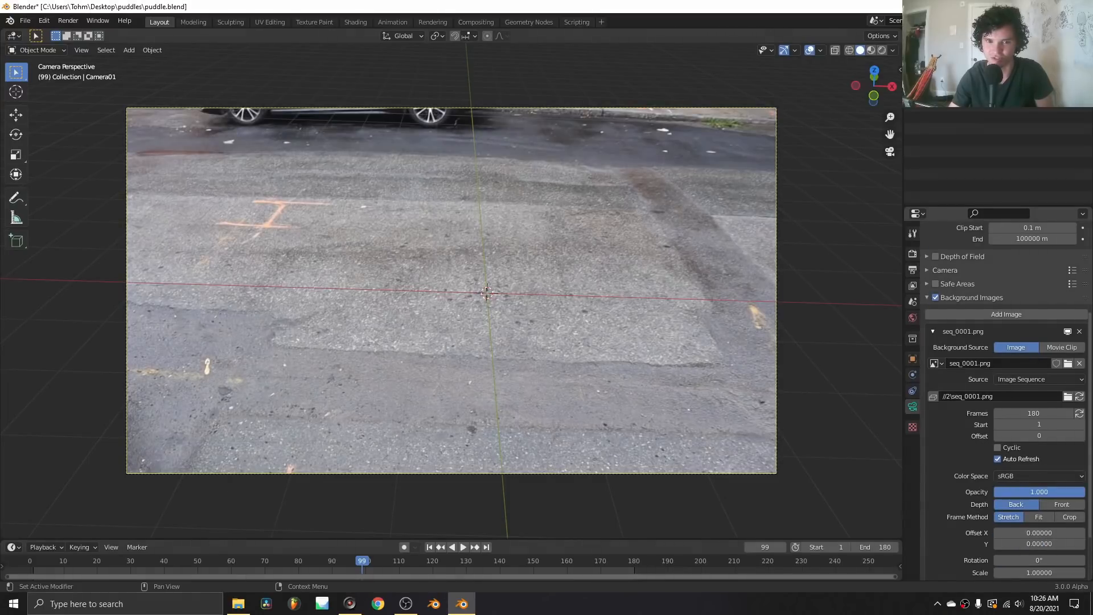
# Enable the transparent film setting and switch the viewport to rendered shading
pyautogui.click(913, 254)
pyautogui.click(945, 482)
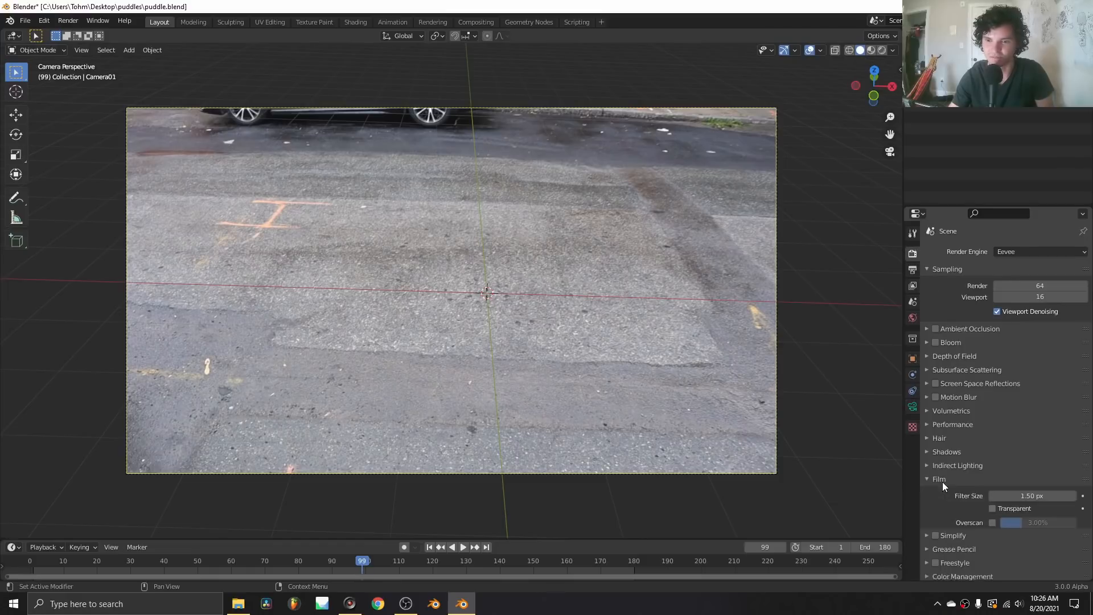
pyautogui.click(991, 509)
pyautogui.moveTo(655, 353); pyautogui.dragTo(615, 316, button='middle')
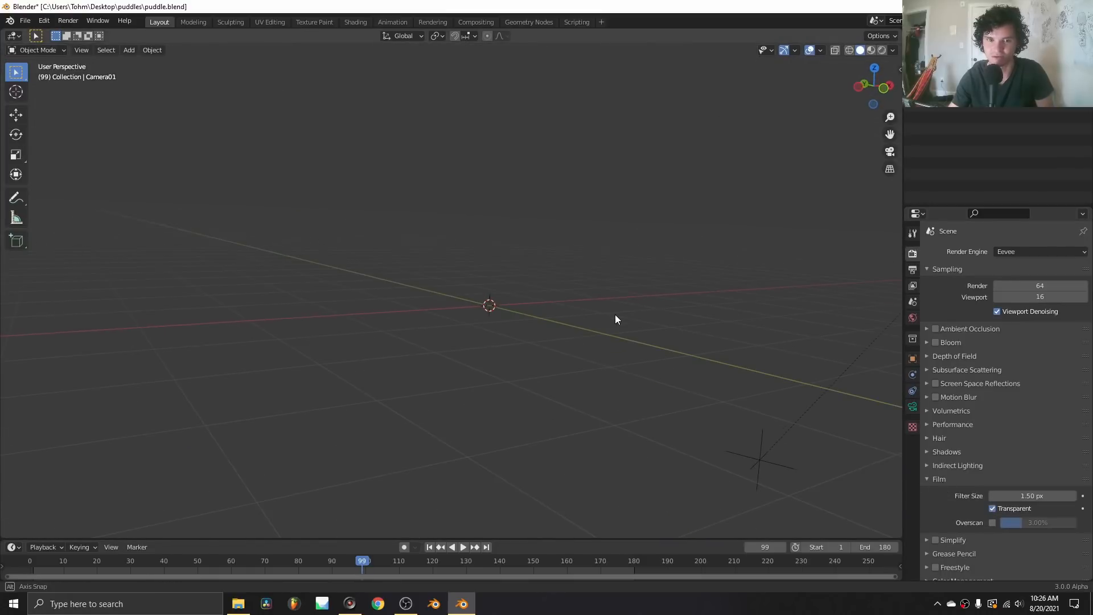
pyautogui.click(993, 510)
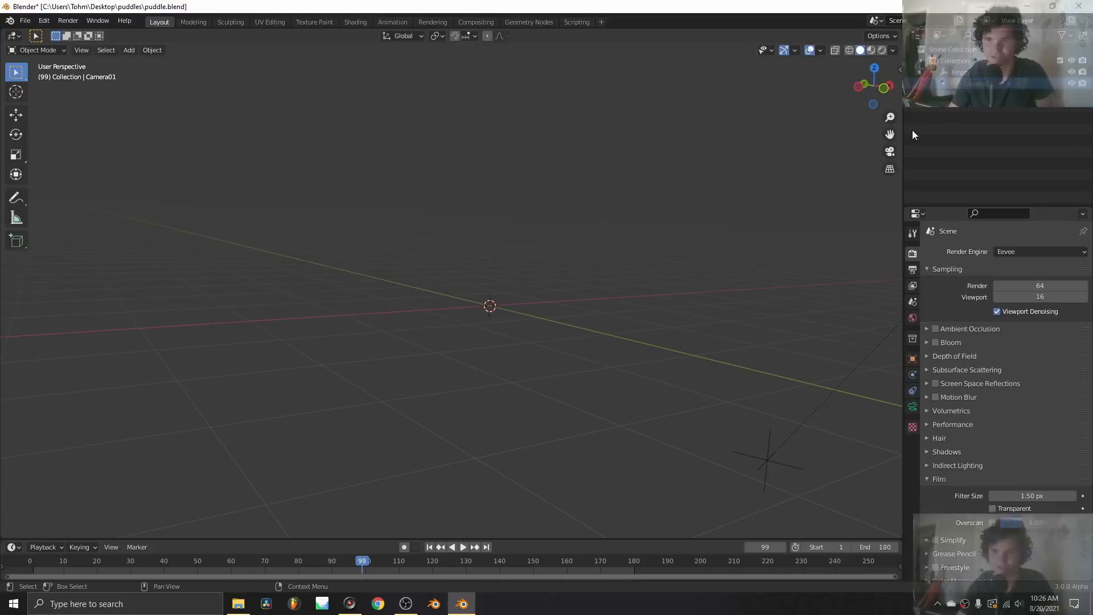
pyautogui.click(882, 50)
pyautogui.click(993, 509)
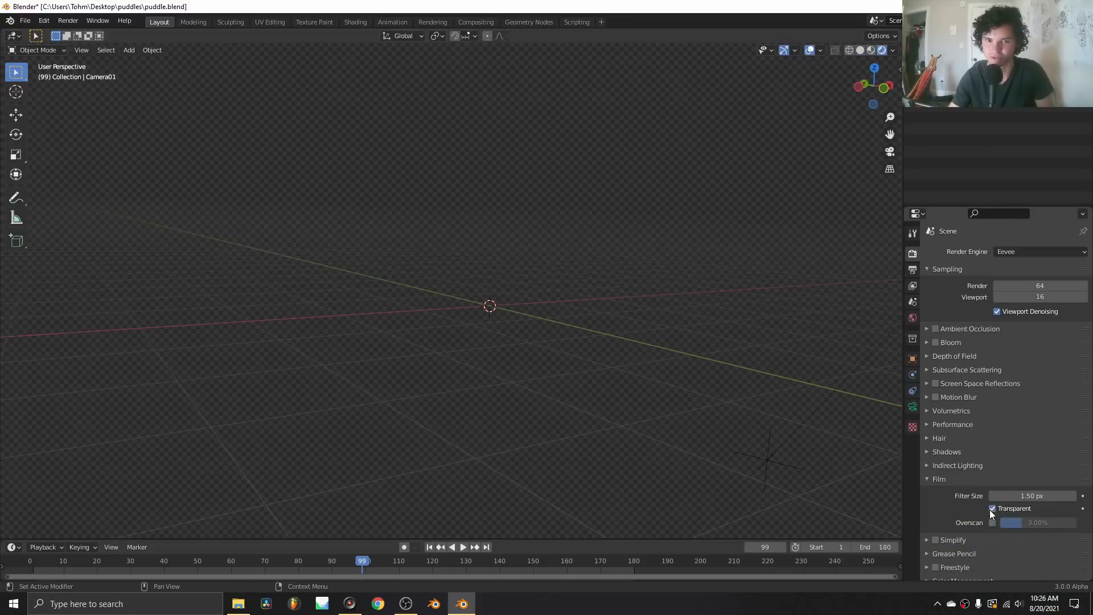
# Set the color management view transform to Standard
pyautogui.scroll(-1, 973, 563)
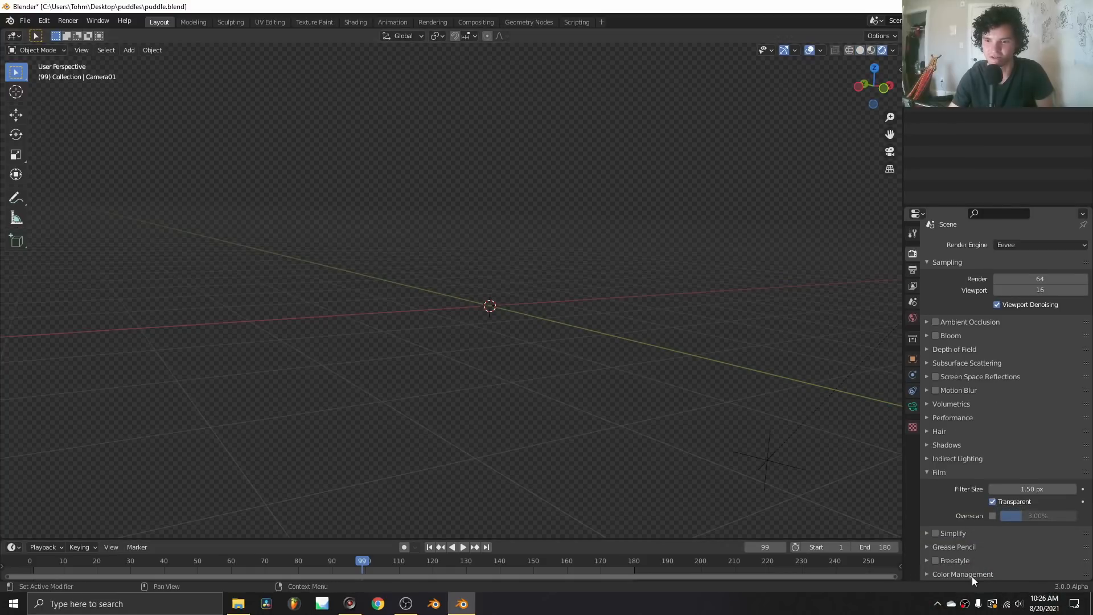
pyautogui.click(972, 574)
pyautogui.scroll(-4, 975, 564)
pyautogui.click(1014, 502)
pyautogui.click(1014, 516)
# Look through the camera, play back the footage, and return to frame 1
pyautogui.click(890, 152)
pyautogui.press('space')
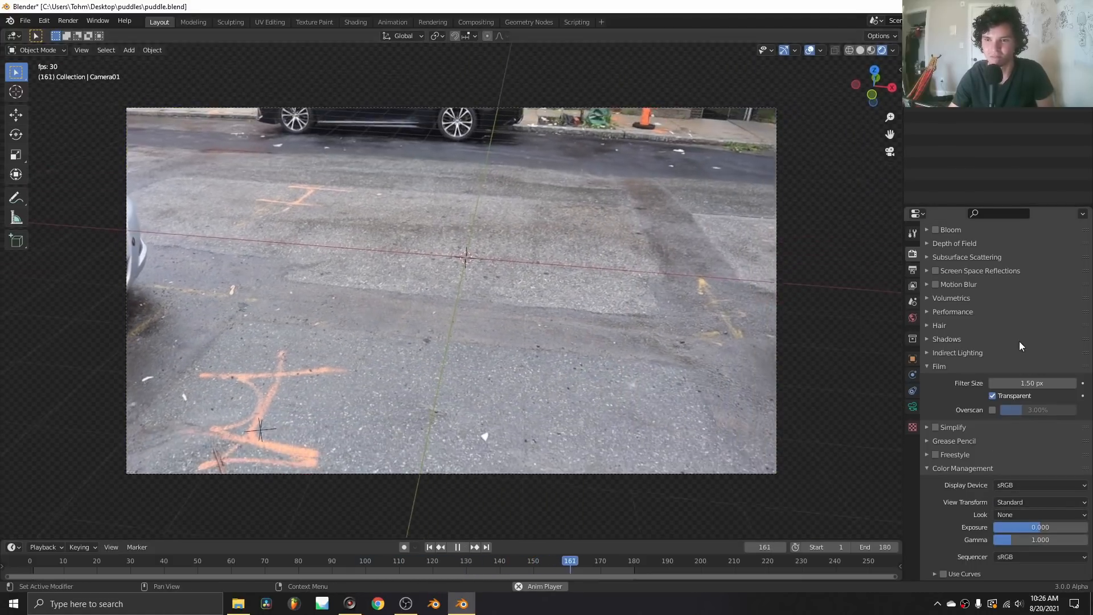
pyautogui.scroll(3, 1019, 341)
pyautogui.press('space')
pyautogui.hotkey('shift', 'Left')
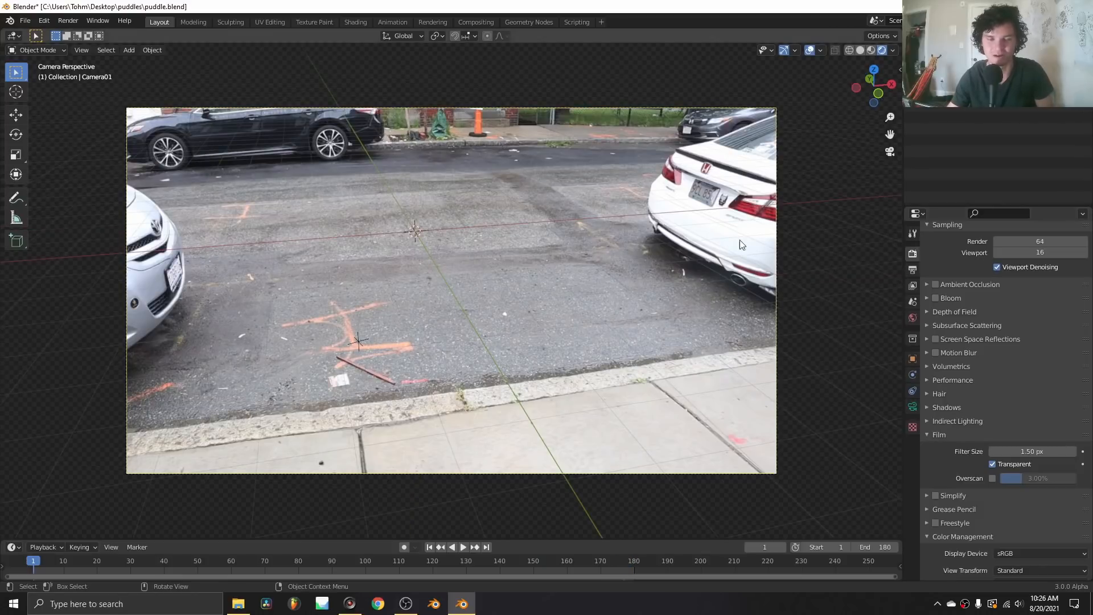
# Add a plane at the road's origin and scale it up to cover the asphalt between the parked cars
pyautogui.hotkey('shift', 'a')
pyautogui.click(455, 212)
pyautogui.press('s')
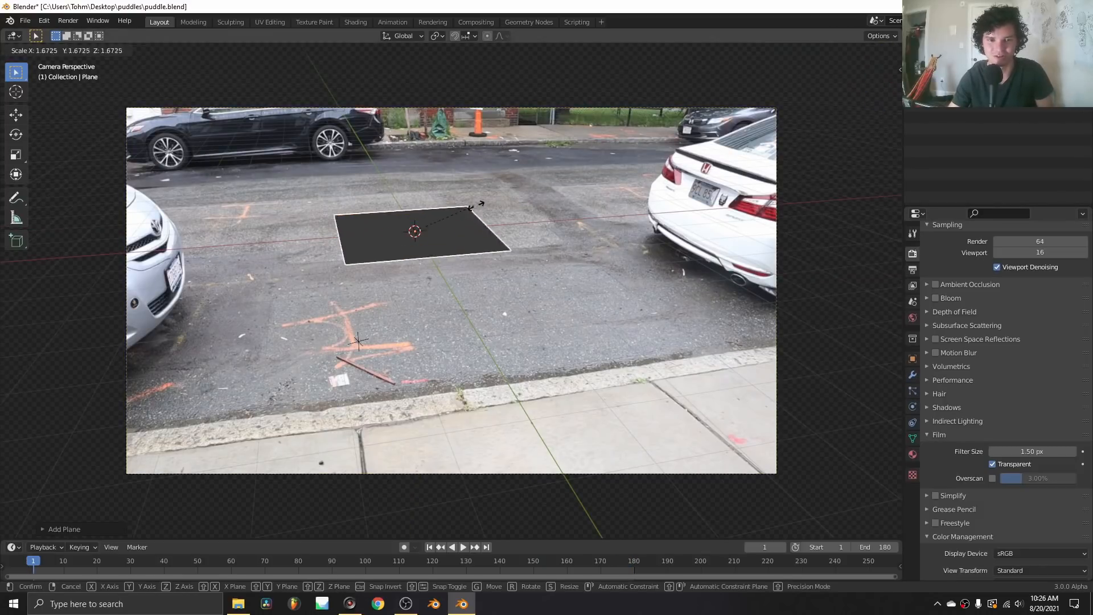
pyautogui.click(586, 194)
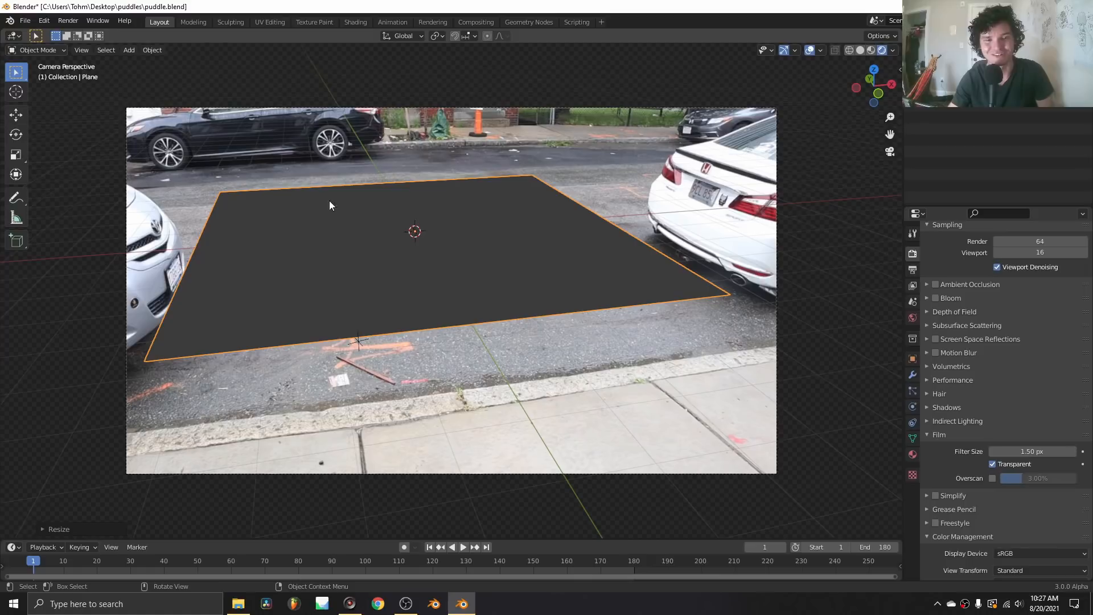
# Make the window fullscreen and play the animation to check that the plane sticks to the road
pyautogui.press('q')
pyautogui.click(507, 188)
pyautogui.press('space')
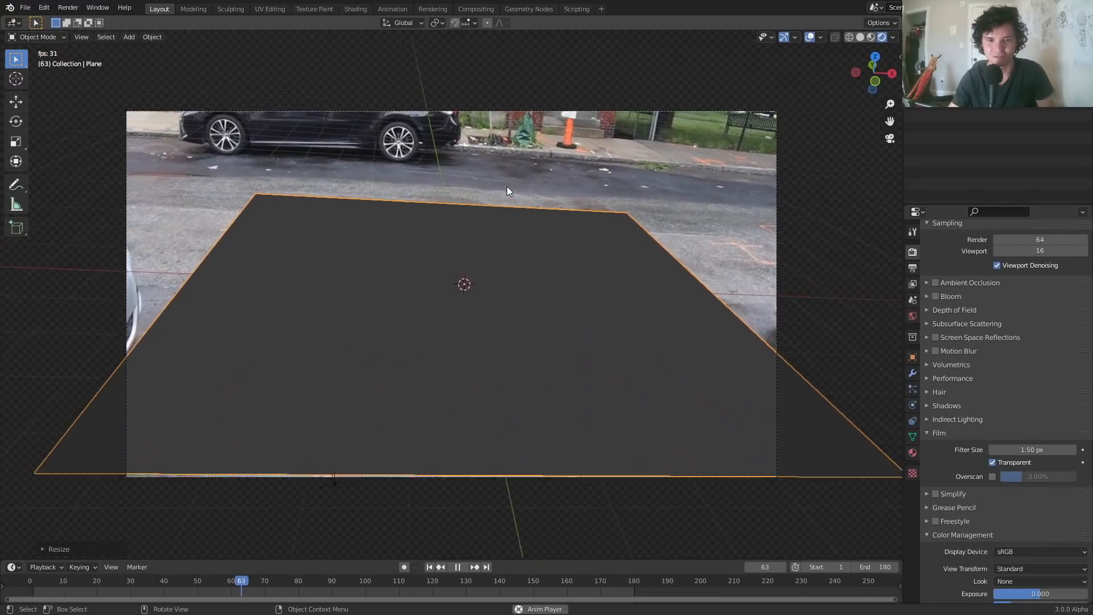
pyautogui.press('space')
# Switch to the Shading workspace and show the rendered camera view
pyautogui.click(356, 9)
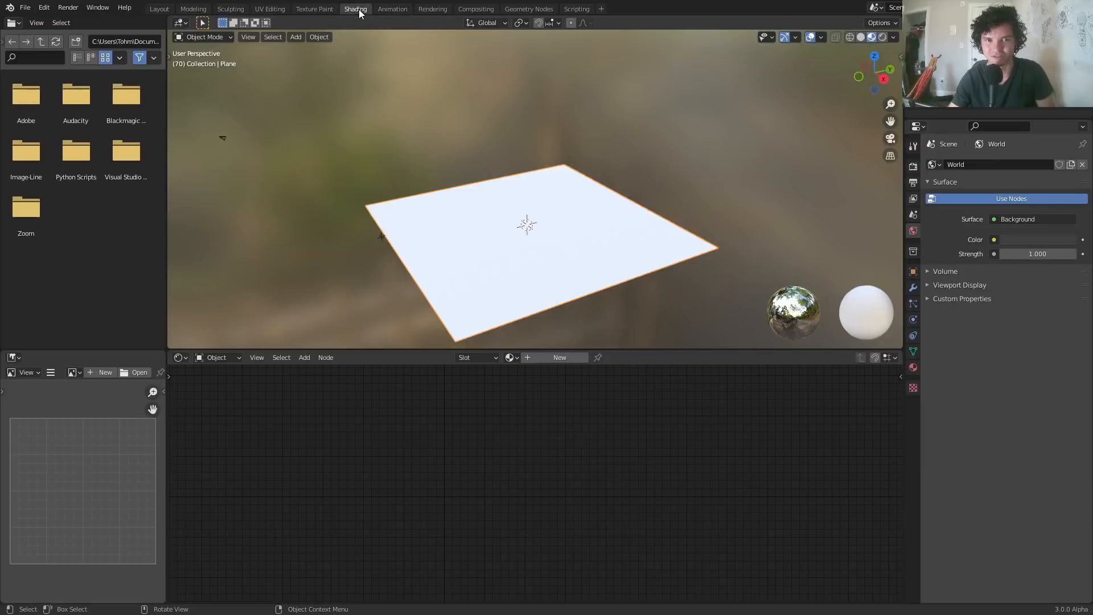
pyautogui.click(878, 37)
pyautogui.click(891, 139)
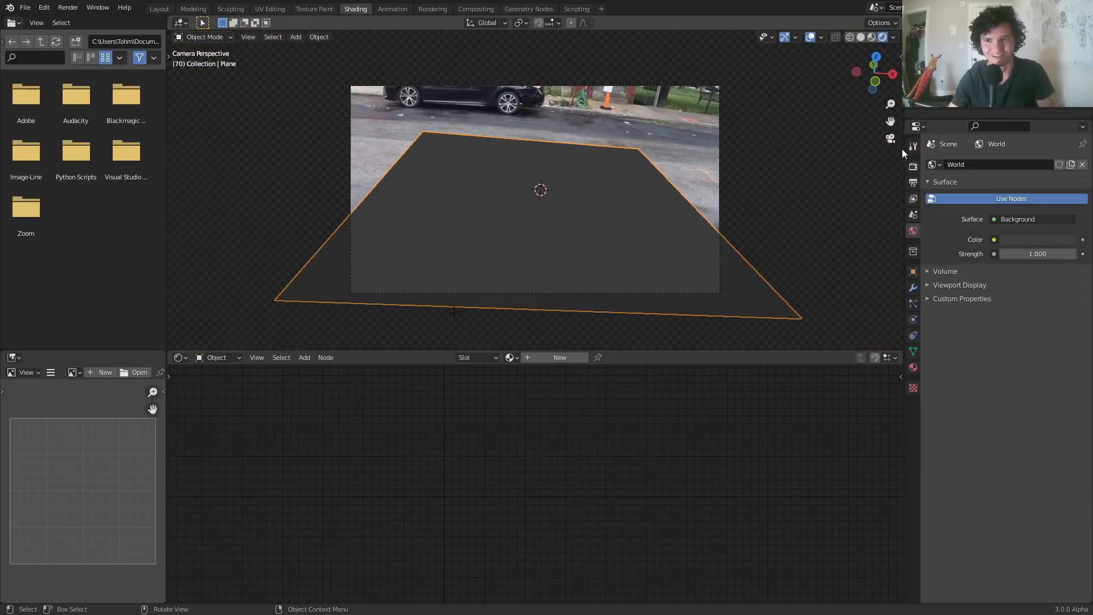
# Set the render engine to Cycles with GPU Compute as the device
pyautogui.click(914, 166)
pyautogui.click(1013, 164)
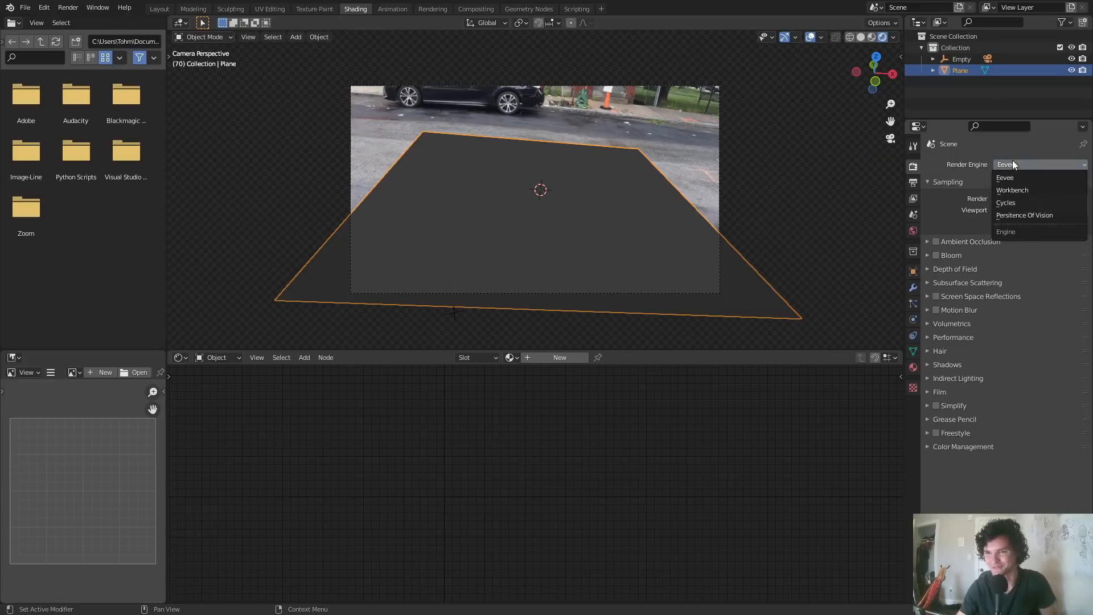
pyautogui.click(1020, 203)
pyautogui.click(1001, 193)
pyautogui.click(1011, 211)
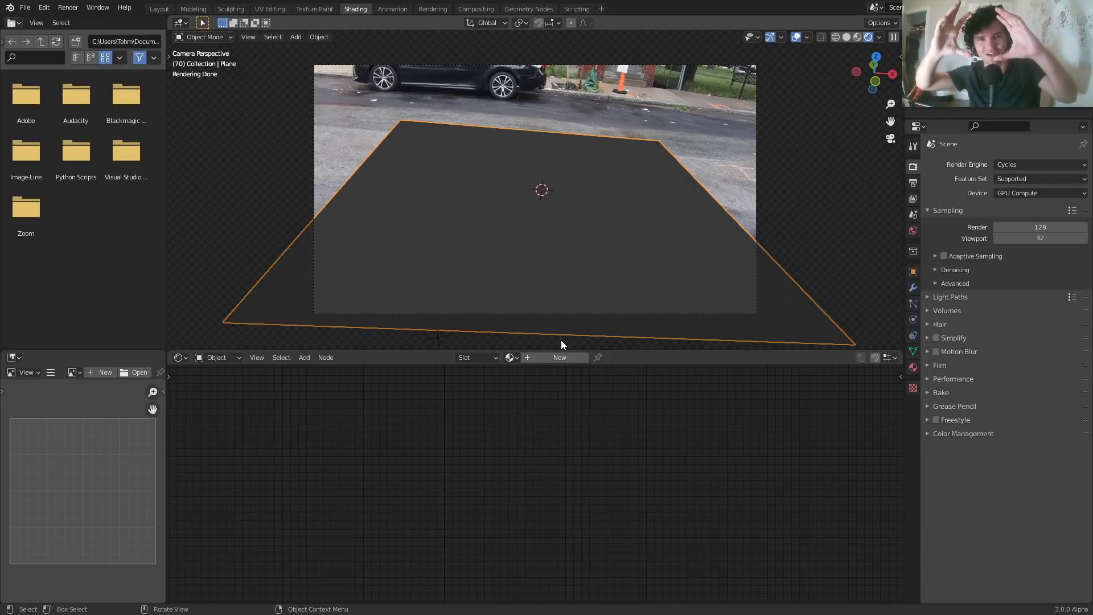
# Create a new material for the plane and delete its default Principled BSDF node
pyautogui.click(560, 357)
pyautogui.moveTo(477, 410); pyautogui.dragTo(478, 400)
pyautogui.press('x')
# Add a Texture Coordinate node to the plane's material, well before the Material Output
pyautogui.moveTo(463, 388); pyautogui.dragTo(477, 425, button='middle')
pyautogui.scroll(3, 477, 425)
pyautogui.hotkey('shift', 'a')
pyautogui.click(418, 396)
pyautogui.write('coord')
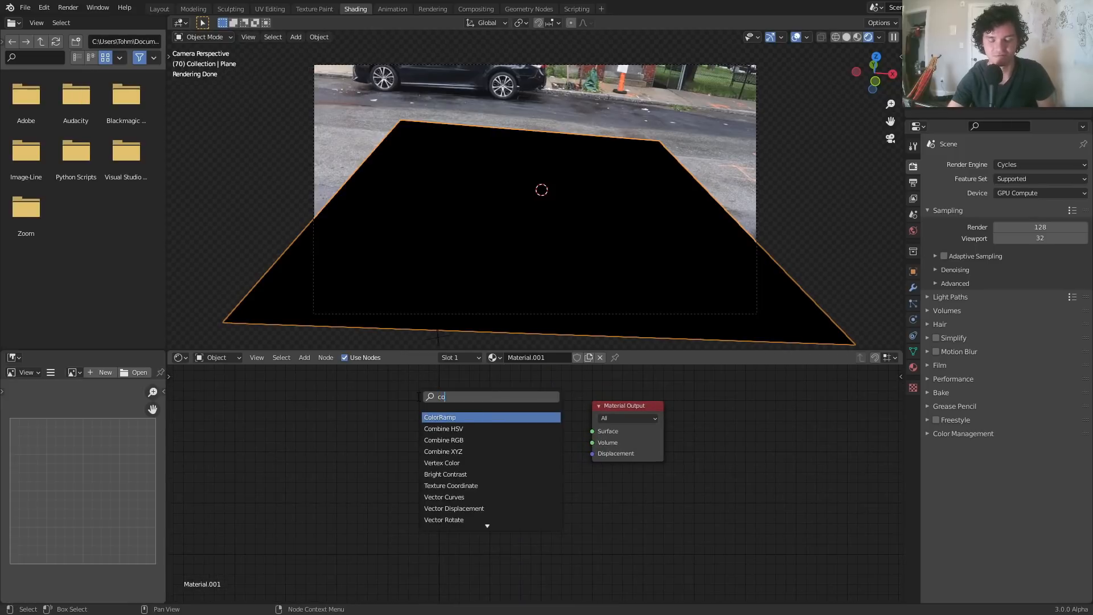
pyautogui.press('Return')
pyautogui.click(335, 424)
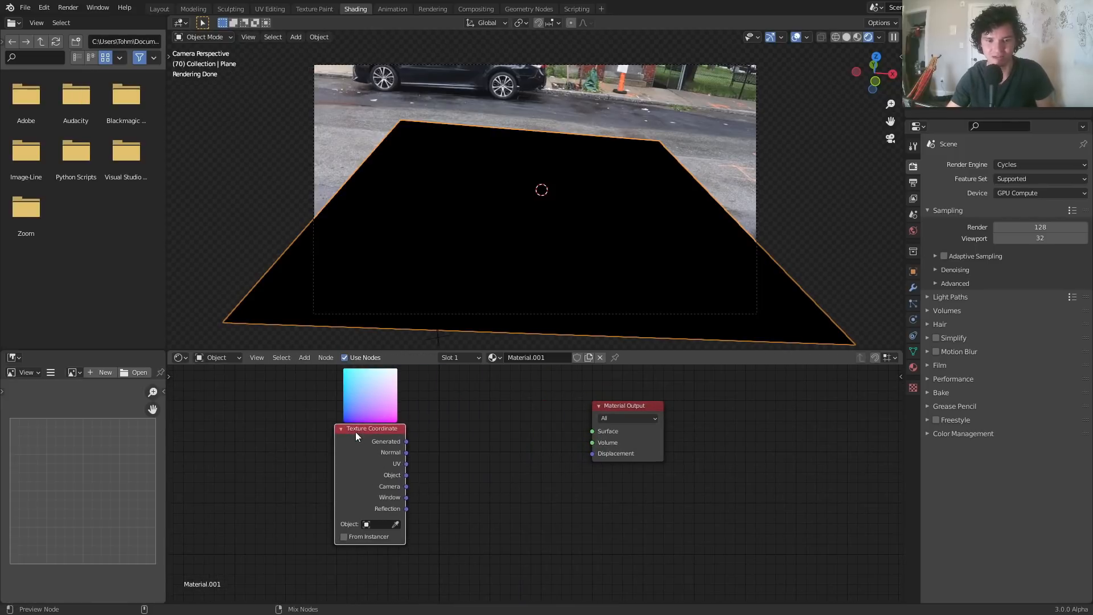
# Preview the Texture Coordinate node's Object output on the plane and leave room after the node for more nodes
pyautogui.keyDown('ctrl'); pyautogui.keyDown('shift'); pyautogui.click(357, 433); pyautogui.keyUp('shift'); pyautogui.keyUp('ctrl')
pyautogui.keyDown('ctrl'); pyautogui.keyDown('shift'); pyautogui.click(357, 432); pyautogui.keyUp('shift'); pyautogui.keyUp('ctrl')
pyautogui.keyDown('ctrl'); pyautogui.keyDown('shift'); pyautogui.click(357, 433); pyautogui.keyUp('shift'); pyautogui.keyUp('ctrl')
pyautogui.keyDown('ctrl'); pyautogui.keyDown('shift'); pyautogui.click(357, 433); pyautogui.keyUp('shift'); pyautogui.keyUp('ctrl')
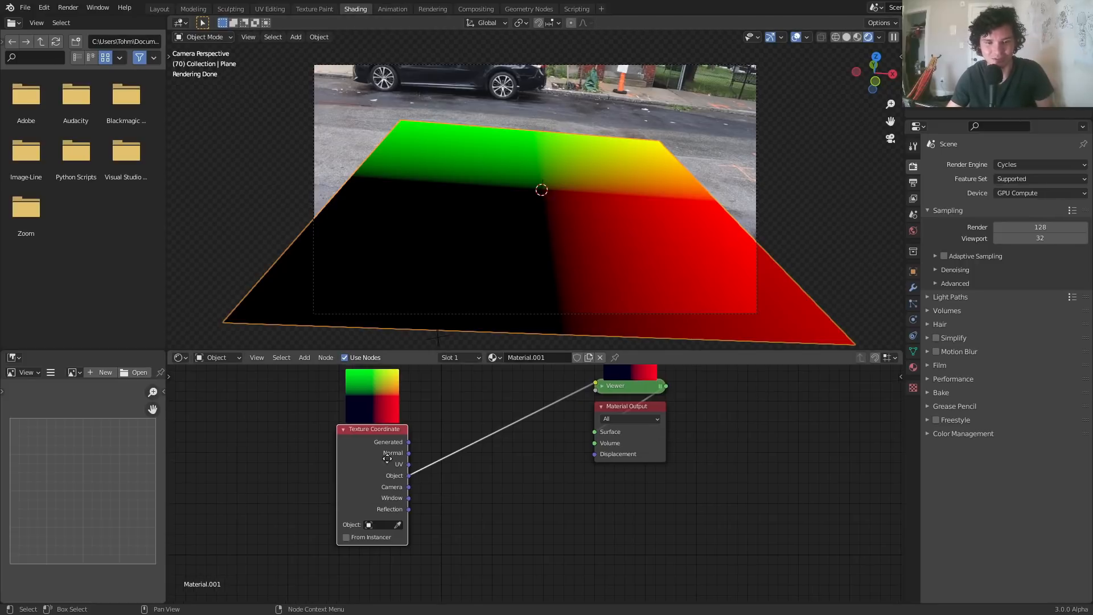
pyautogui.scroll(3, 368, 449)
pyautogui.moveTo(419, 499); pyautogui.dragTo(216, 469)
pyautogui.moveTo(308, 439); pyautogui.dragTo(427, 443, button='middle')
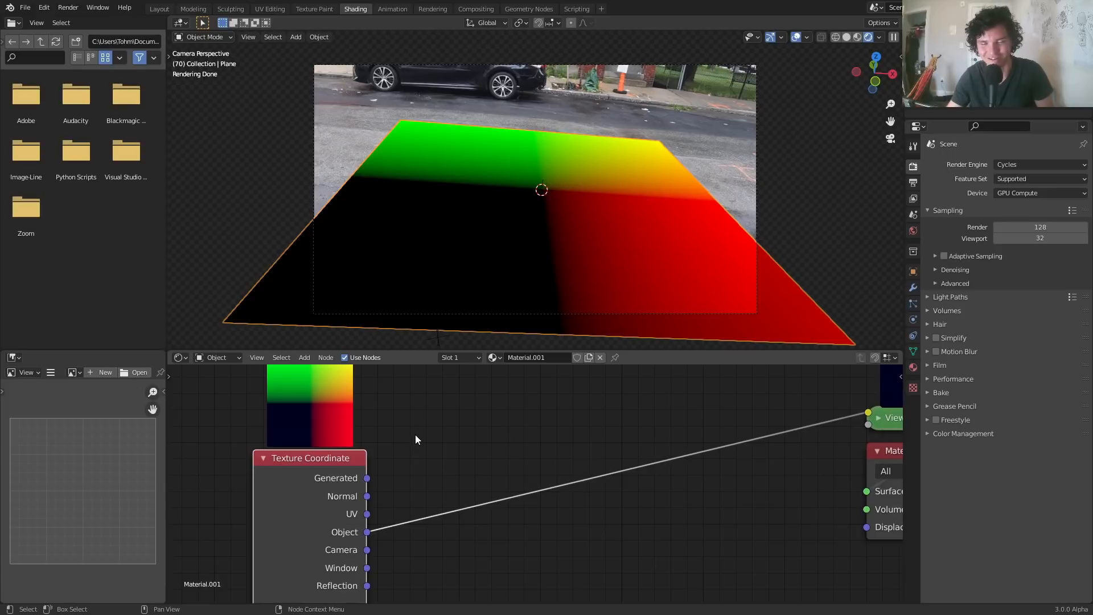
# Insert a Vector Math node set to Distance on the Texture Coordinate's Object output and preview it on the plane
pyautogui.moveTo(513, 425); pyautogui.dragTo(449, 439, button='middle')
pyautogui.hotkey('shift', 'a')
pyautogui.write('vect')
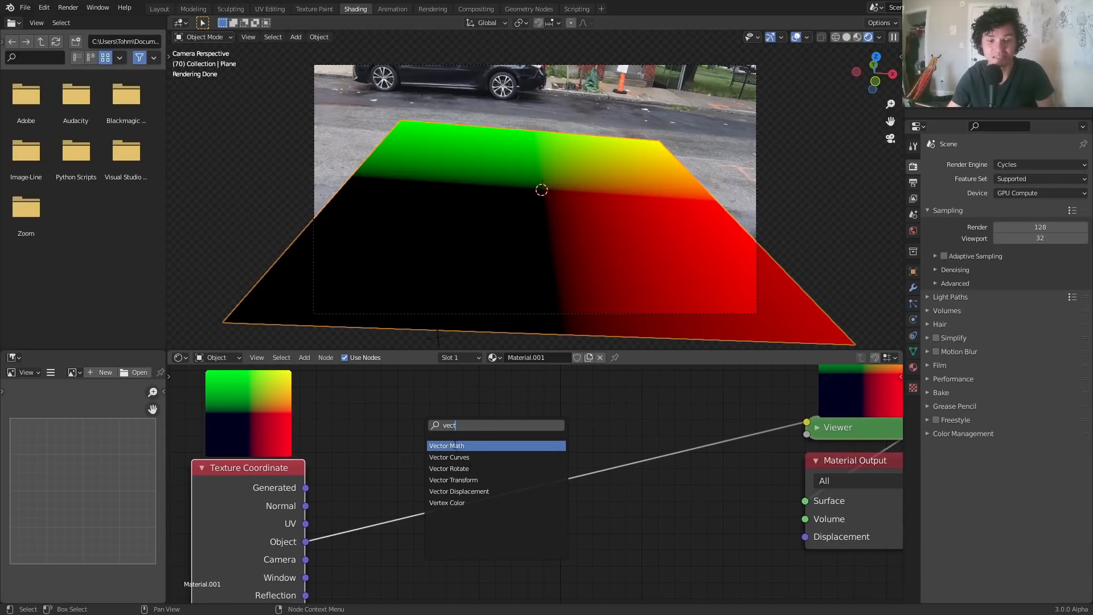
pyautogui.press('Return')
pyautogui.click(407, 454)
pyautogui.click(408, 455)
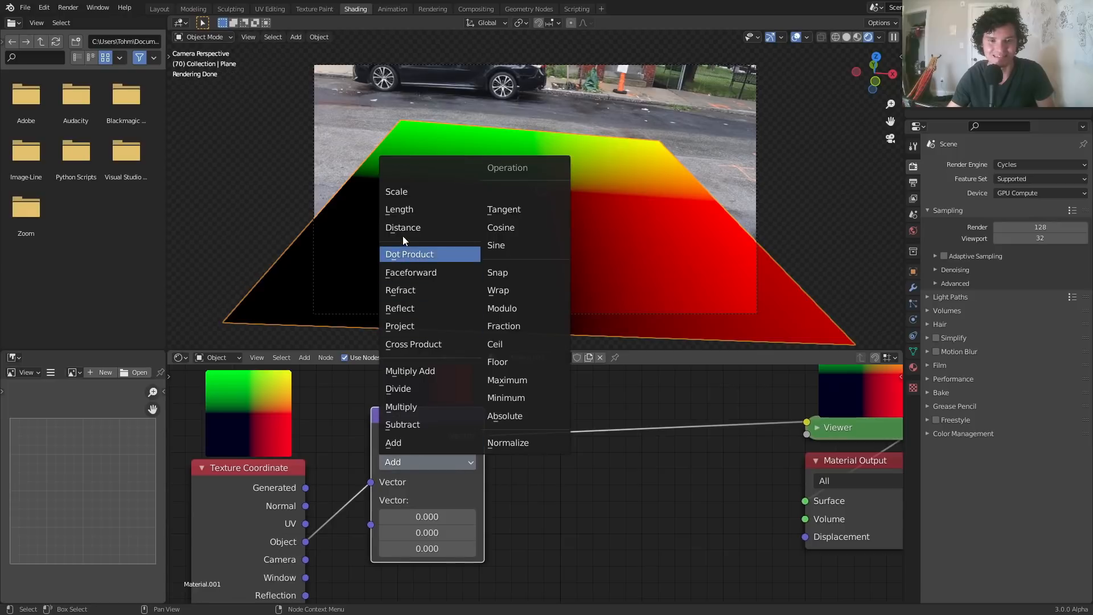
pyautogui.click(405, 254)
pyautogui.click(415, 459)
pyautogui.click(415, 222)
pyautogui.keyDown('ctrl'); pyautogui.keyDown('shift'); pyautogui.click(430, 416); pyautogui.keyUp('shift'); pyautogui.keyUp('ctrl')
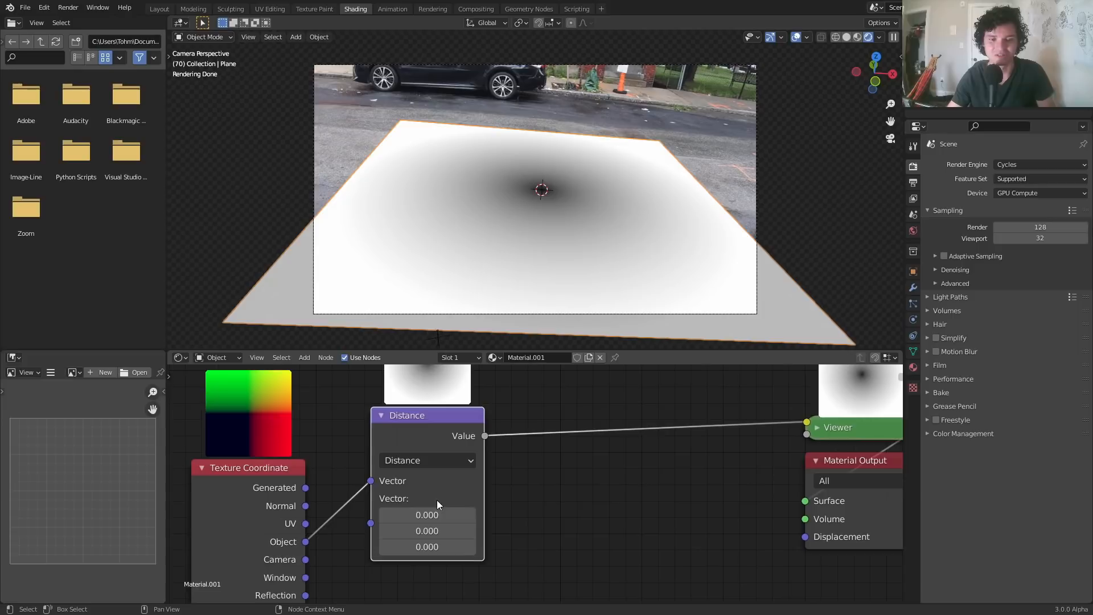
pyautogui.moveTo(431, 514)
pyautogui.mouseDown()
pyautogui.moveTo(456, 514)
pyautogui.moveTo(416, 514)
pyautogui.moveTo(428, 505)
pyautogui.mouseUp()
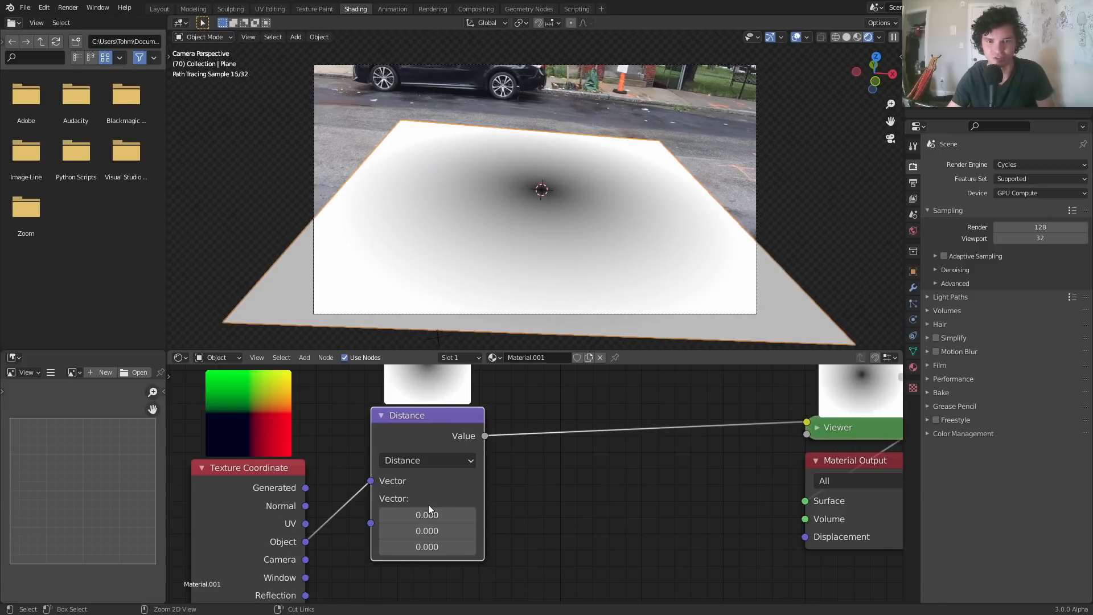
# Insert a Math node set to Subtract between the Distance node and the Viewer
pyautogui.moveTo(550, 383); pyautogui.dragTo(426, 432, button='middle')
pyautogui.hotkey('shift', 'a')
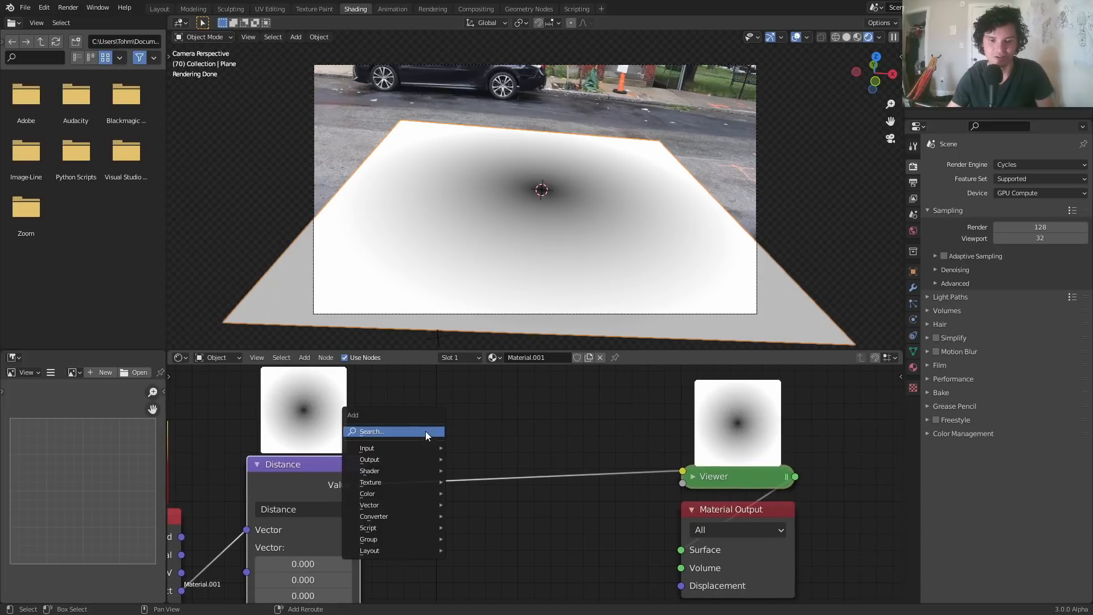
pyautogui.click(427, 433)
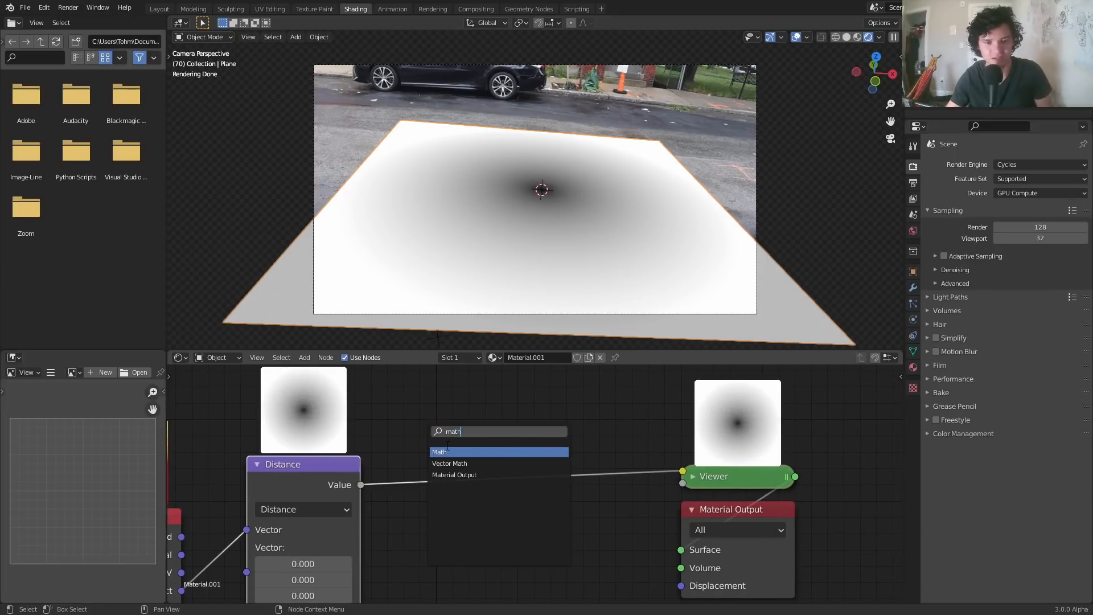
pyautogui.click(447, 452)
pyautogui.click(453, 466)
pyautogui.click(453, 469)
pyautogui.click(463, 271)
# Swap the Subtract node's inputs so Distance is the second value, set the first value to 0.760, and play the footage
pyautogui.moveTo(479, 534); pyautogui.dragTo(497, 517)
pyautogui.hotkey('ctrl', 'z')
pyautogui.hotkey('alt', 's')
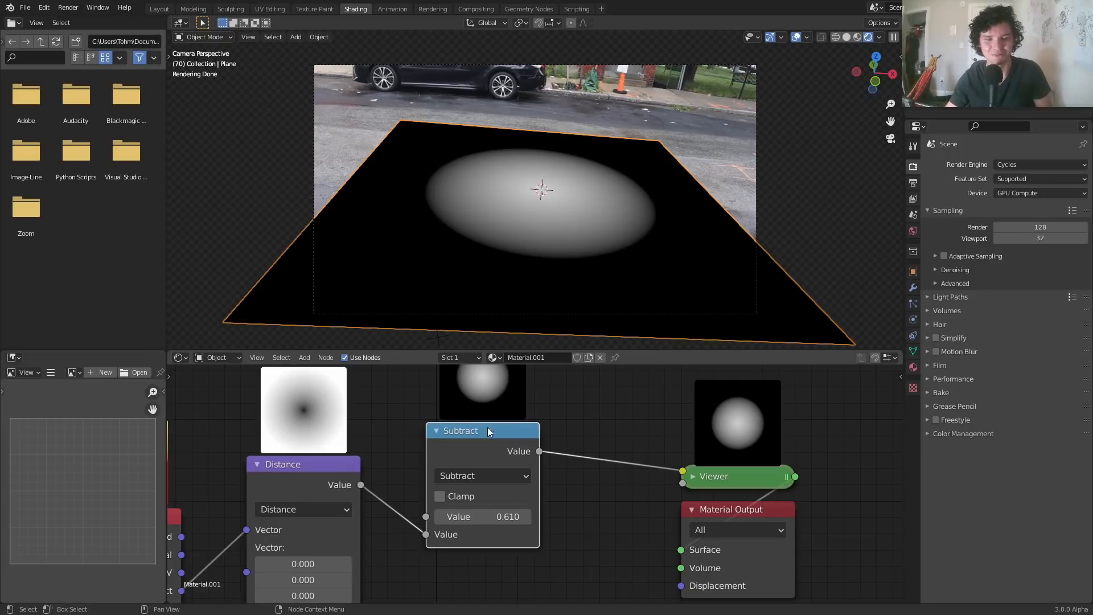
pyautogui.moveTo(496, 516); pyautogui.dragTo(516, 516)
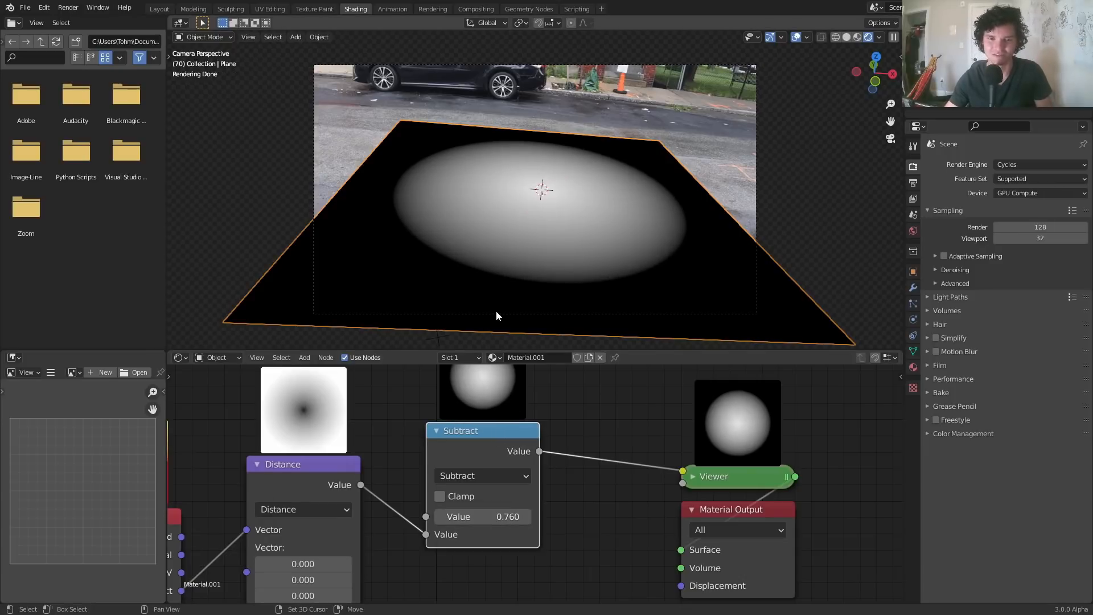
pyautogui.press('space')
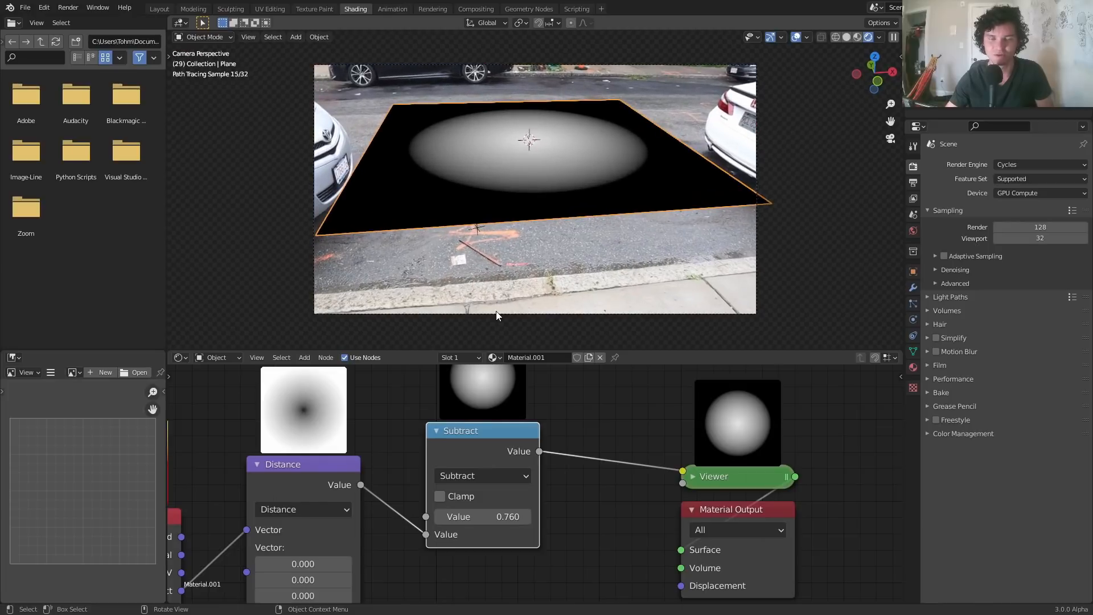
# Move the Texture Coordinate node farther from the Distance node to make room between them
pyautogui.scroll(-5, 393, 420)
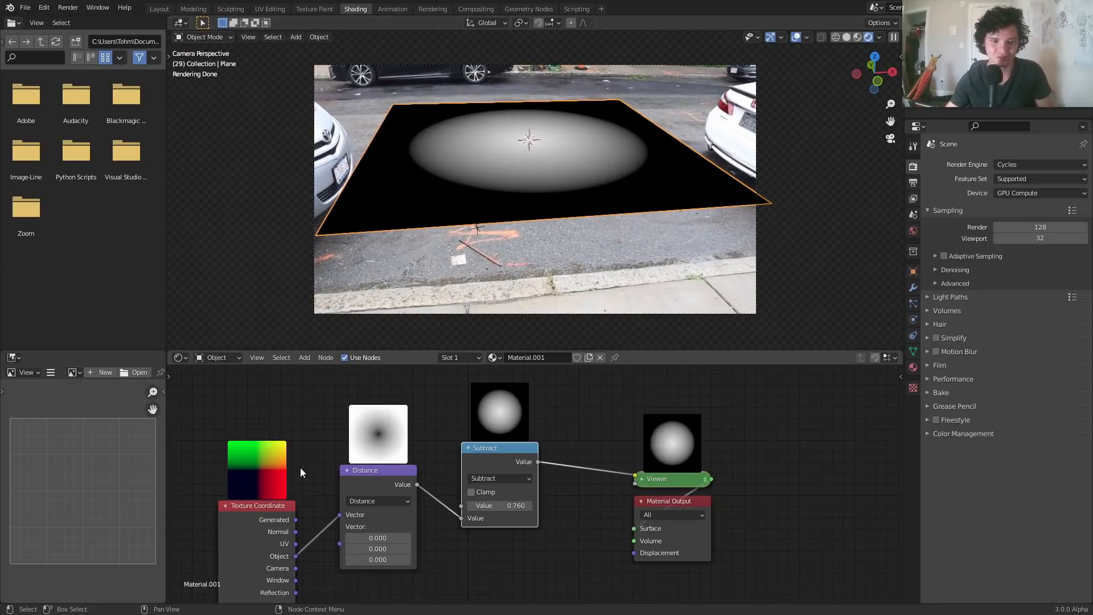
pyautogui.moveTo(276, 514); pyautogui.dragTo(471, 449, button='middle')
pyautogui.moveTo(454, 462); pyautogui.dragTo(247, 439)
pyautogui.scroll(1, 382, 426)
pyautogui.moveTo(382, 426); pyautogui.dragTo(447, 399, button='middle')
# Add a Noise Texture node below the Object link and move the Texture Coordinate node farther away from it
pyautogui.hotkey('shift', 'a')
pyautogui.click(441, 395)
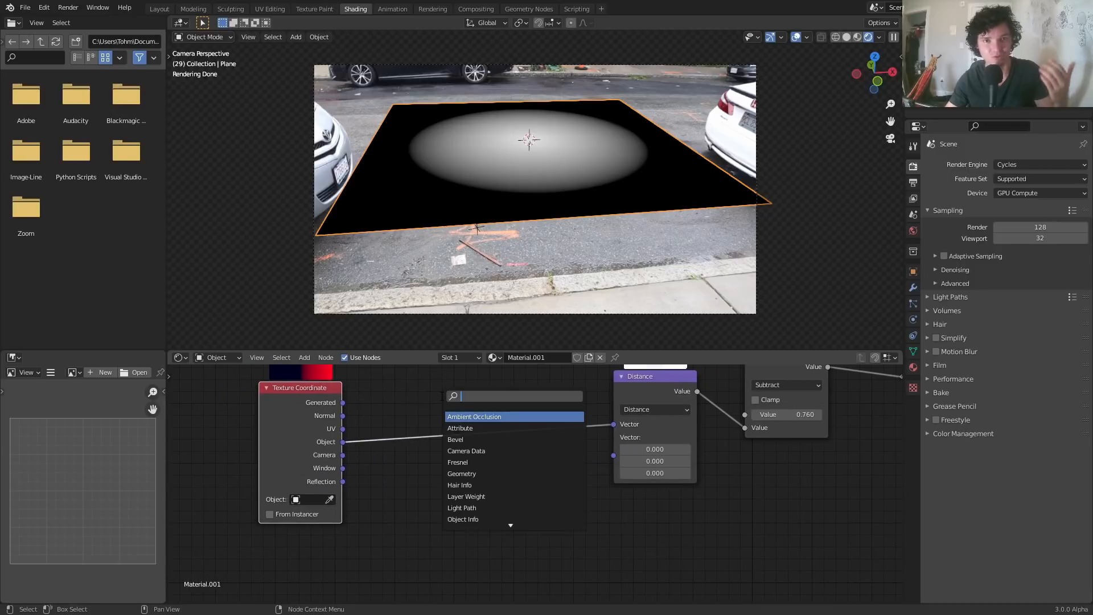
pyautogui.press('Down')
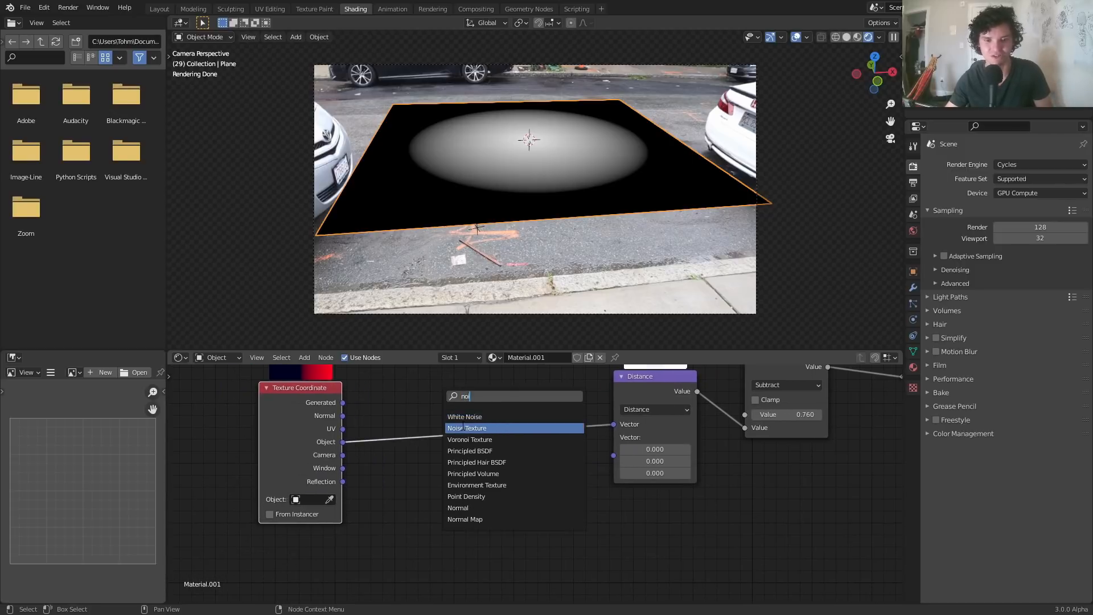
pyautogui.press('Return')
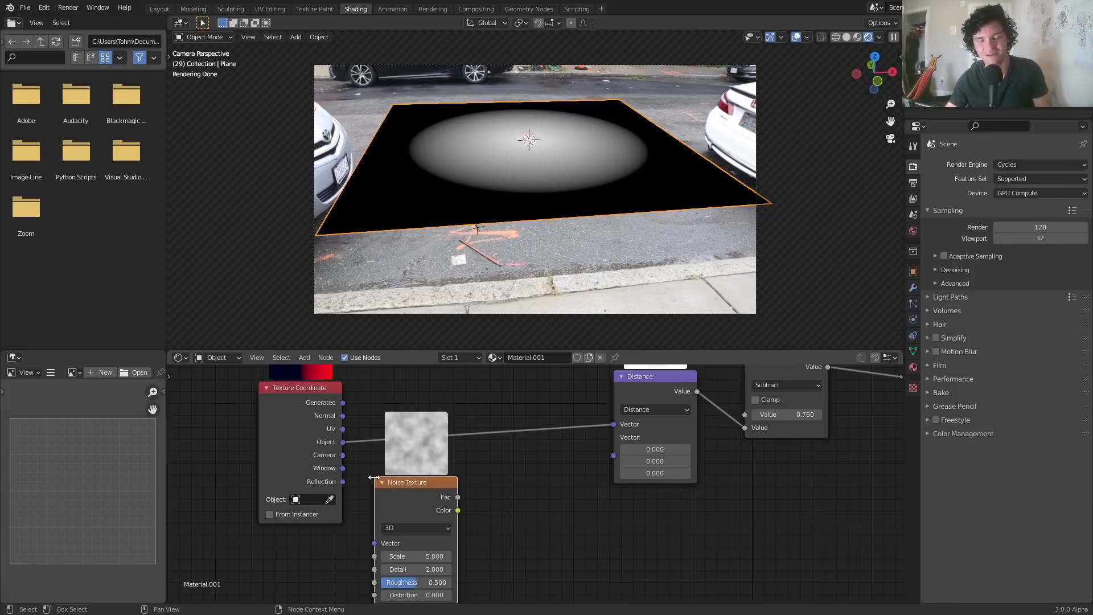
pyautogui.moveTo(293, 436); pyautogui.dragTo(186, 423)
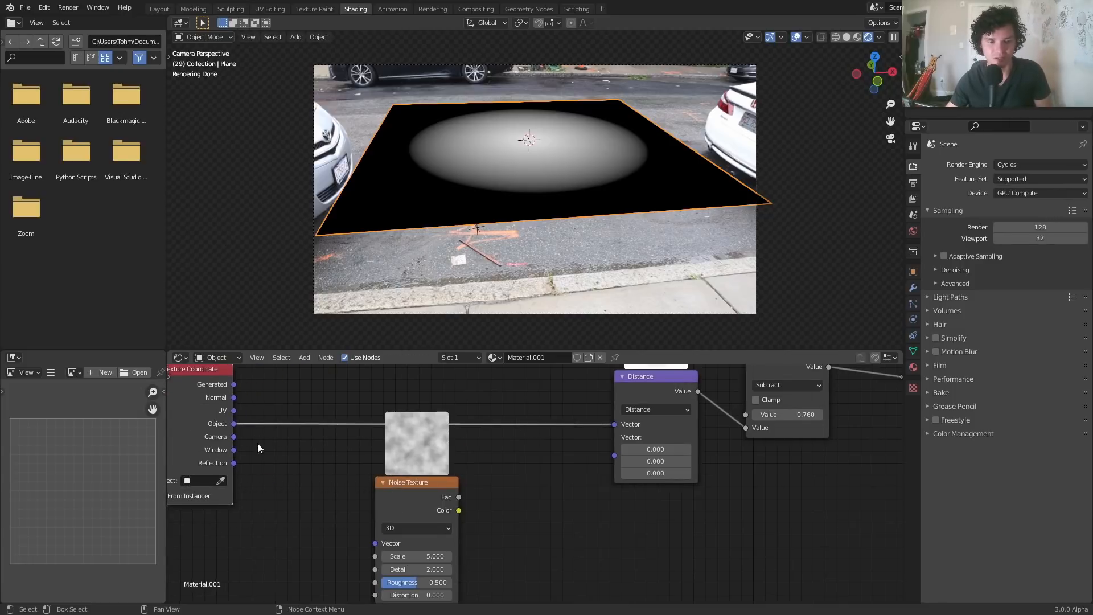
# Connect the Object output to the Noise Texture's Vector input and route both Object links through a shared reroute point
pyautogui.moveTo(258, 449); pyautogui.dragTo(307, 433, button='middle')
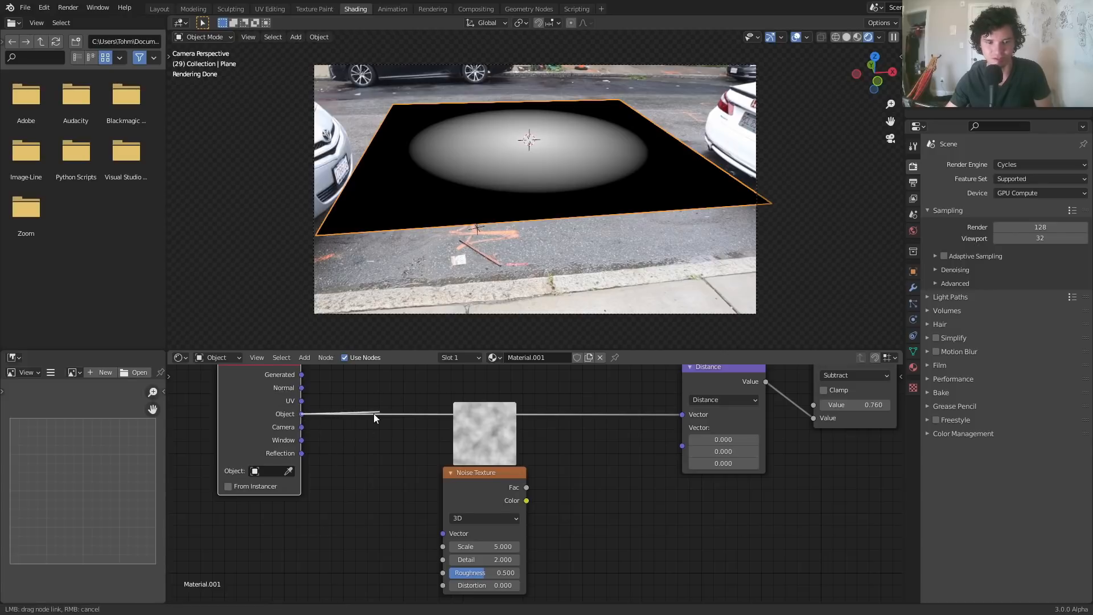
pyautogui.moveTo(439, 536); pyautogui.dragTo(443, 534)
pyautogui.keyDown('shift'); pyautogui.moveTo(357, 389); pyautogui.dragTo(358, 389, button='right'); pyautogui.keyUp('shift')
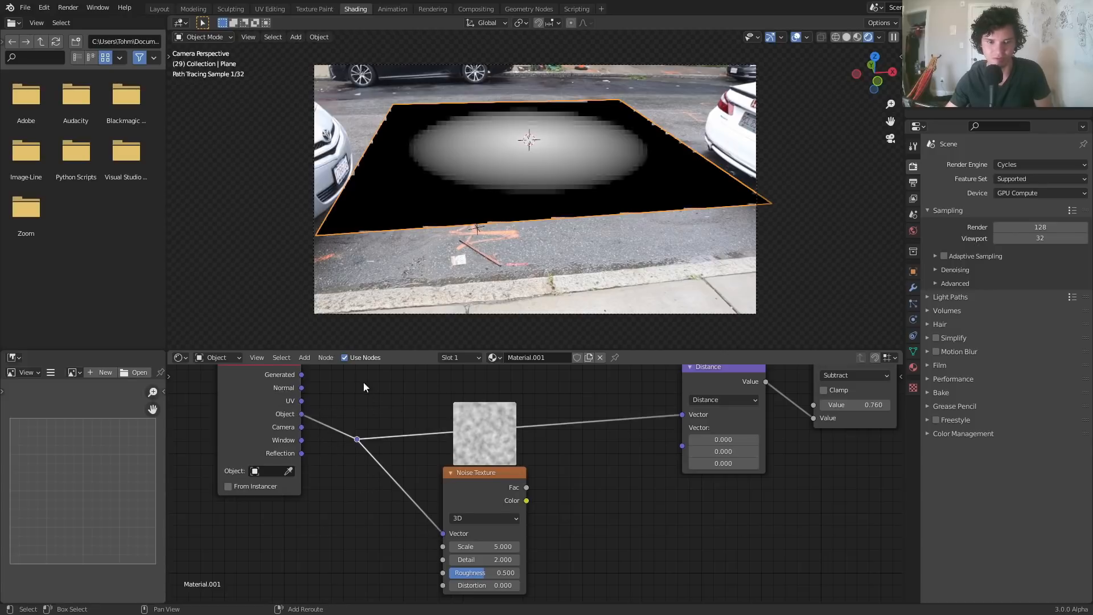
pyautogui.moveTo(486, 484); pyautogui.dragTo(462, 489)
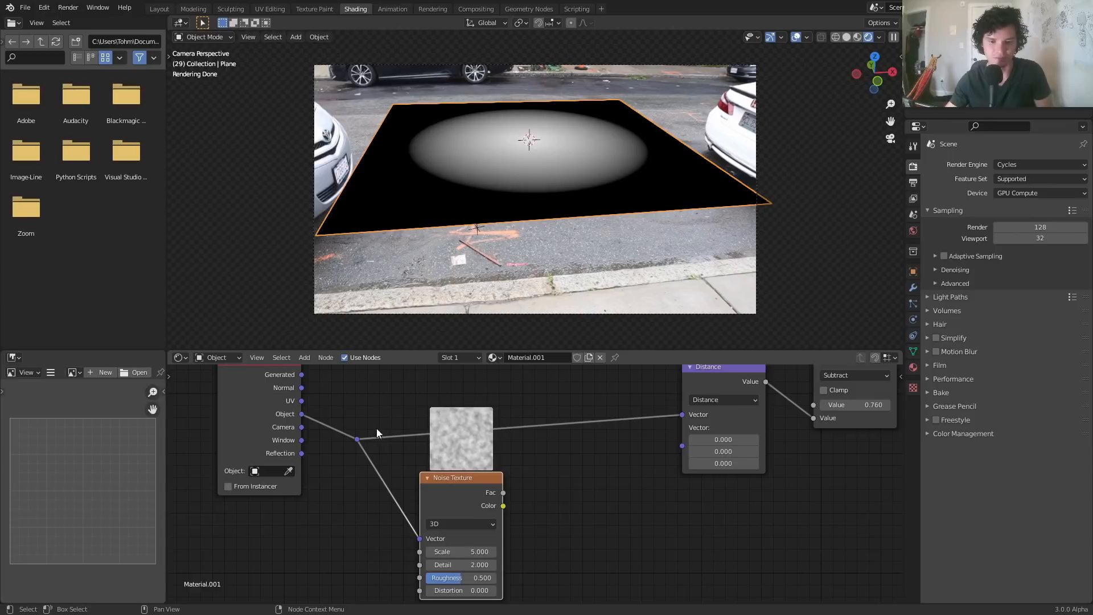
# Insert a MixRGB node before the Distance node and connect the Noise Texture's Color output to Color2
pyautogui.moveTo(574, 410); pyautogui.dragTo(504, 436, button='middle')
pyautogui.hotkey('shift', 'a')
pyautogui.write('mi')
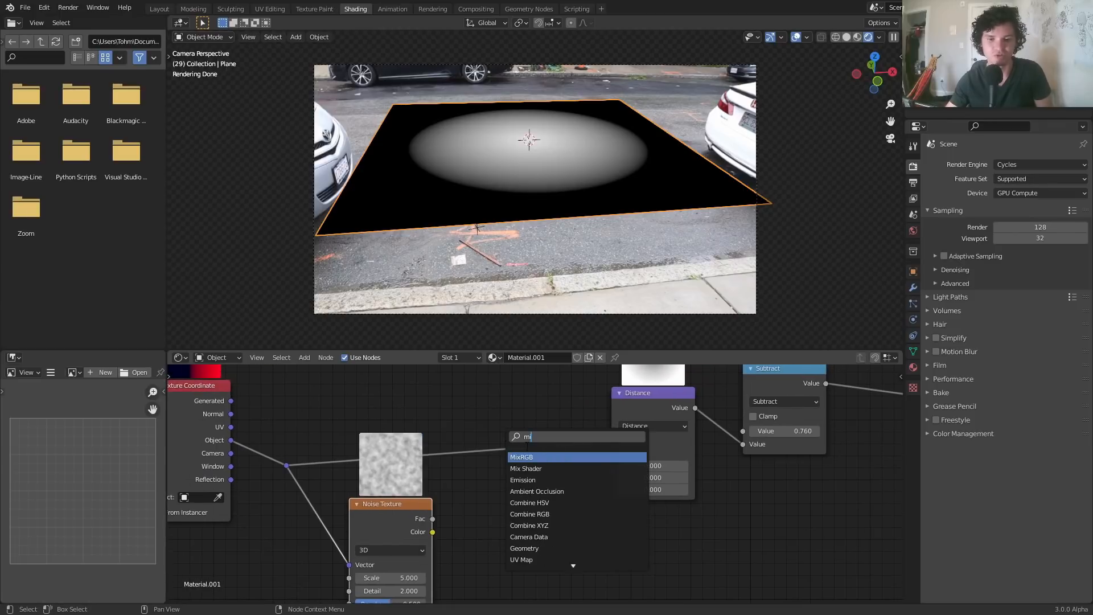
pyautogui.click(530, 456)
pyautogui.click(530, 457)
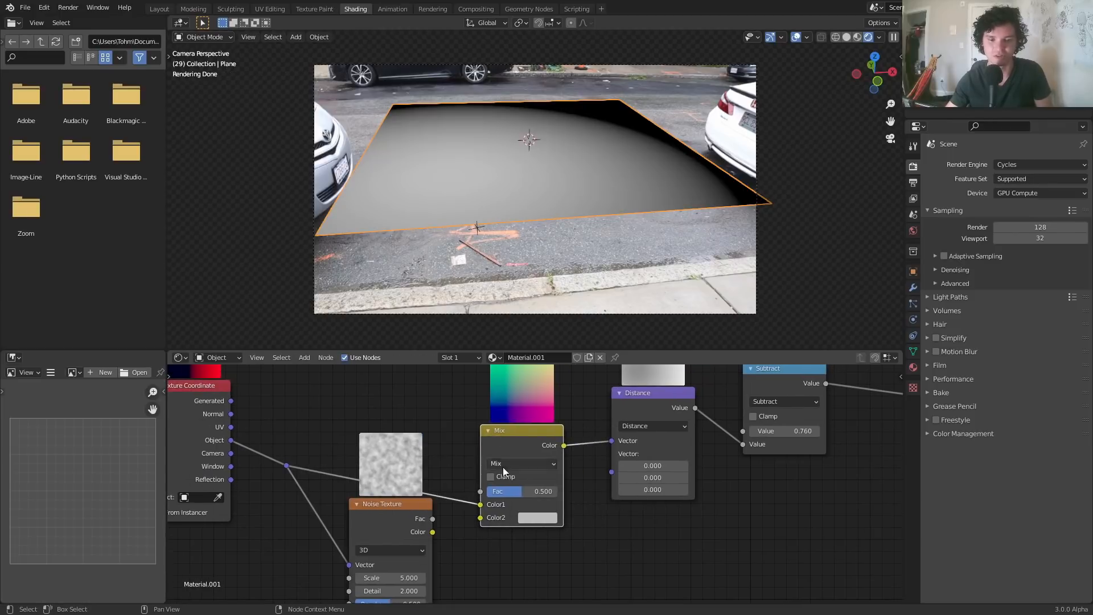
pyautogui.moveTo(472, 524); pyautogui.dragTo(481, 518)
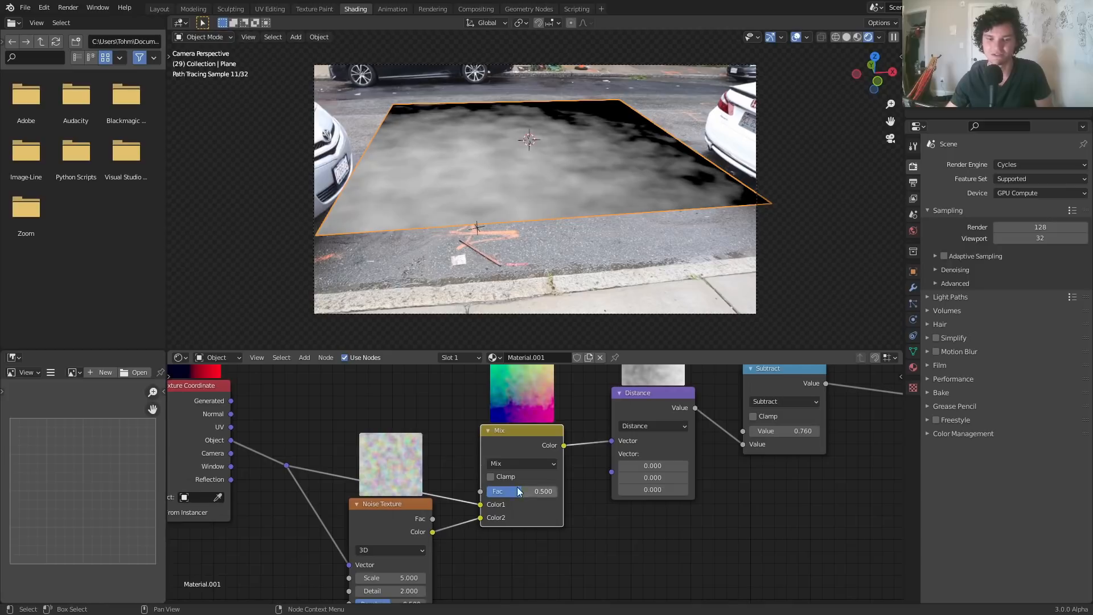
# Set the Mix node's blending mode to Linear Light and its factor to 0.175
pyautogui.click(528, 462)
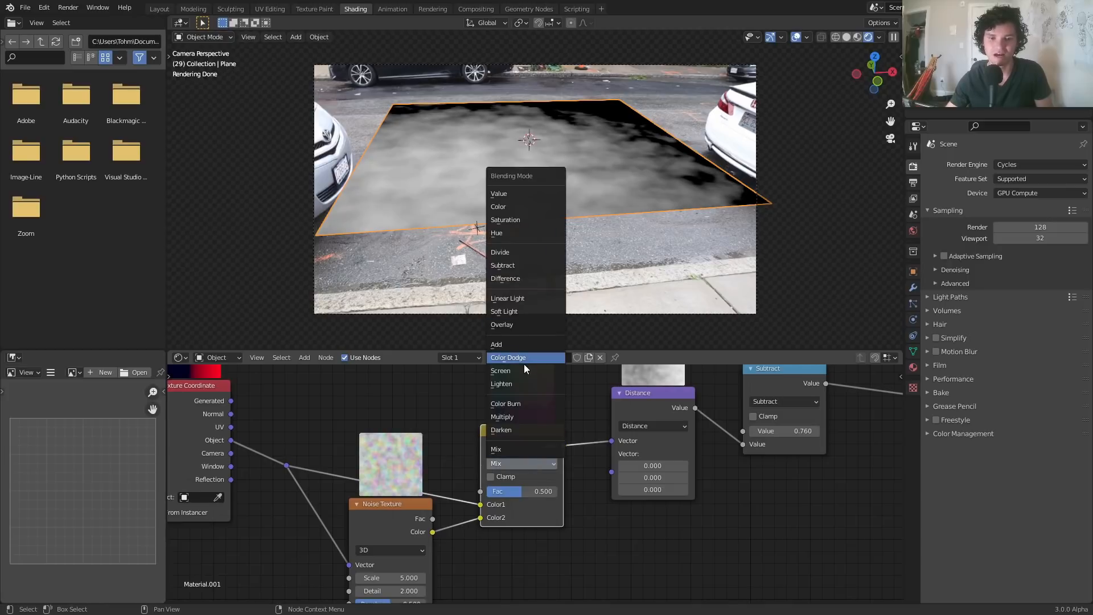
pyautogui.scroll(3, 558, 425)
pyautogui.moveTo(524, 553); pyautogui.dragTo(499, 548)
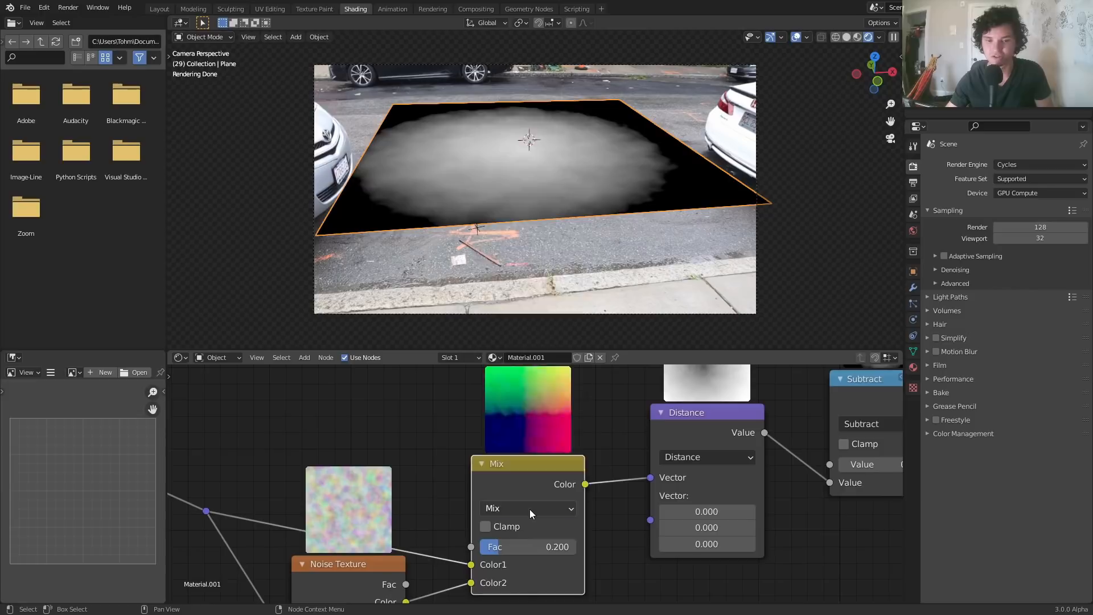
pyautogui.click(530, 508)
pyautogui.click(495, 283)
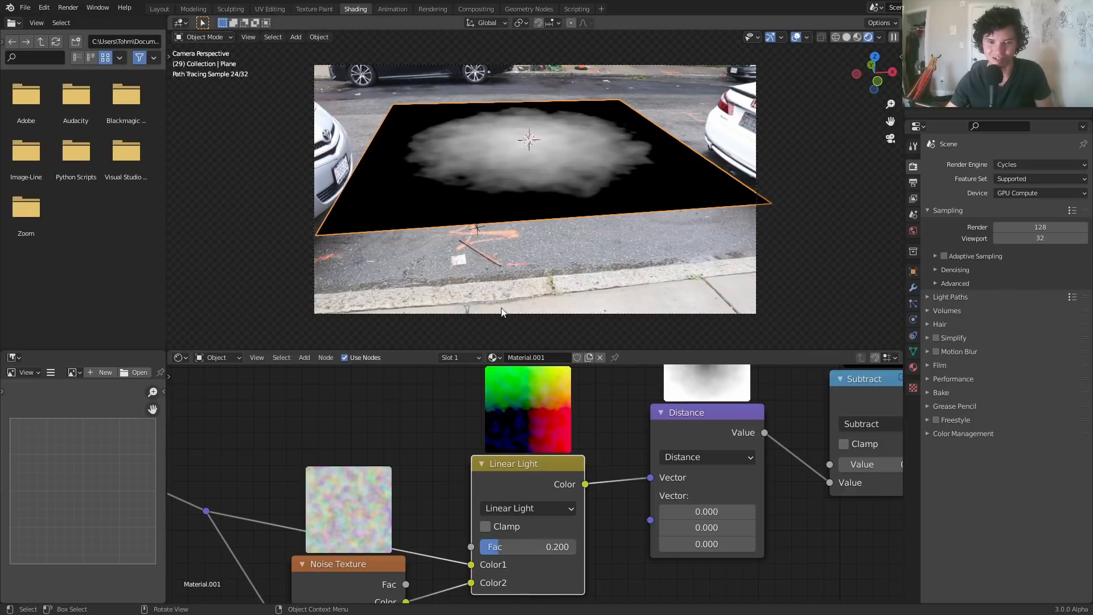
pyautogui.moveTo(495, 549); pyautogui.dragTo(496, 550)
# Play the footage to check the distorted shape and try a different Linear Light factor
pyautogui.press('space')
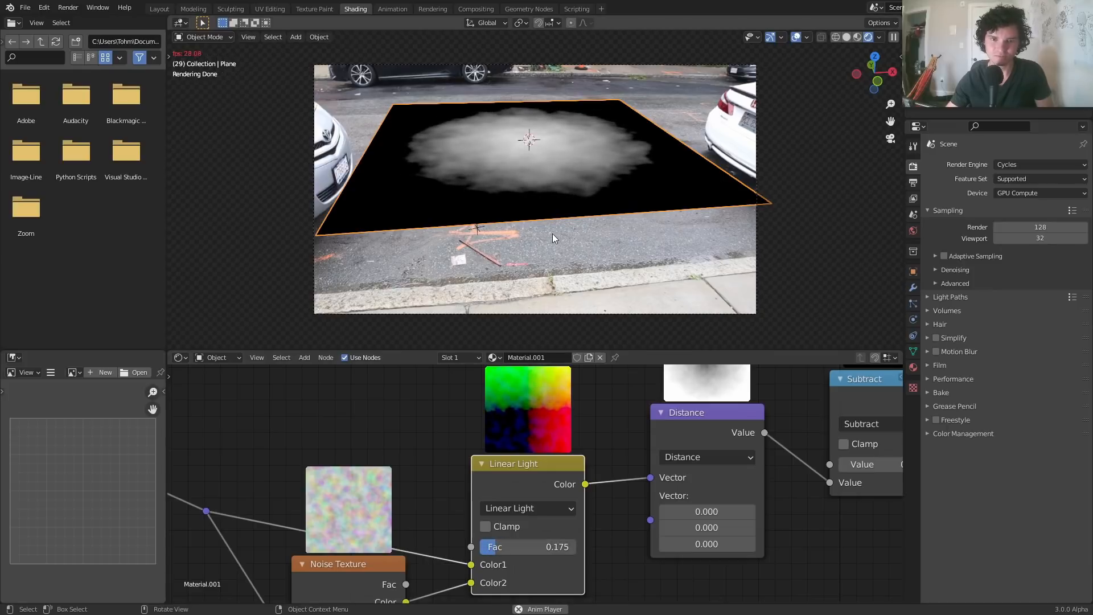
pyautogui.press('space')
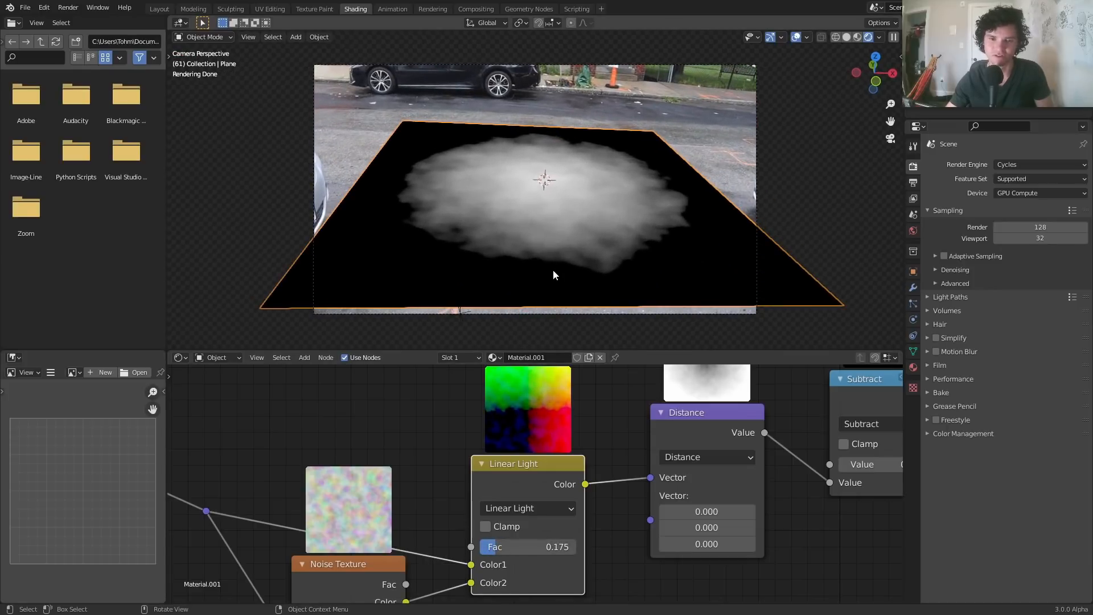
pyautogui.moveTo(505, 549); pyautogui.dragTo(534, 549)
pyautogui.hotkey('ctrl', 'z')
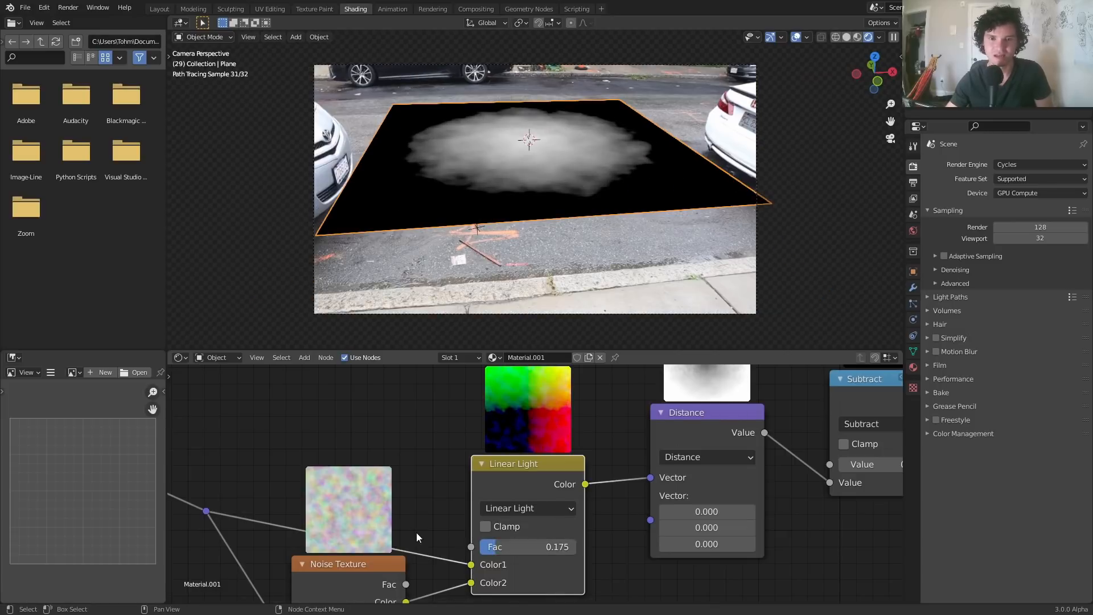
# Reposition the Noise Texture node slightly and set its Detail to 16, inspecting the shape's edge up close
pyautogui.moveTo(418, 537); pyautogui.dragTo(545, 455, button='middle')
pyautogui.moveTo(460, 504); pyautogui.dragTo(449, 486)
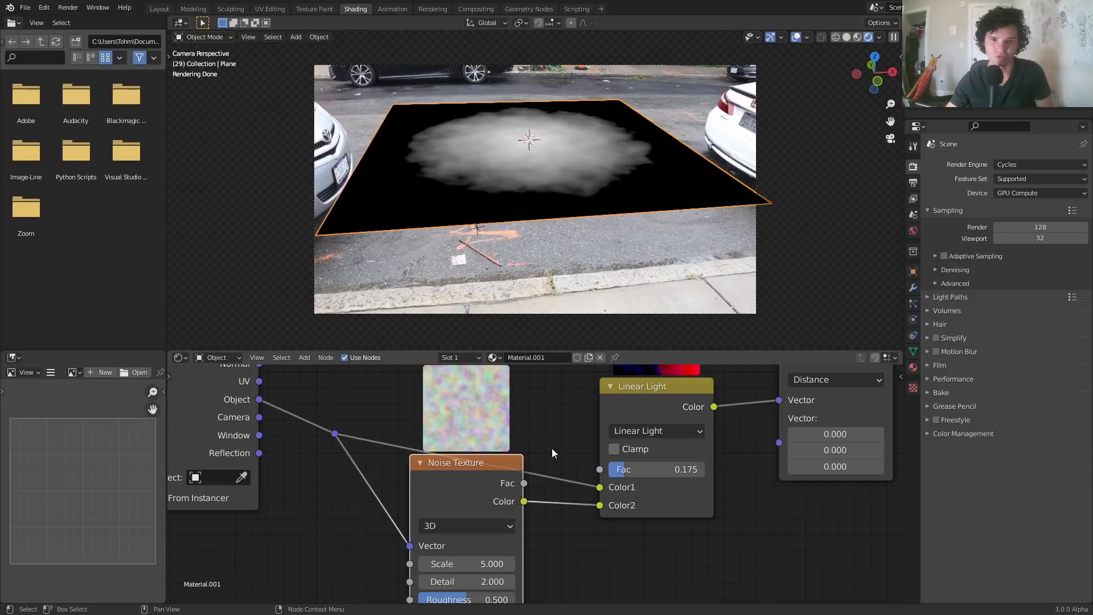
pyautogui.moveTo(450, 575); pyautogui.dragTo(529, 506, button='middle')
pyautogui.scroll(1, 529, 505)
pyautogui.moveTo(529, 517); pyautogui.dragTo(609, 517)
pyautogui.hotkey('ctrl', 'z')
pyautogui.moveTo(462, 162); pyautogui.dragTo(469, 169, button='middle')
pyautogui.scroll(4, 447, 185)
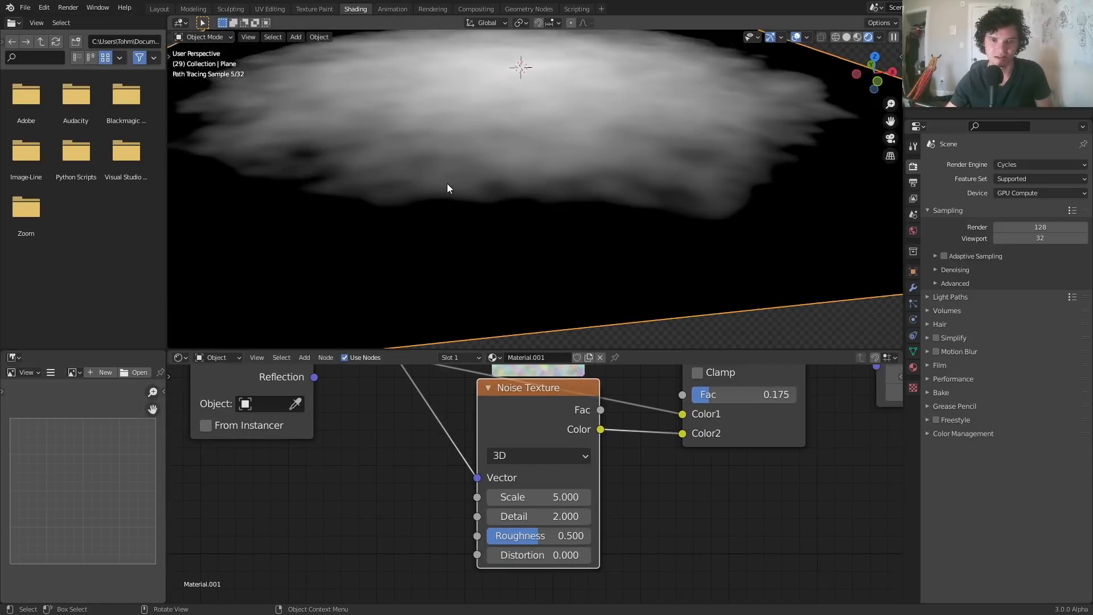
pyautogui.scroll(1, 446, 184)
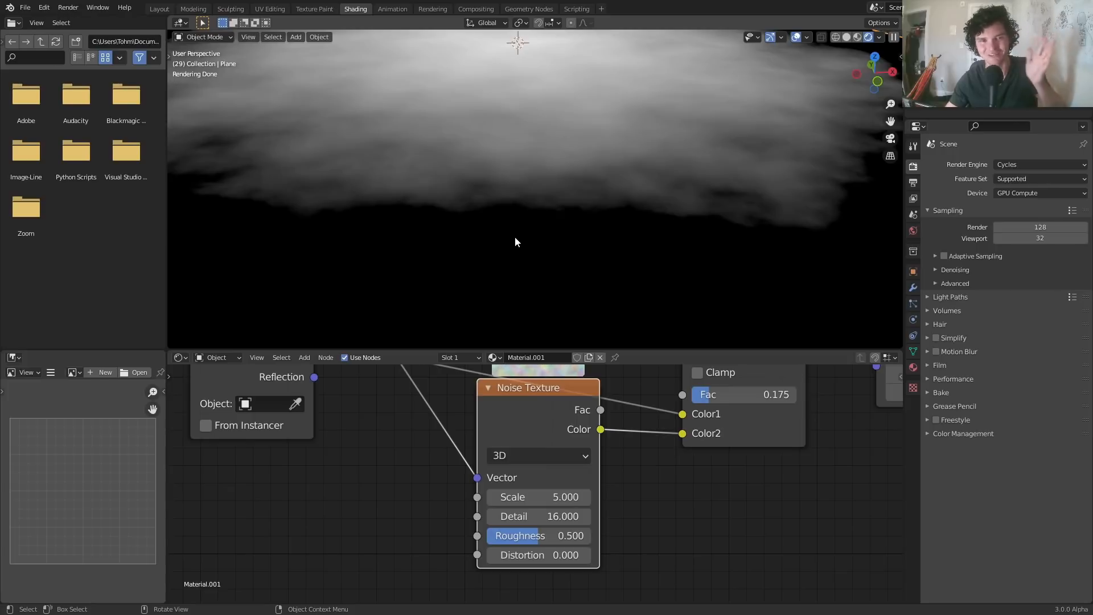
pyautogui.moveTo(453, 195)
pyautogui.mouseDown(button='middle')
pyautogui.moveTo(450, 231)
pyautogui.moveTo(450, 217)
pyautogui.mouseUp(button='middle')
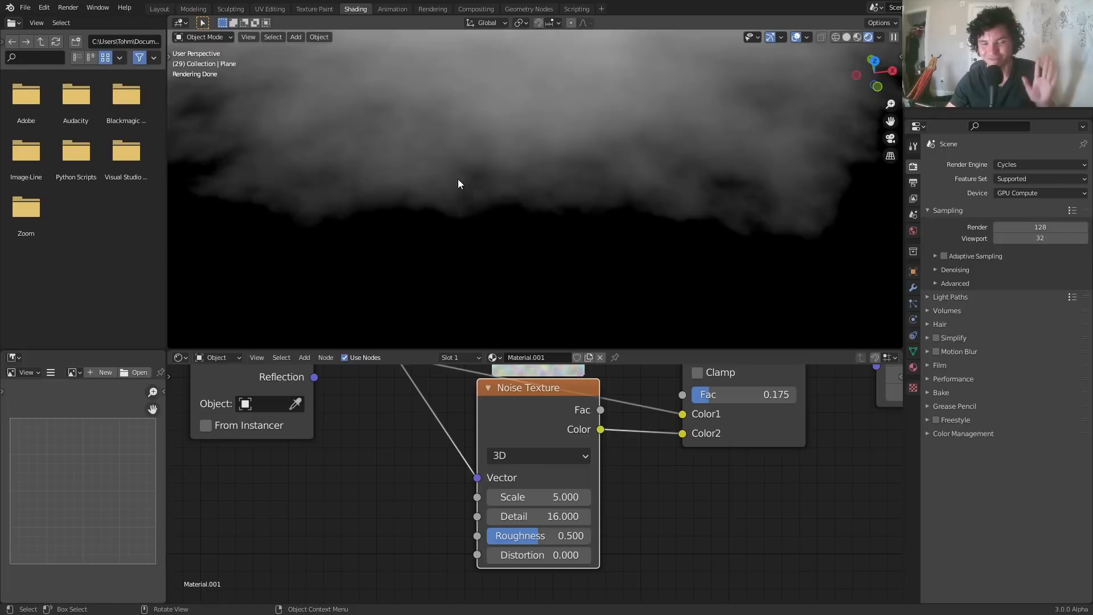
# Try a Noise Texture Scale of 2 and settle on a Scale of 3
pyautogui.scroll(-2, 458, 179)
pyautogui.click(551, 496)
pyautogui.write('2')
pyautogui.press('Return')
pyautogui.scroll(-4, 545, 237)
pyautogui.moveTo(548, 497)
pyautogui.mouseDown()
pyautogui.moveTo(598, 497)
pyautogui.moveTo(536, 498)
pyautogui.mouseUp()
pyautogui.click(538, 497)
pyautogui.write('3')
pyautogui.press('Return')
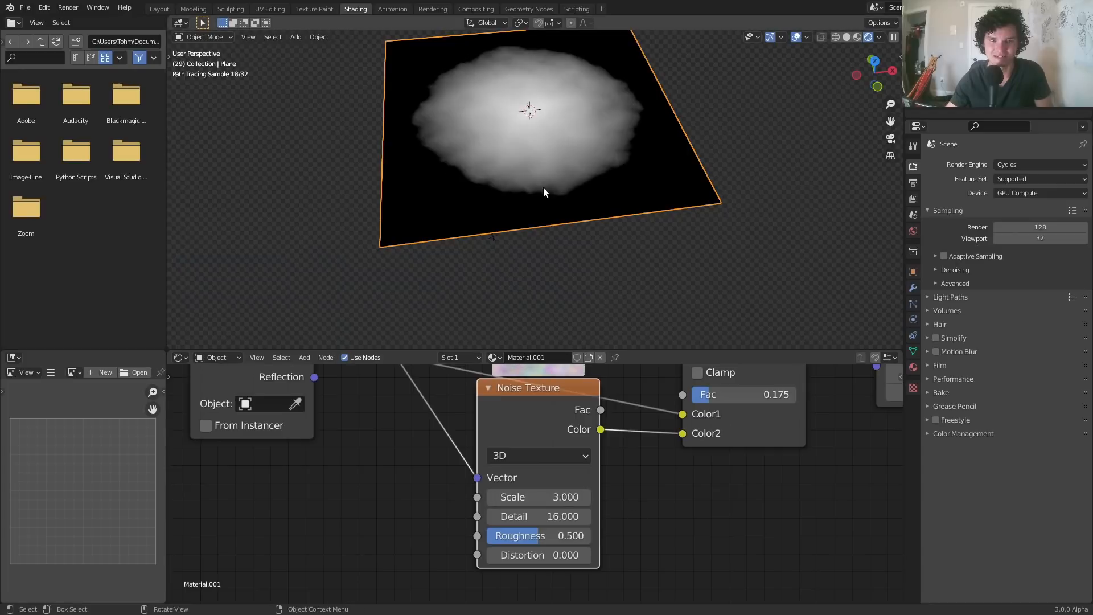
# Try a Noise Texture Roughness of 0.867 while viewing the shape's edge, and undo the change
pyautogui.moveTo(568, 211); pyautogui.dragTo(575, 200, button='middle')
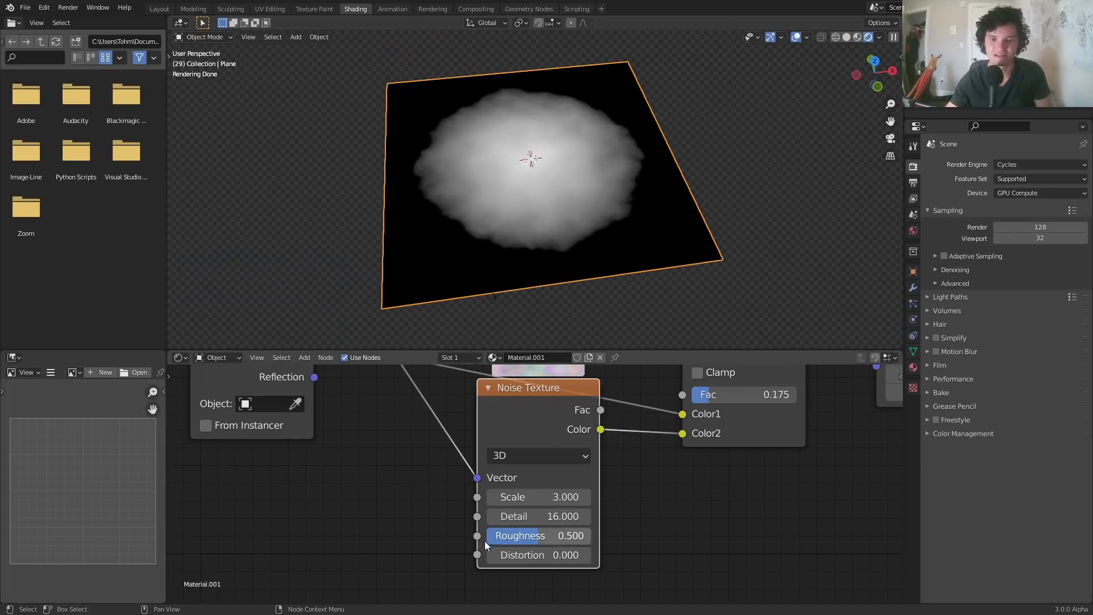
pyautogui.scroll(5, 552, 188)
pyautogui.moveTo(567, 334); pyautogui.dragTo(558, 203, button='middle')
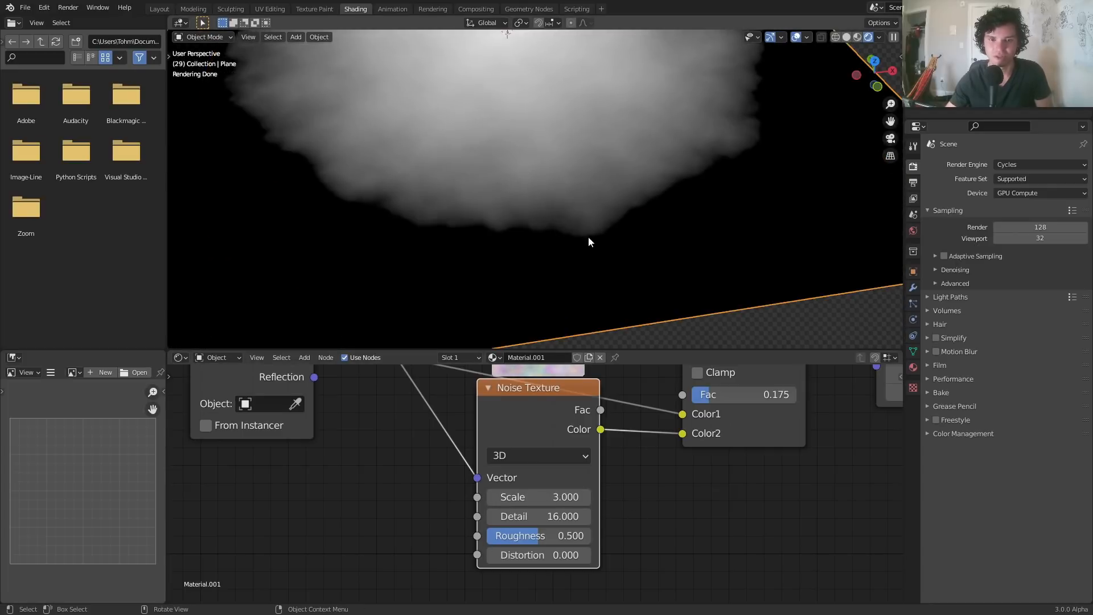
pyautogui.moveTo(540, 543); pyautogui.dragTo(578, 536)
pyautogui.scroll(1, 576, 288)
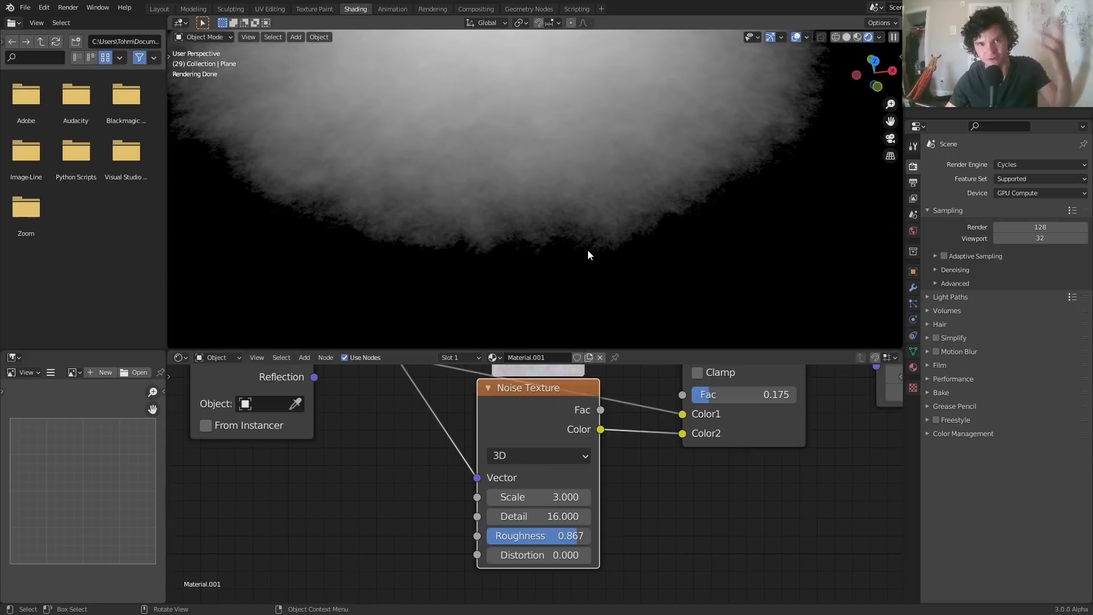
pyautogui.hotkey('ctrl', 'z')
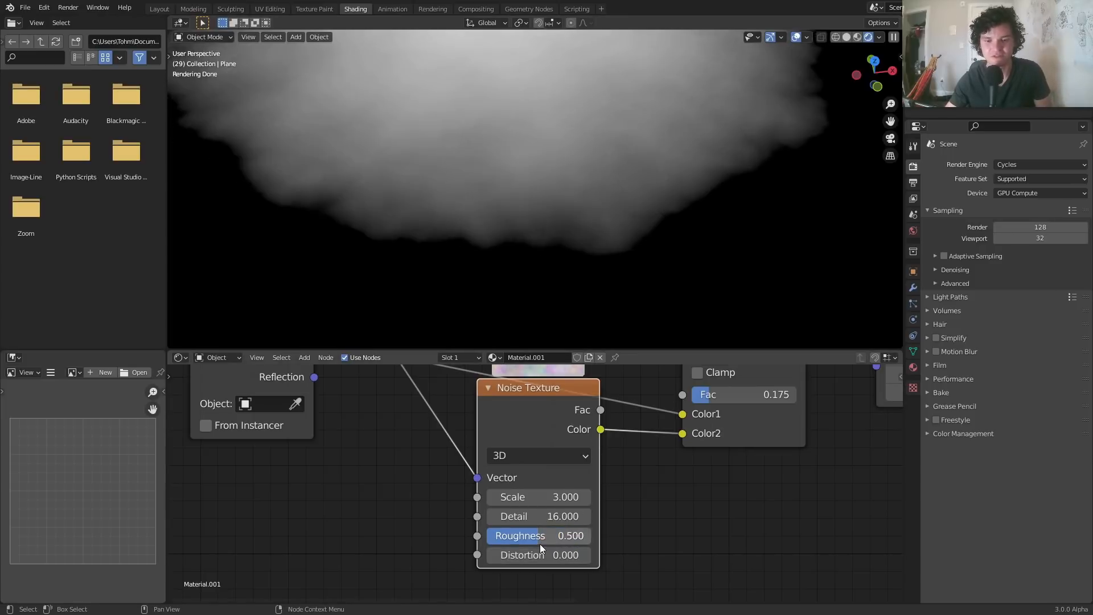
# Set the Noise Texture's Roughness to 0.75 and check the shape from the camera view
pyautogui.moveTo(540, 538); pyautogui.dragTo(553, 538)
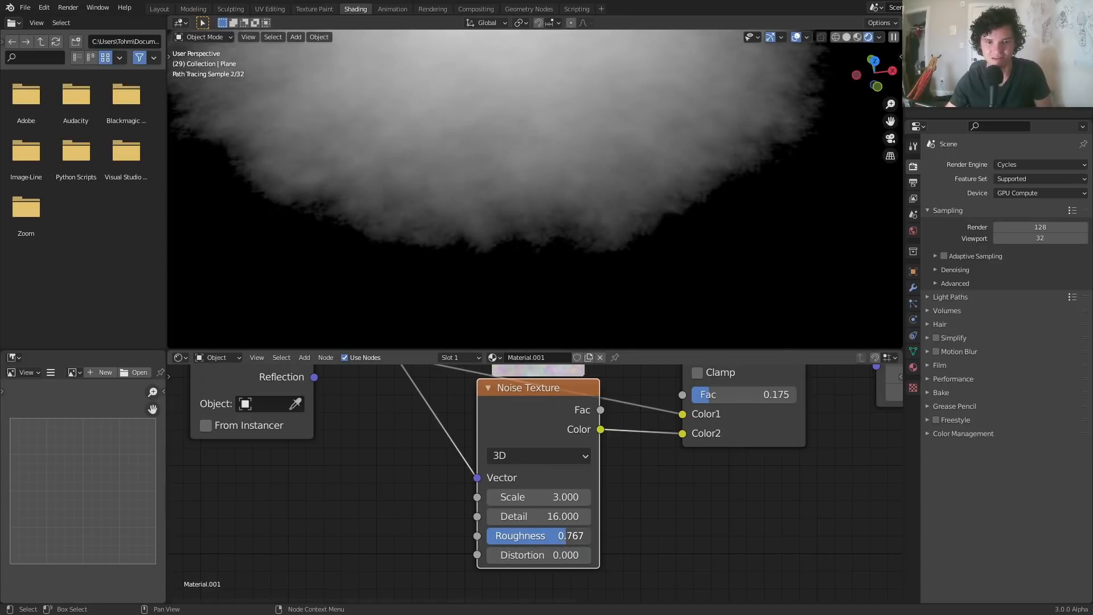
pyautogui.click(558, 535)
pyautogui.write('.75')
pyautogui.press('Return')
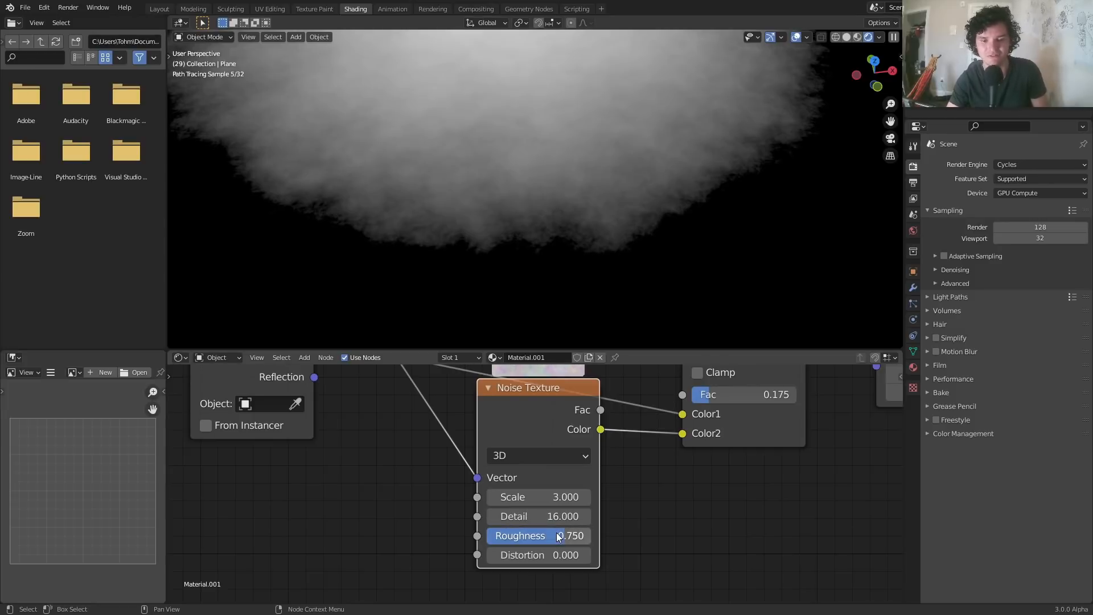
pyautogui.click(891, 140)
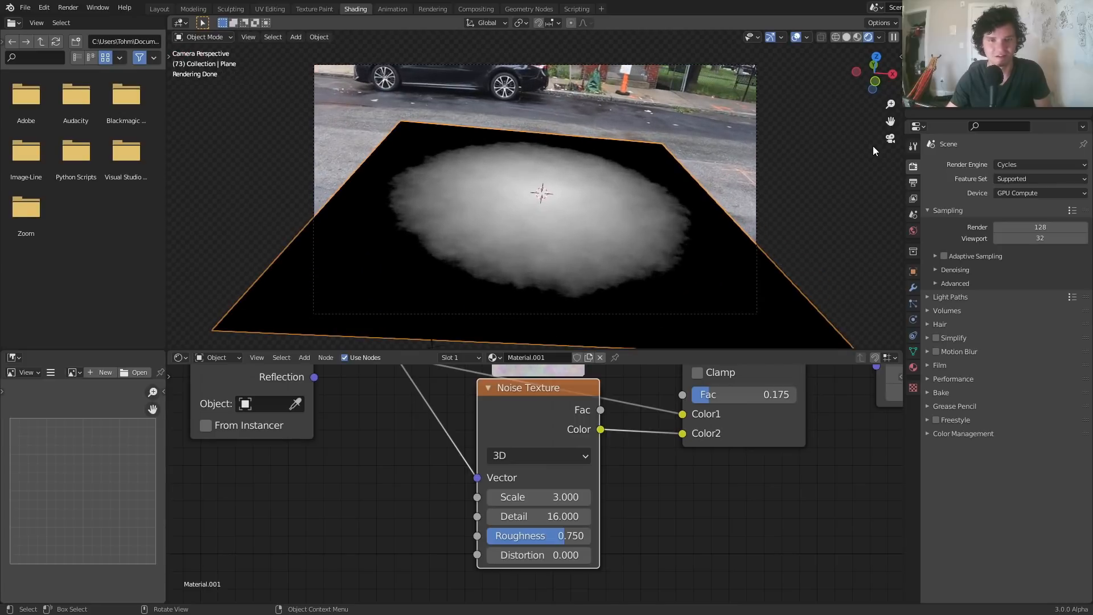
# Add a Principled BSDF to the puddle material and connect it to the Material Output's surface
pyautogui.scroll(-7, 783, 458)
pyautogui.moveTo(781, 442); pyautogui.dragTo(509, 520, button='middle')
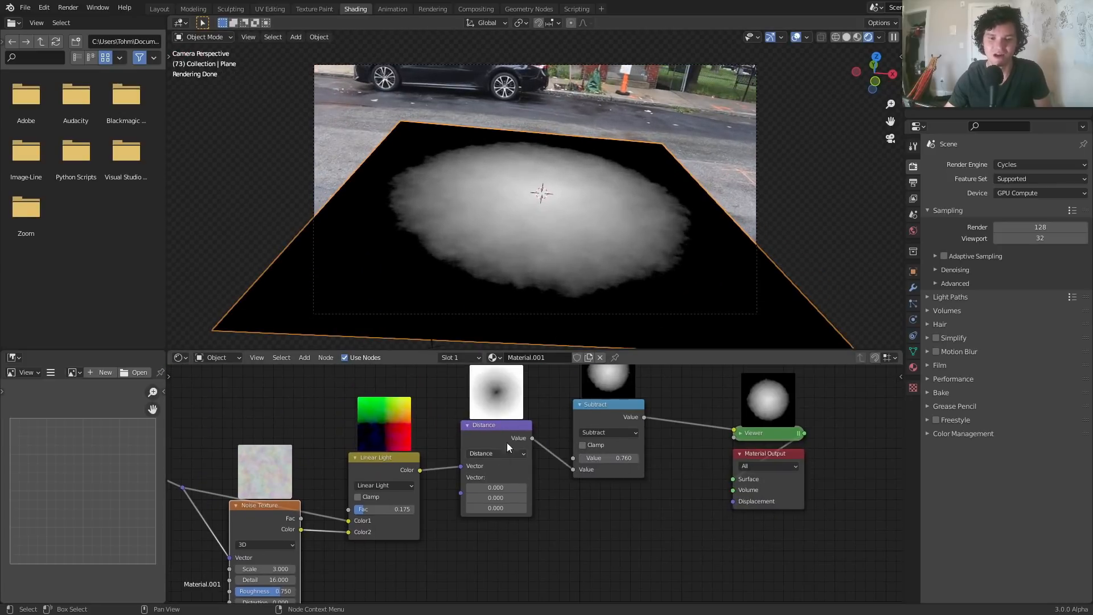
pyautogui.moveTo(500, 454); pyautogui.dragTo(249, 469, button='middle')
pyautogui.moveTo(630, 521); pyautogui.dragTo(779, 434)
pyautogui.hotkey('shift', 'a')
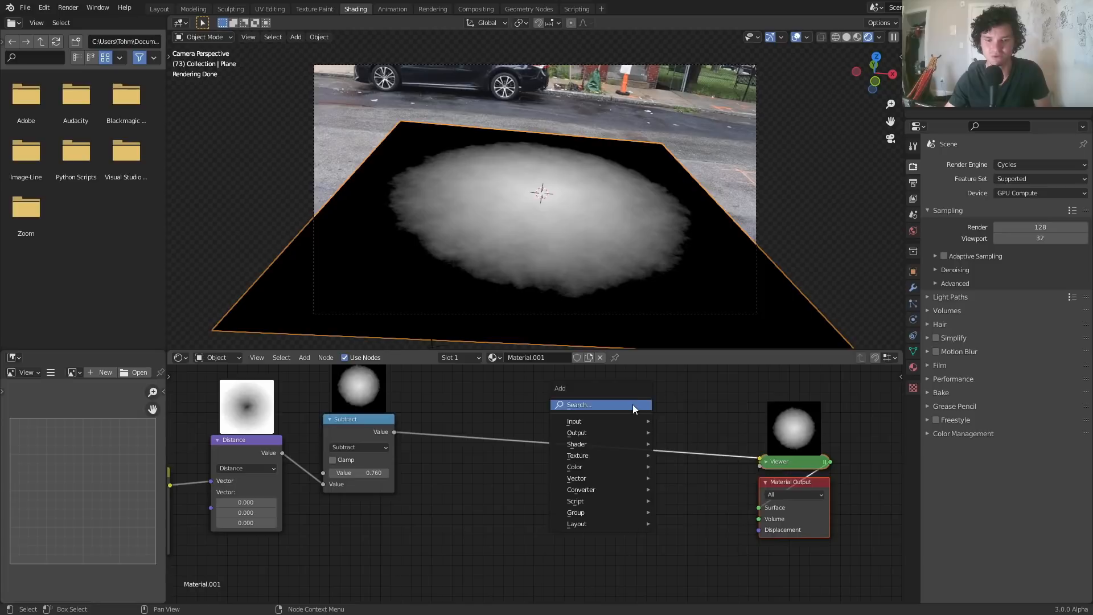
pyautogui.click(634, 405)
pyautogui.write('princ')
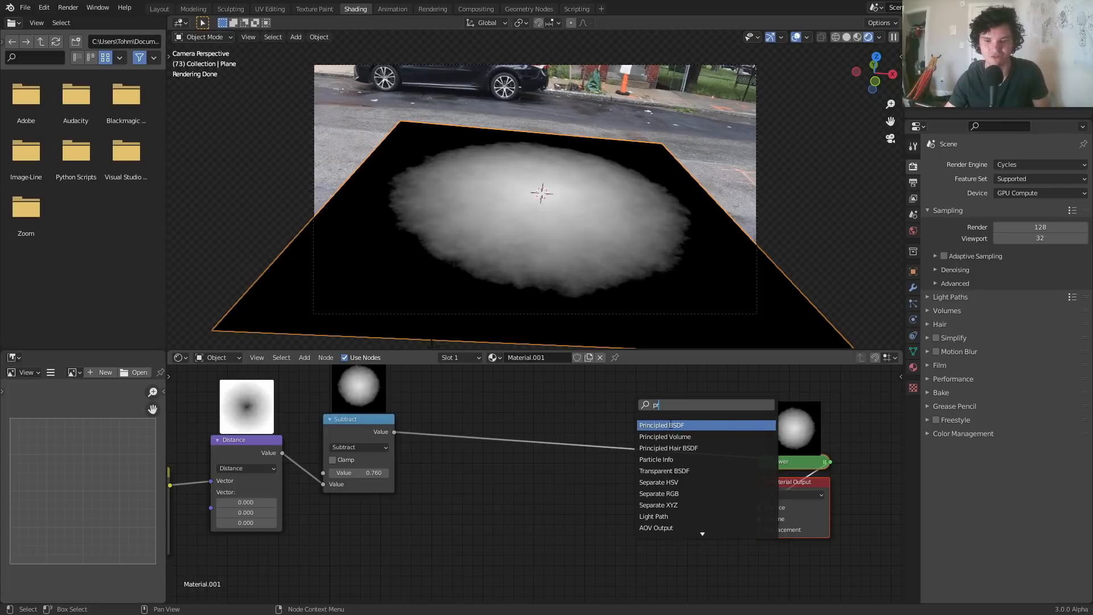
pyautogui.press('Return')
pyautogui.click(603, 448)
pyautogui.keyDown('ctrl'); pyautogui.keyDown('shift'); pyautogui.click(619, 423); pyautogui.keyUp('shift'); pyautogui.keyUp('ctrl')
# Connect the Subtract node's value to the Principled BSDF's Alpha and inspect the plane's transparency
pyautogui.moveTo(585, 454); pyautogui.dragTo(564, 469)
pyautogui.moveTo(564, 469); pyautogui.dragTo(546, 452, button='middle')
pyautogui.scroll(-2, 524, 436)
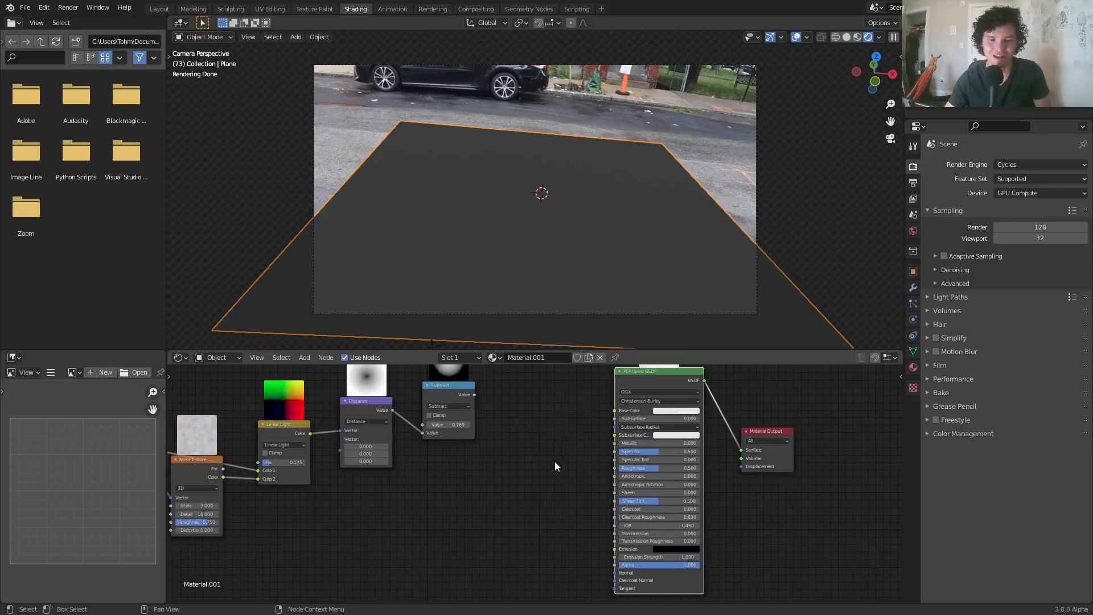
pyautogui.click(474, 394)
pyautogui.moveTo(474, 394); pyautogui.dragTo(615, 565)
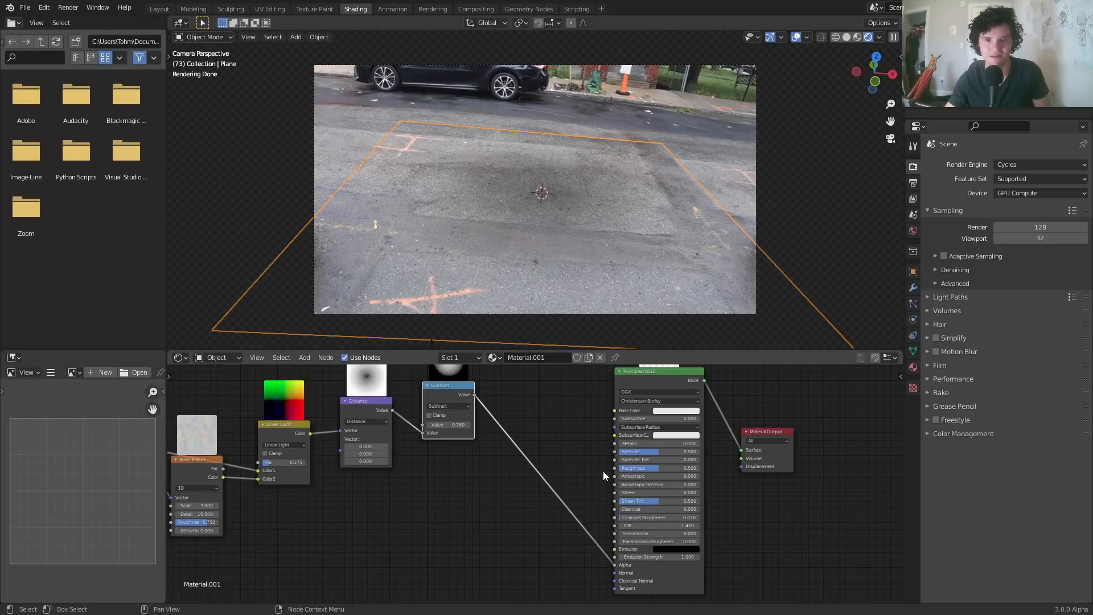
pyautogui.moveTo(528, 212)
pyautogui.mouseDown(button='middle')
pyautogui.moveTo(539, 230)
pyautogui.moveTo(548, 179)
pyautogui.mouseUp(button='middle')
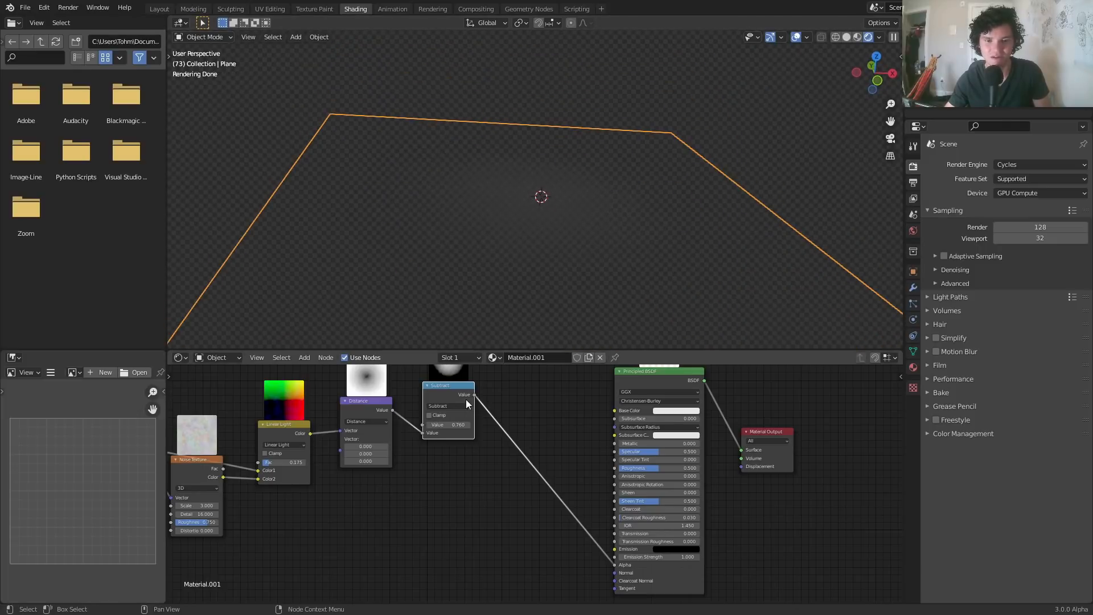
# Insert a Math node between Subtract and the Principled BSDF's Alpha, set to Multiply with Clamp enabled
pyautogui.moveTo(467, 398); pyautogui.dragTo(434, 432)
pyautogui.scroll(2, 484, 416)
pyautogui.hotkey('shift', 'a')
pyautogui.click(486, 415)
pyautogui.write('subtract')
pyautogui.press('Return')
pyautogui.click(526, 485)
pyautogui.click(535, 477)
pyautogui.click(541, 369)
pyautogui.click(510, 490)
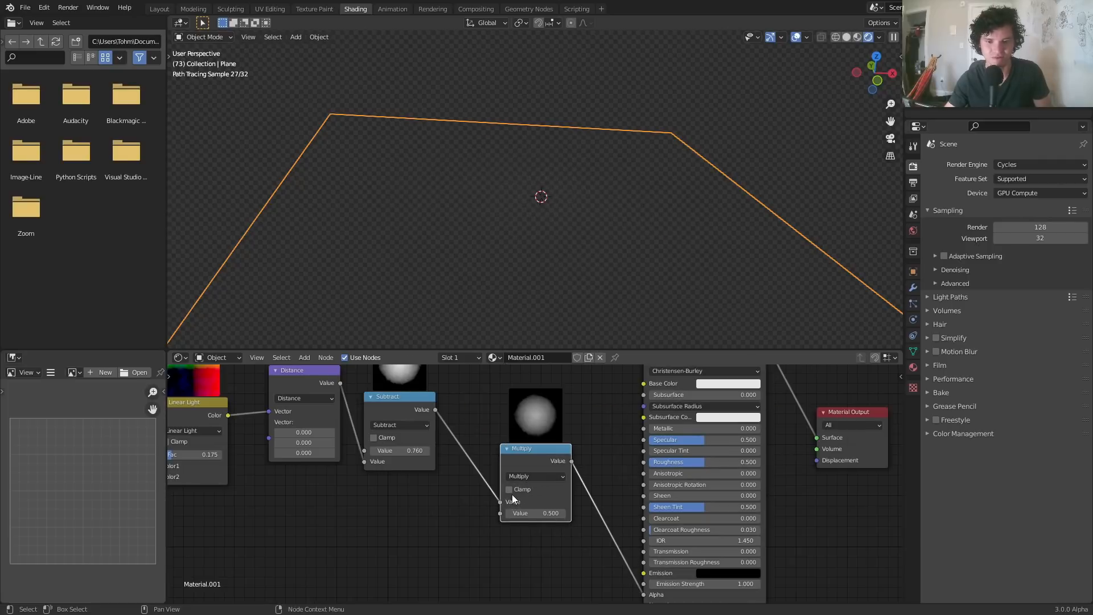
# Try a Multiply value of 10 and remove the Multiply node, keeping Subtract linked to Alpha
pyautogui.click(545, 517)
pyautogui.write('1')
pyautogui.press('Return')
pyautogui.write('0')
pyautogui.press('Return')
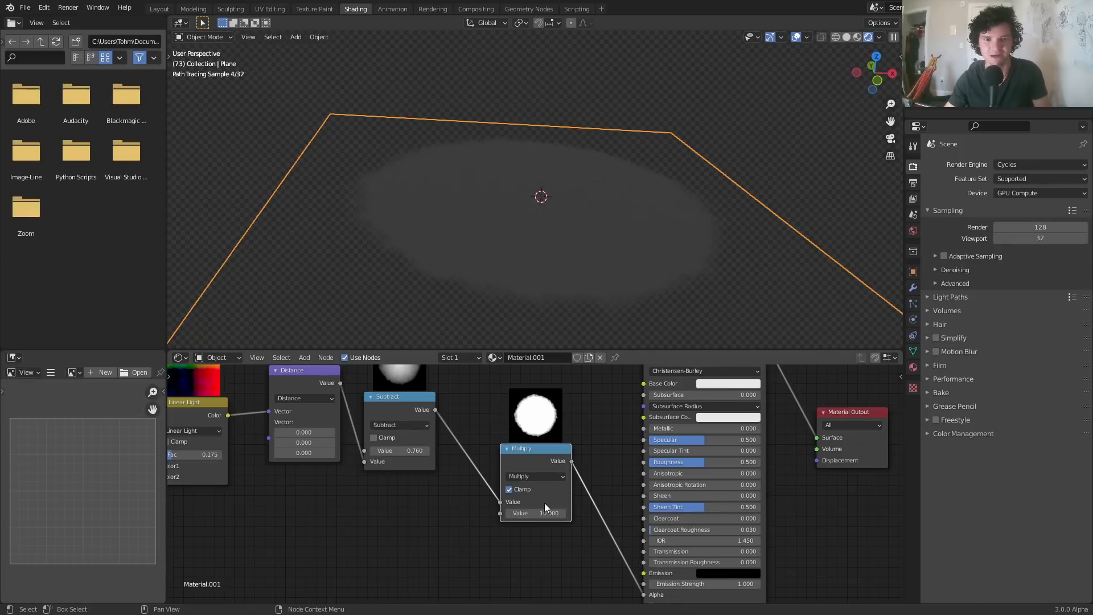
pyautogui.moveTo(483, 225); pyautogui.dragTo(500, 234, button='middle')
pyautogui.hotkey('ctrl', 'x')
# Insert a ColorRamp between the Subtract node and Alpha, moving its white stop to position 0.03
pyautogui.hotkey('shift', 'a')
pyautogui.write('col')
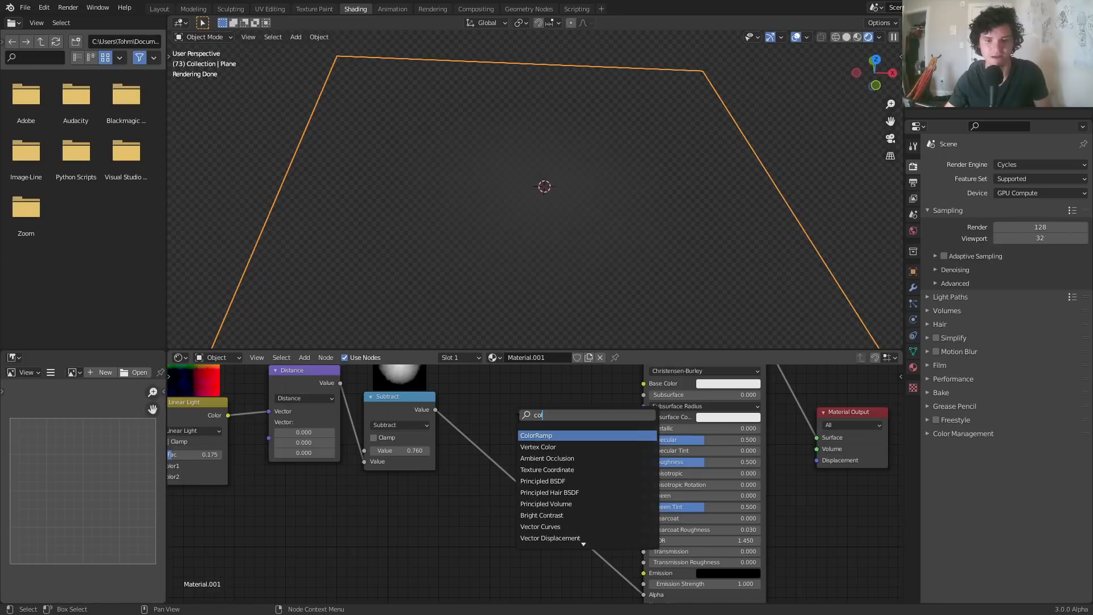
pyautogui.press('Return')
pyautogui.click(503, 460)
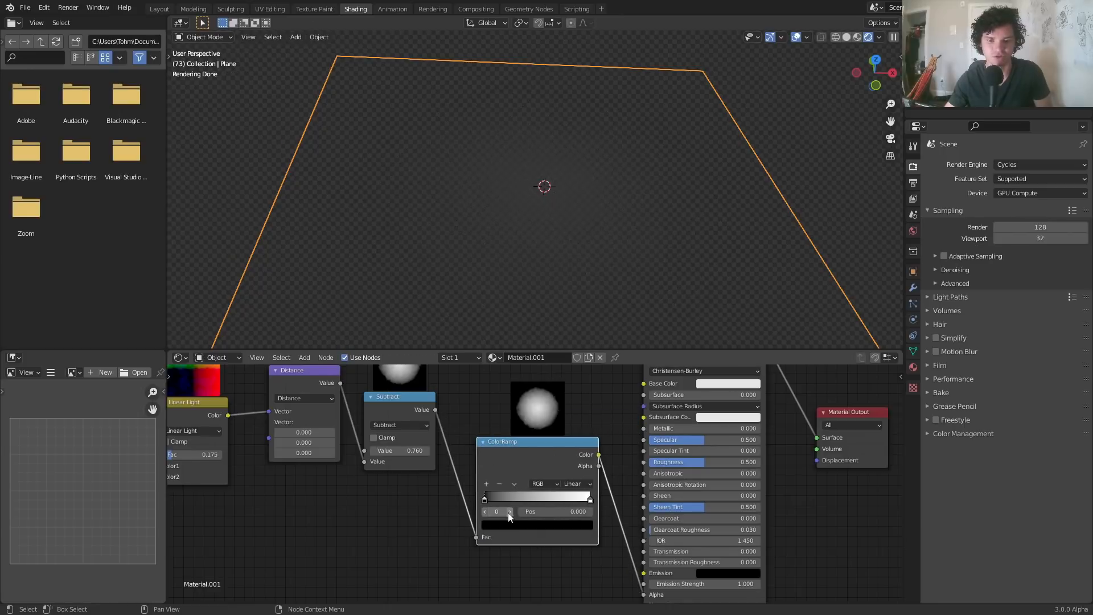
pyautogui.scroll(2, 558, 435)
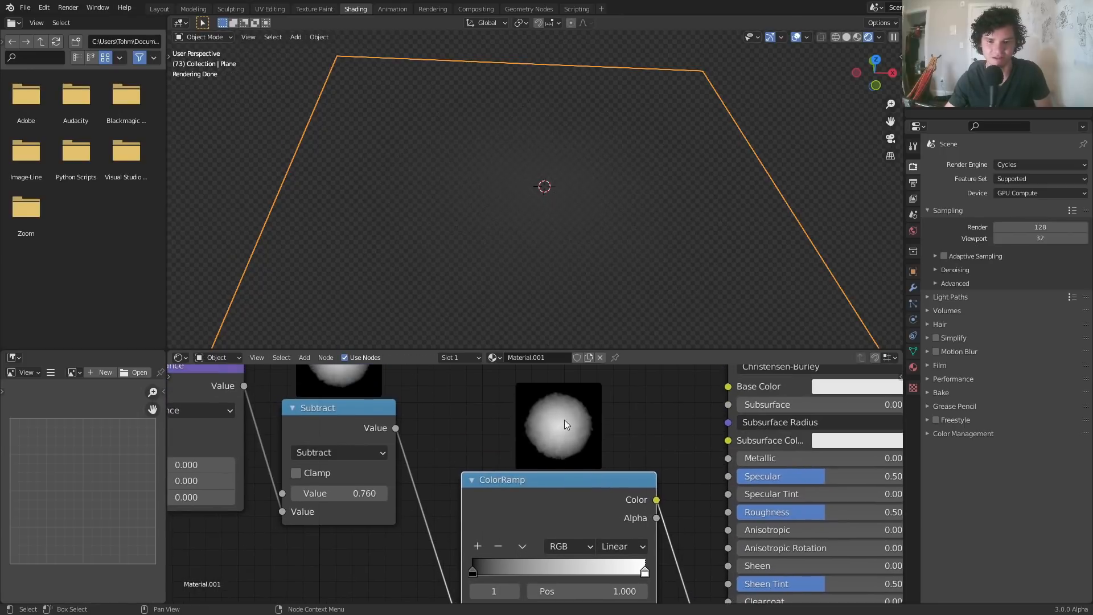
pyautogui.moveTo(602, 558); pyautogui.dragTo(497, 535)
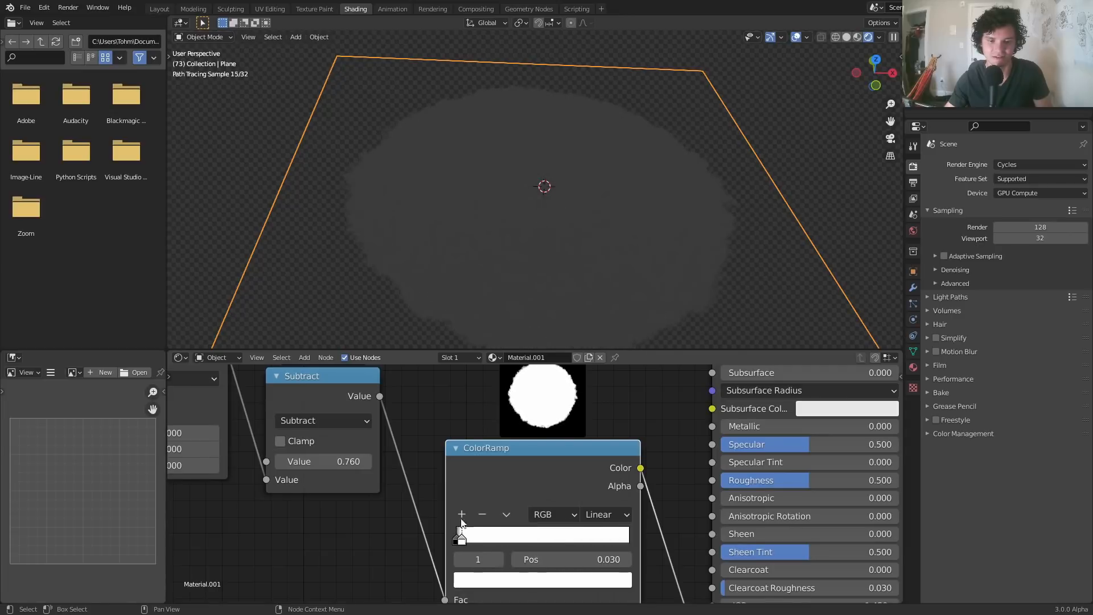
# Soften the puddle's edge in the camera view by setting the ColorRamp's white stop position to 0.15
pyautogui.moveTo(773, 518); pyautogui.dragTo(642, 586, button='middle')
pyautogui.click(891, 139)
pyautogui.moveTo(524, 494); pyautogui.dragTo(619, 389, button='middle')
pyautogui.moveTo(535, 525); pyautogui.dragTo(569, 525)
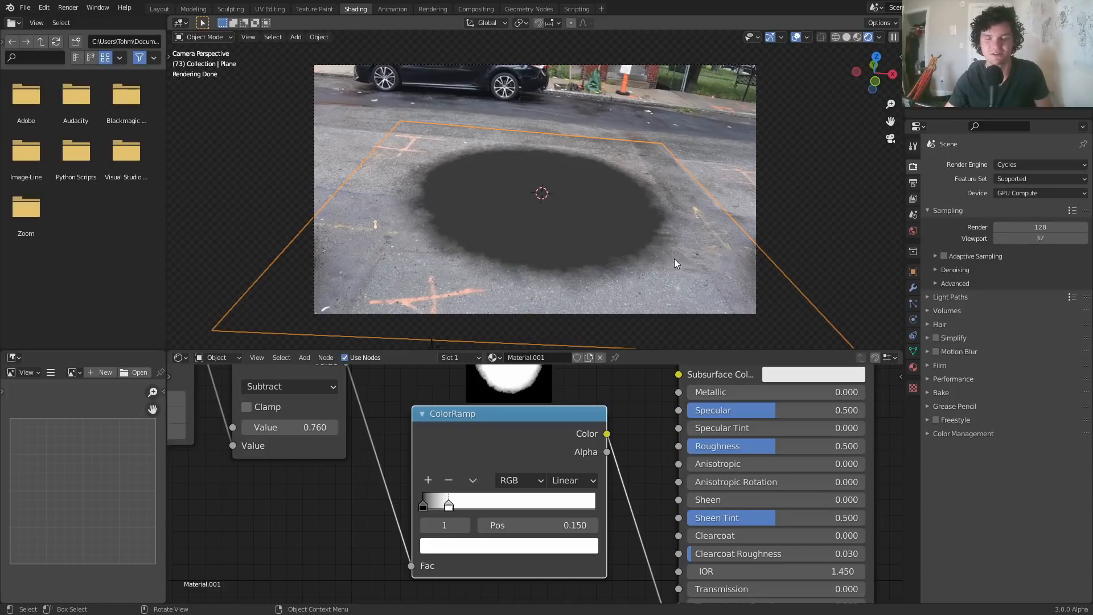
# Darken the Principled BSDF's Base Color to a grey with an HSV value of 0.19
pyautogui.moveTo(750, 427); pyautogui.dragTo(682, 500, button='middle')
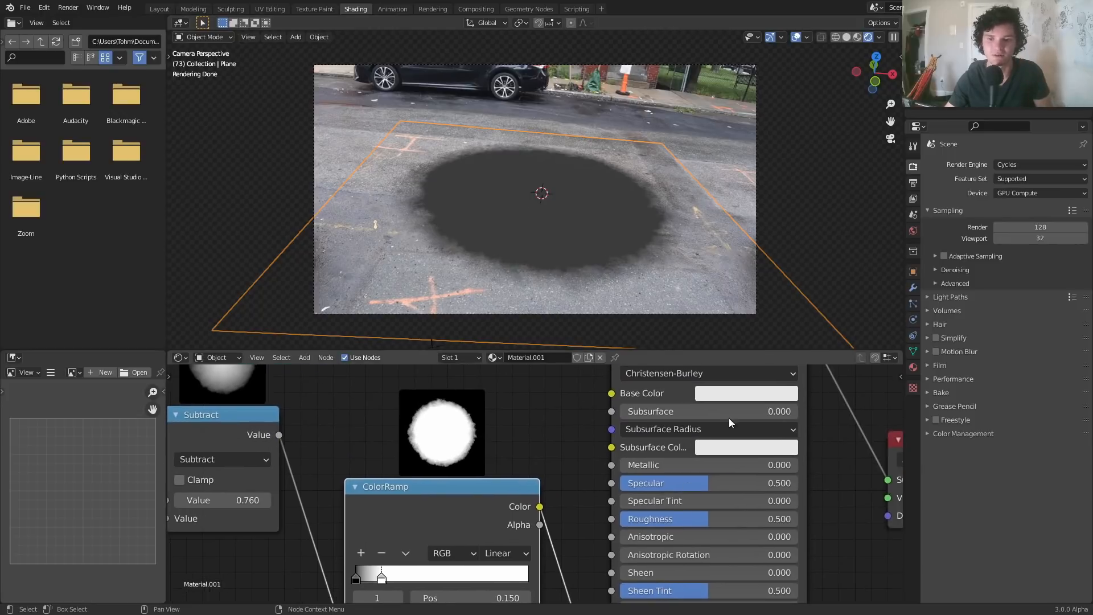
pyautogui.click(747, 394)
pyautogui.click(841, 221)
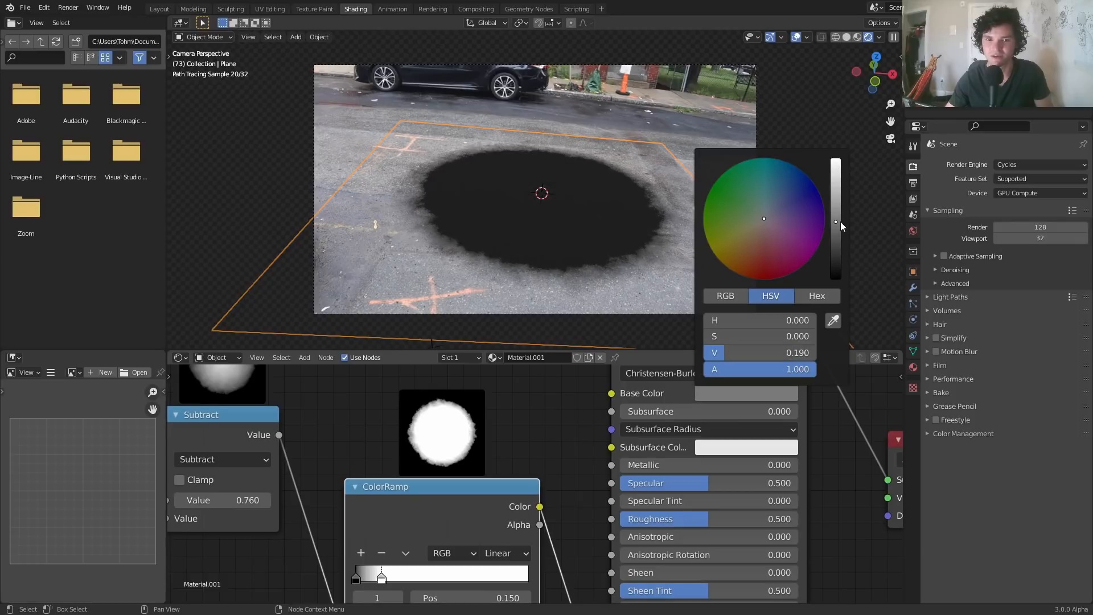
pyautogui.scroll(-2, 581, 427)
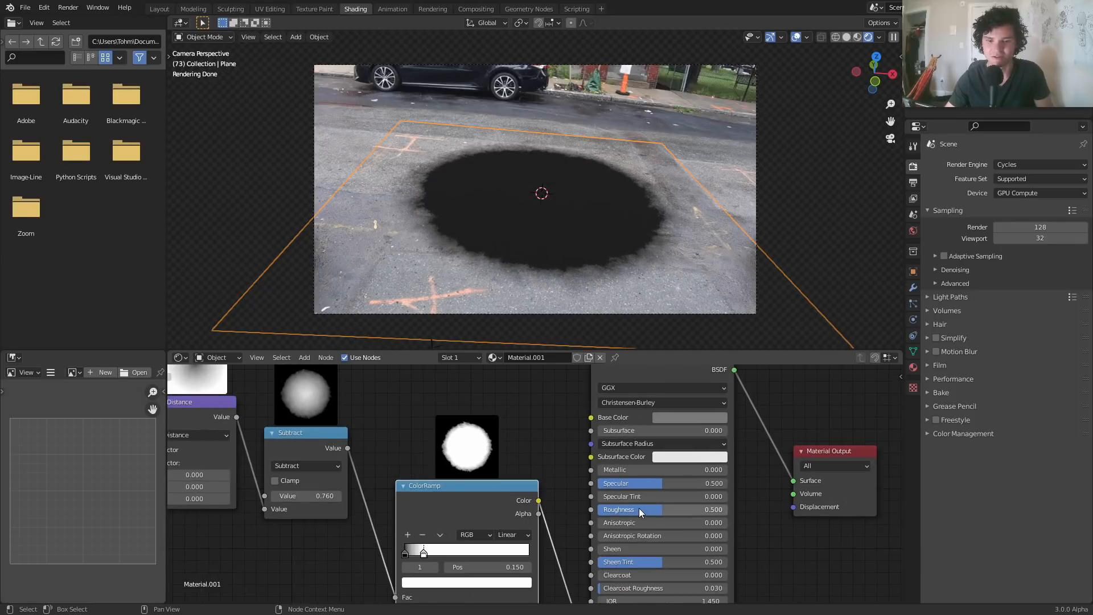
# Set the Principled BSDF's Roughness to 0 and Metallic to 1, checking the surface from another angle
pyautogui.moveTo(657, 507); pyautogui.dragTo(595, 505)
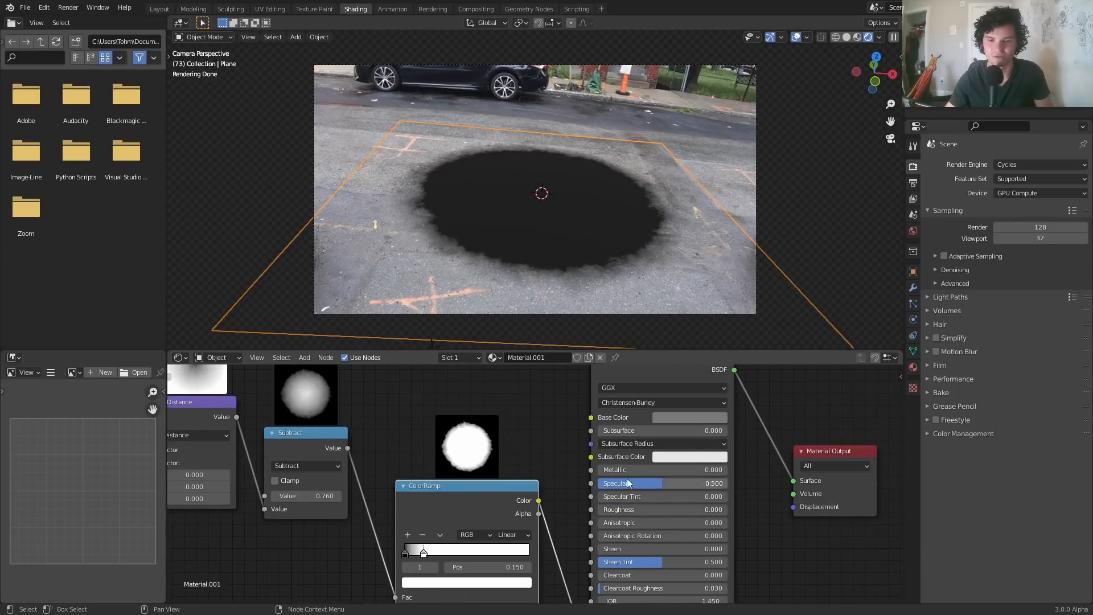
pyautogui.moveTo(616, 470); pyautogui.dragTo(690, 470)
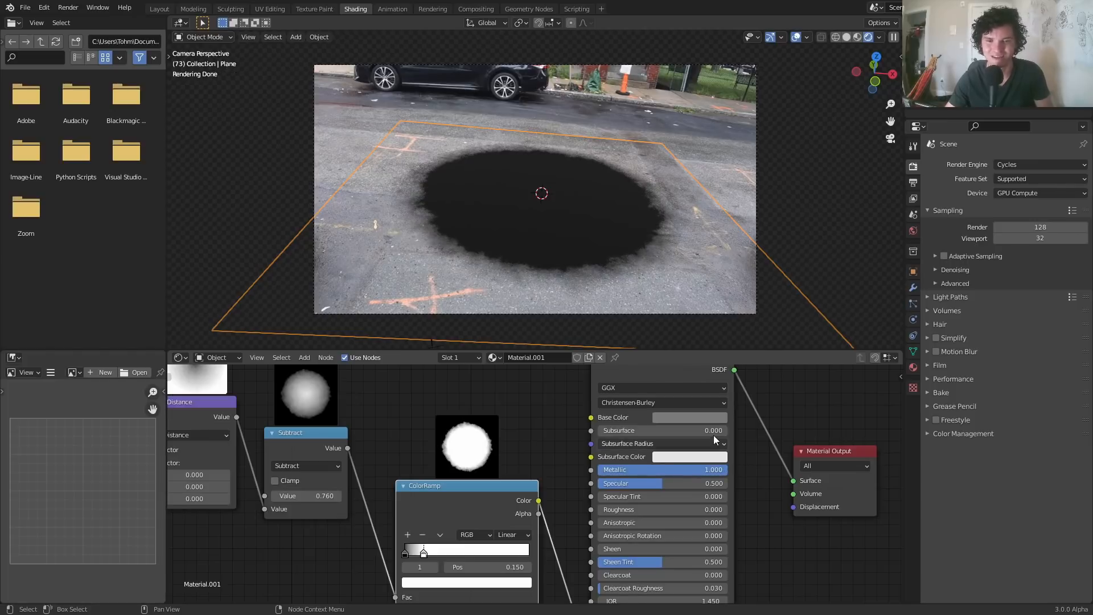
pyautogui.moveTo(565, 237); pyautogui.dragTo(613, 248, button='middle')
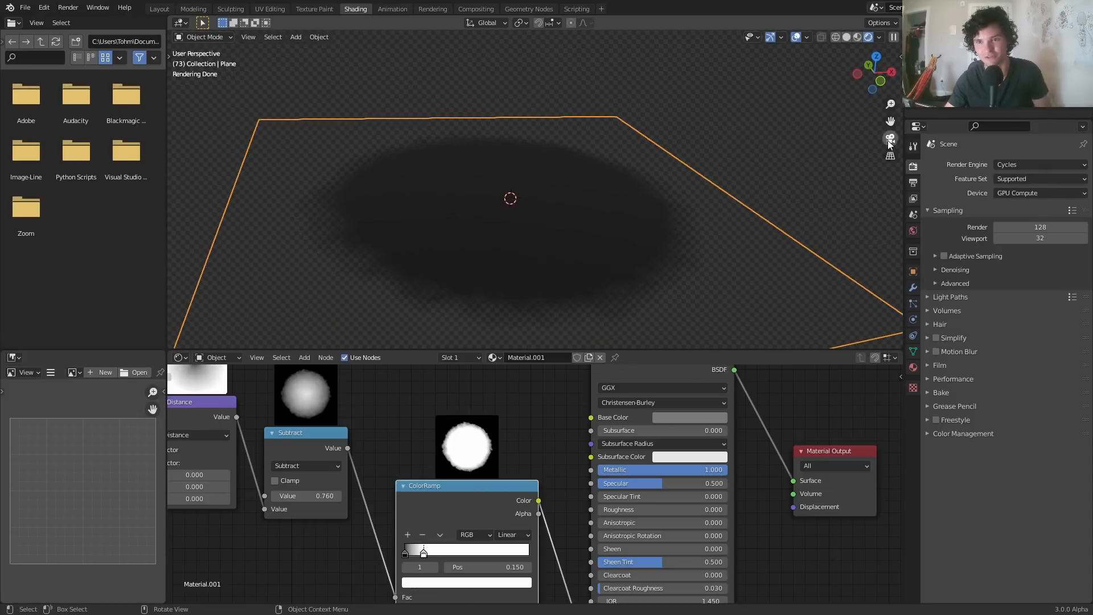
pyautogui.click(889, 139)
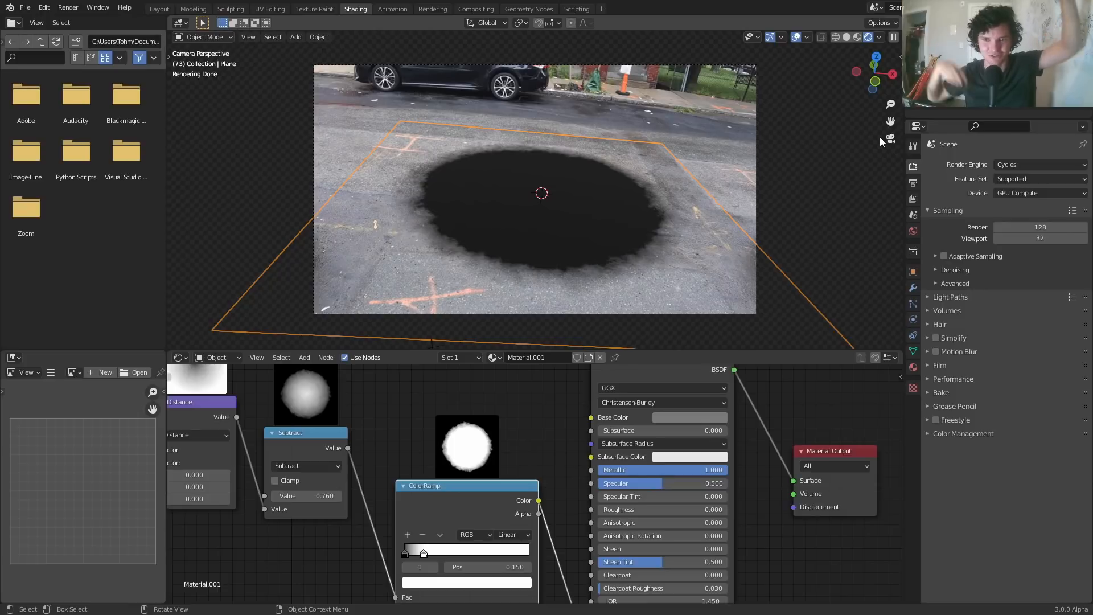
# Use an Environment Texture as the World color and load abandoned_slipway_2k.hdr from the HDRIs folder
pyautogui.click(914, 230)
pyautogui.click(995, 233)
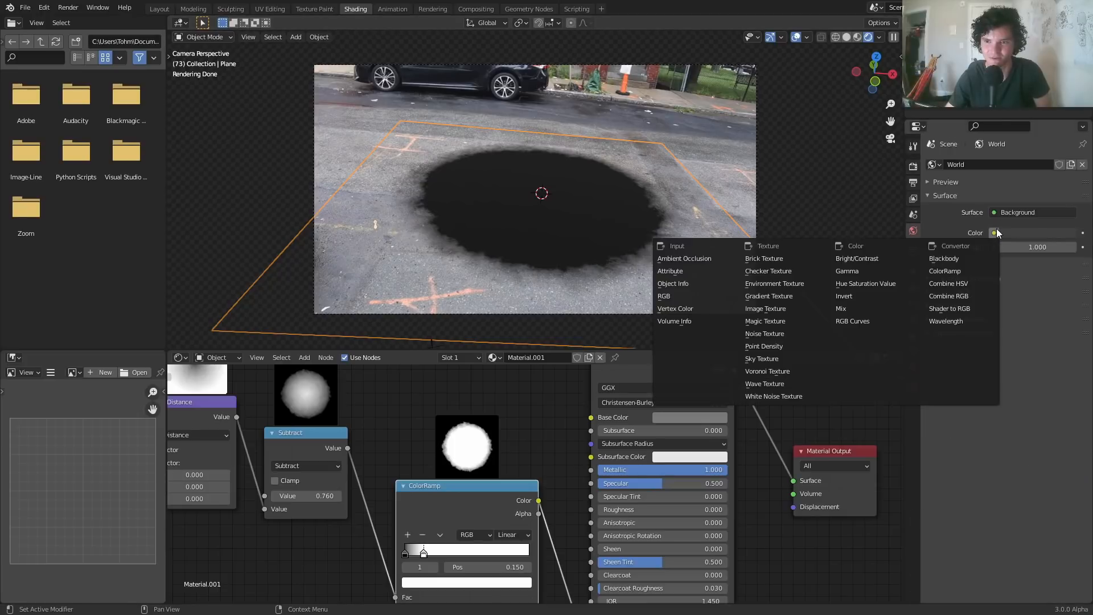
pyautogui.click(792, 283)
pyautogui.click(1058, 247)
pyautogui.click(219, 379)
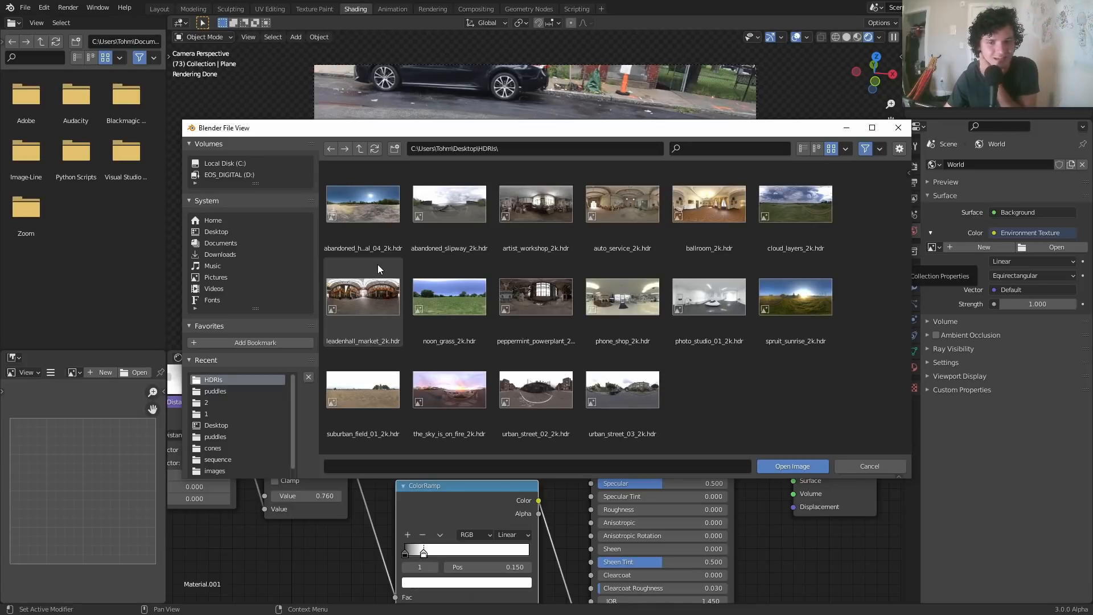
pyautogui.click(430, 220)
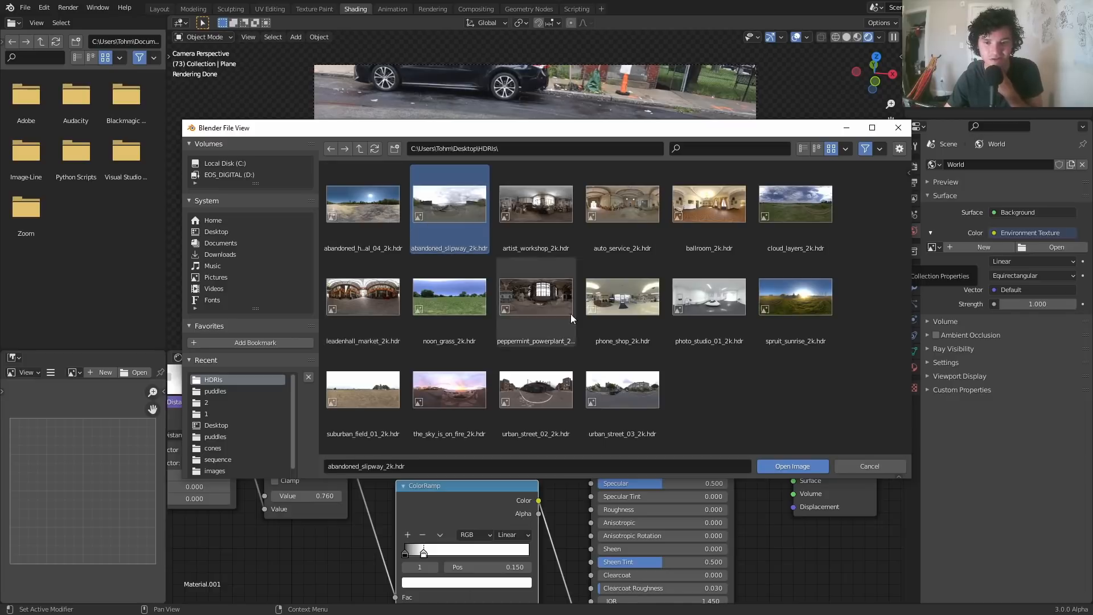
pyautogui.click(636, 400)
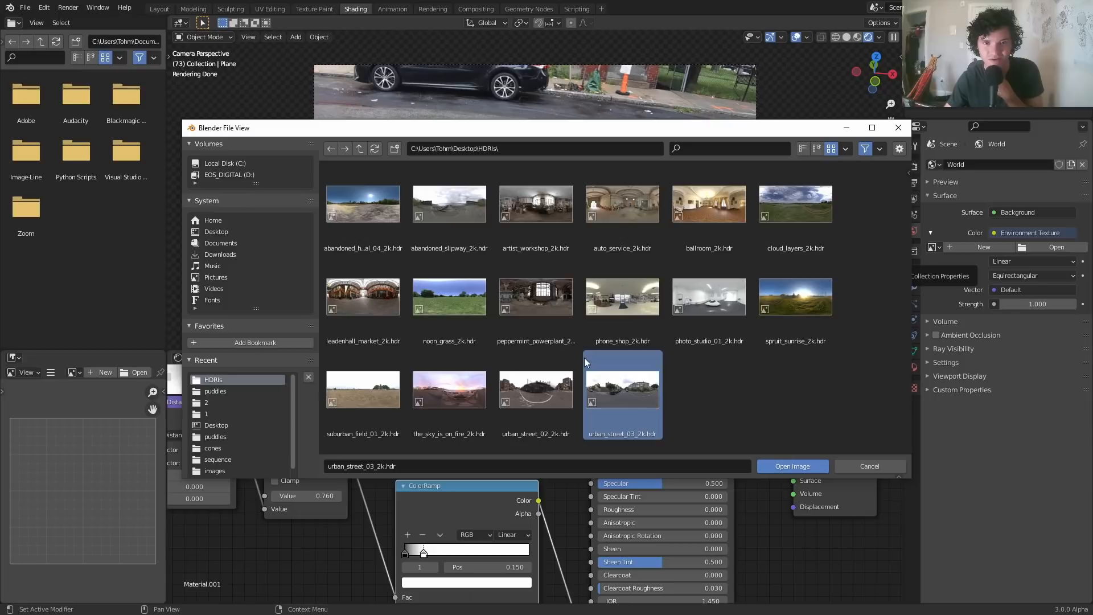
pyautogui.doubleClick(487, 245)
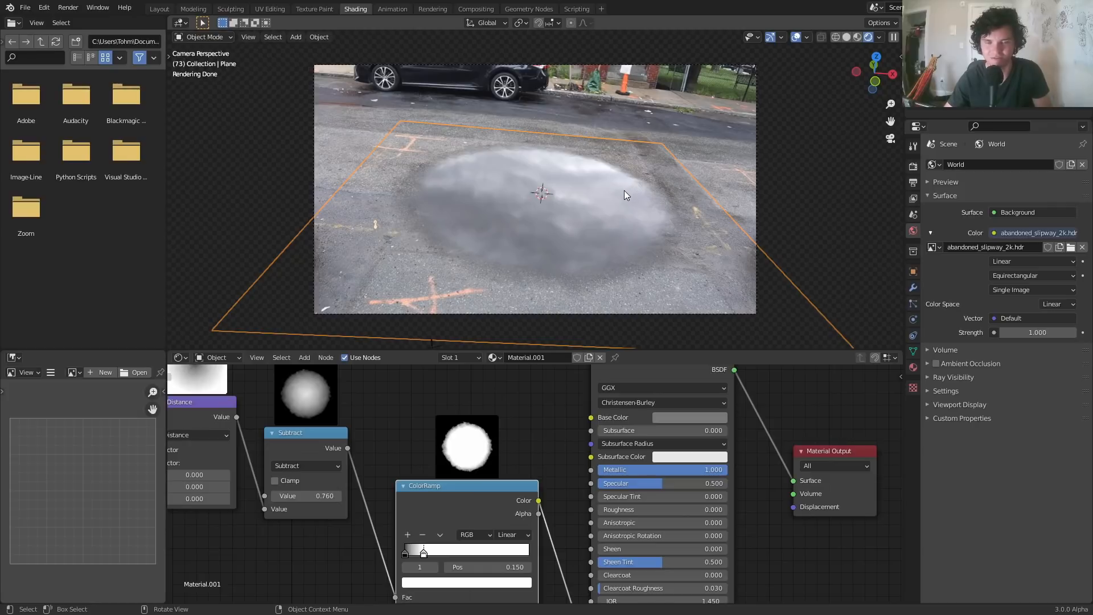
# Play the footage to check the puddle's reflection and replace the environment image with urban_street_03_2k.hdr
pyautogui.hotkey('shift', 'Left')
pyautogui.press('space')
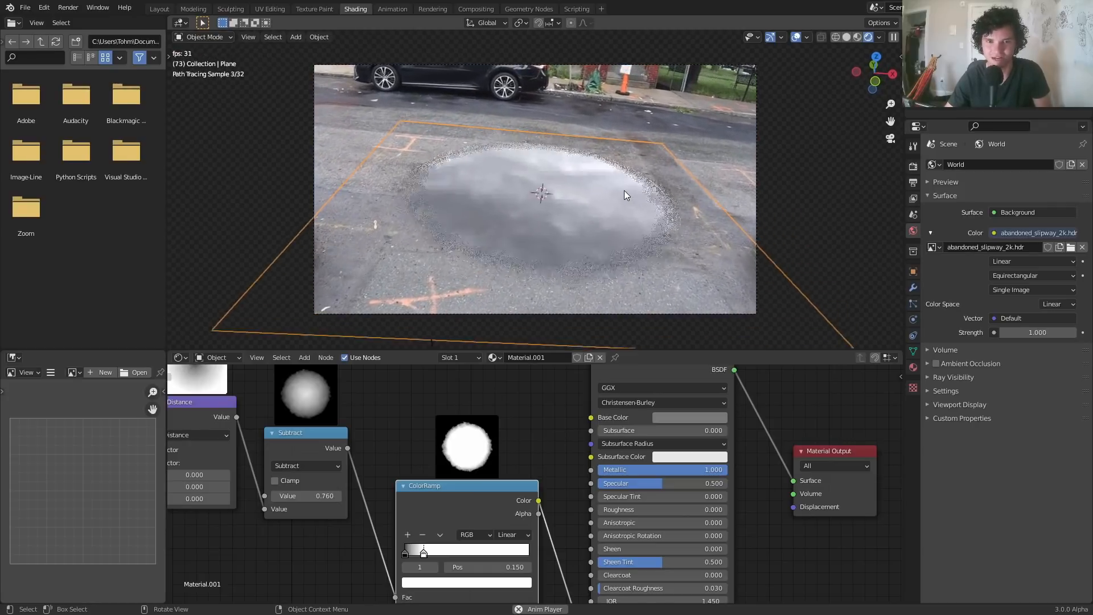
pyautogui.press('space')
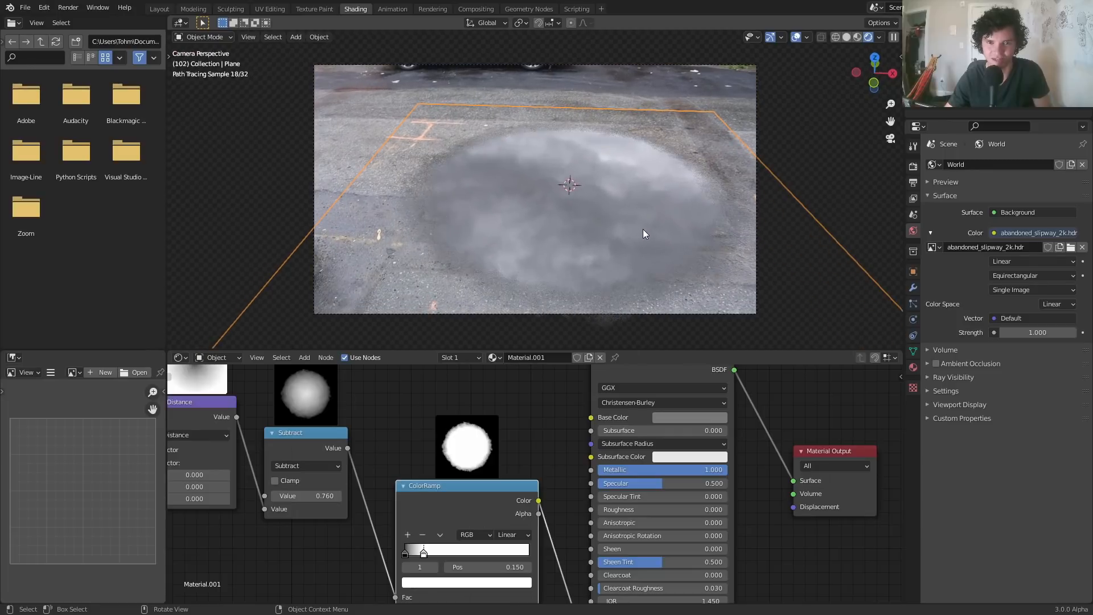
pyautogui.hotkey('shift', 'Left')
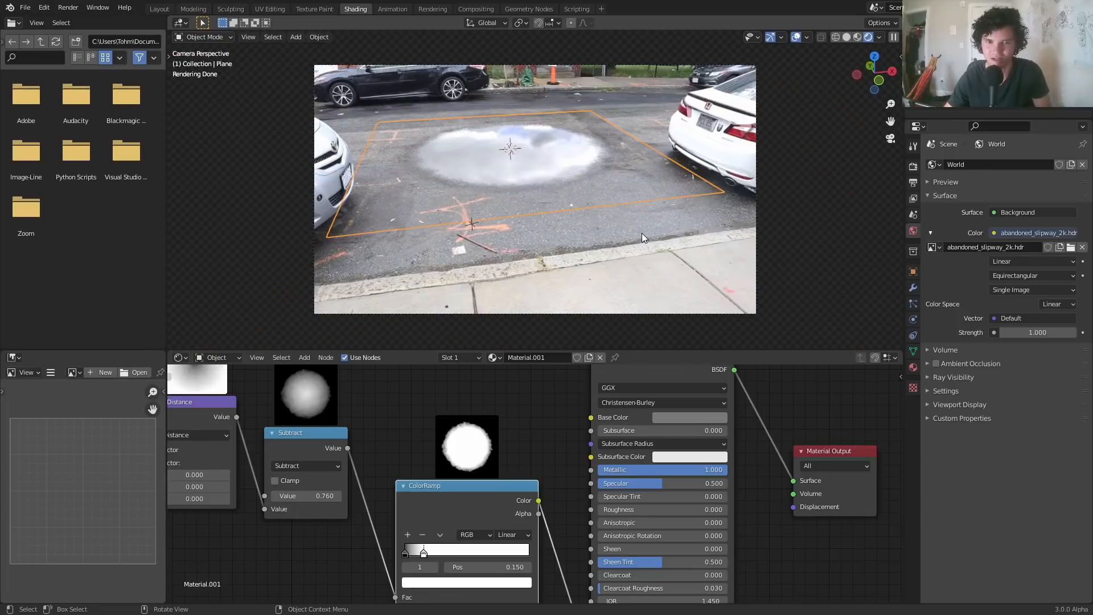
pyautogui.click(1071, 249)
pyautogui.doubleClick(644, 401)
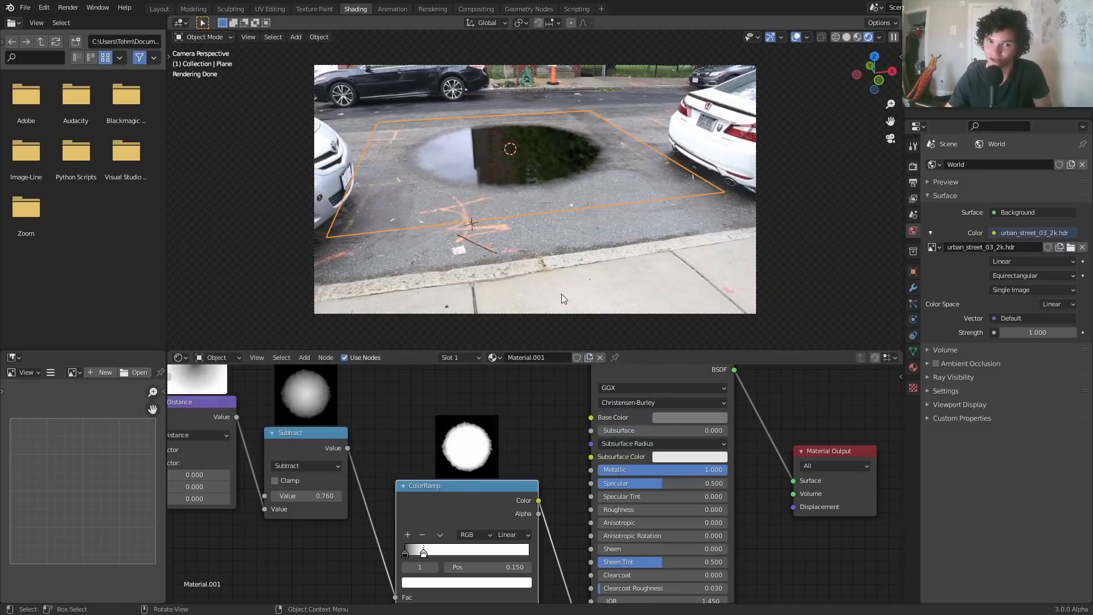
# Inspect the moving reflection up close and turn off the Film's Transparent option to show the environment background
pyautogui.press('space')
pyautogui.scroll(3, 495, 122)
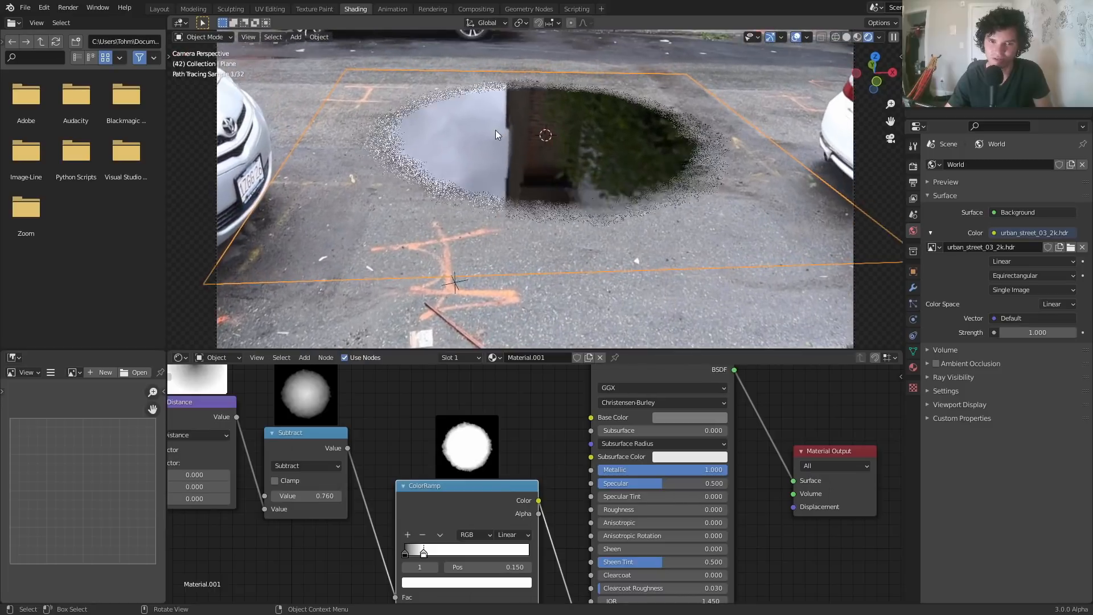
pyautogui.moveTo(496, 130); pyautogui.dragTo(545, 129, button='middle')
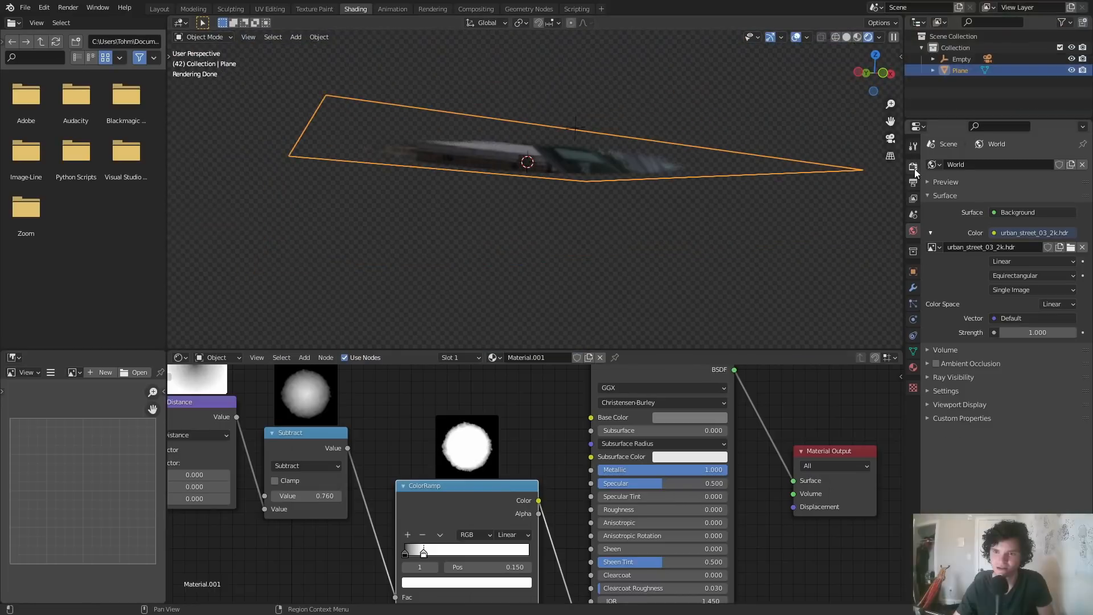
pyautogui.click(914, 167)
pyautogui.click(943, 365)
pyautogui.click(944, 447)
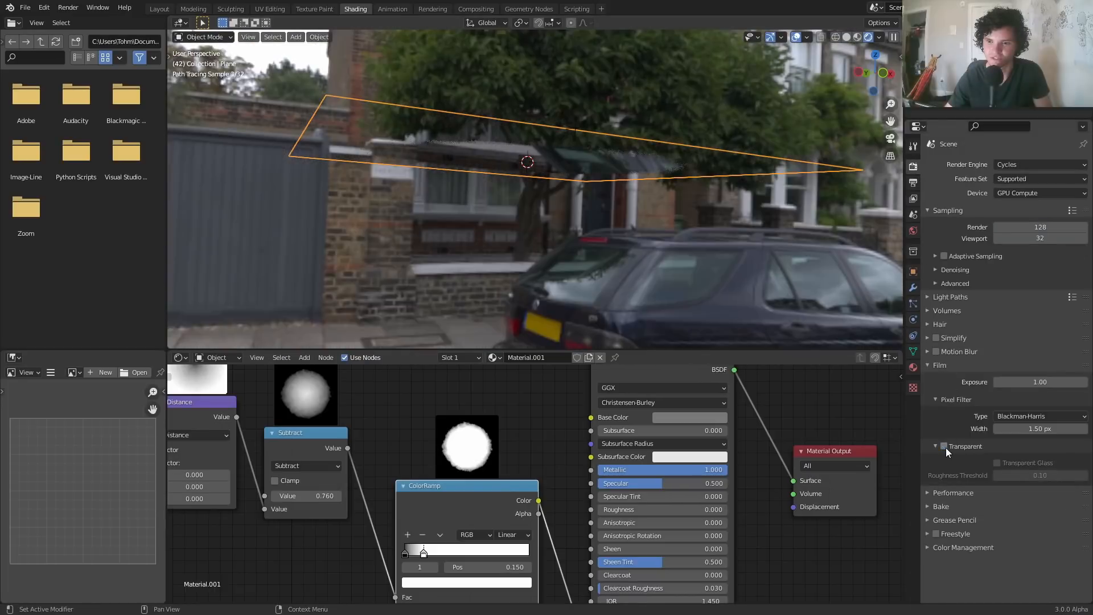
# Re-enable the Film's Transparent option and return to the camera view of the puddle on the footage
pyautogui.moveTo(634, 190)
pyautogui.mouseDown(button='middle')
pyautogui.moveTo(723, 176)
pyautogui.moveTo(755, 185)
pyautogui.moveTo(702, 189)
pyautogui.moveTo(654, 220)
pyautogui.mouseUp(button='middle')
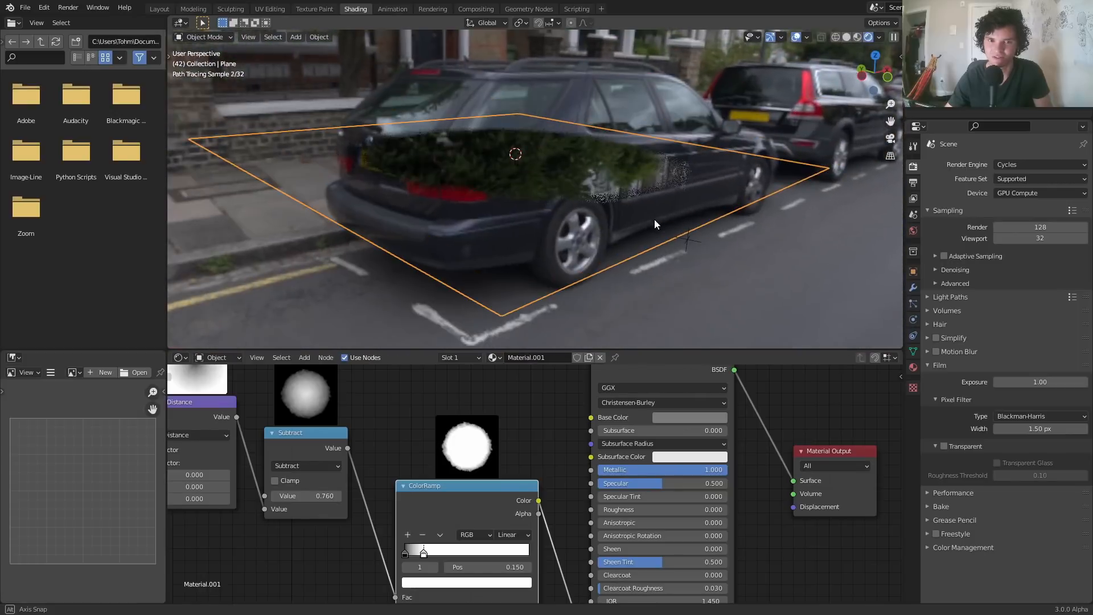
pyautogui.click(944, 447)
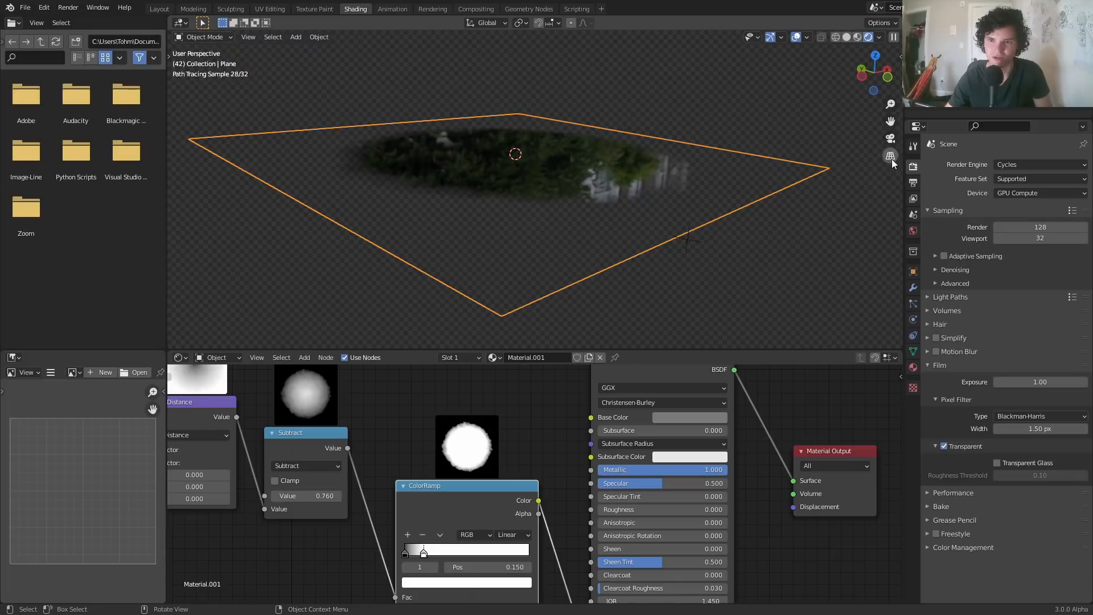
pyautogui.press('KP_0')
pyautogui.scroll(-4, 666, 128)
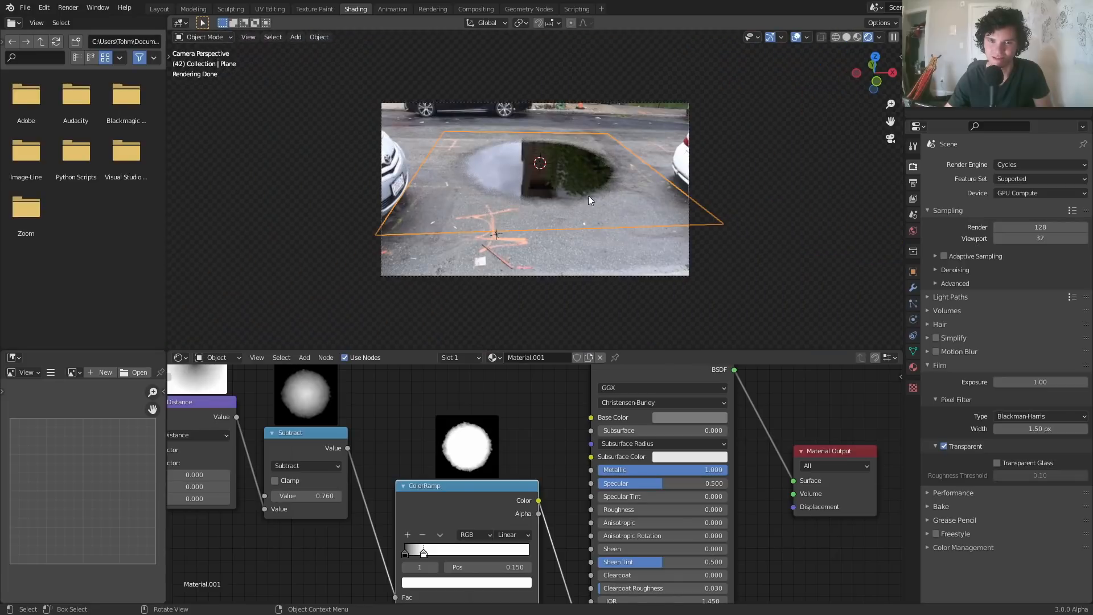
pyautogui.scroll(2, 598, 170)
# Add Texture Coordinate and Mapping nodes to the World's environment texture and set the Mapping Z rotation to 90°
pyautogui.click(203, 360)
pyautogui.click(220, 383)
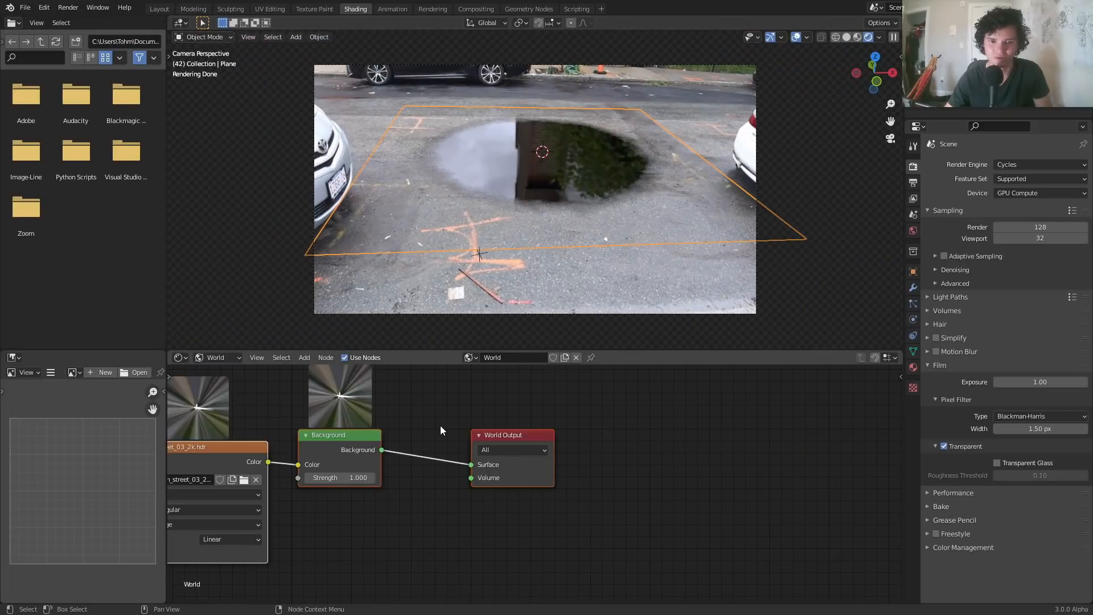
pyautogui.press('Home')
pyautogui.hotkey('ctrl', 't')
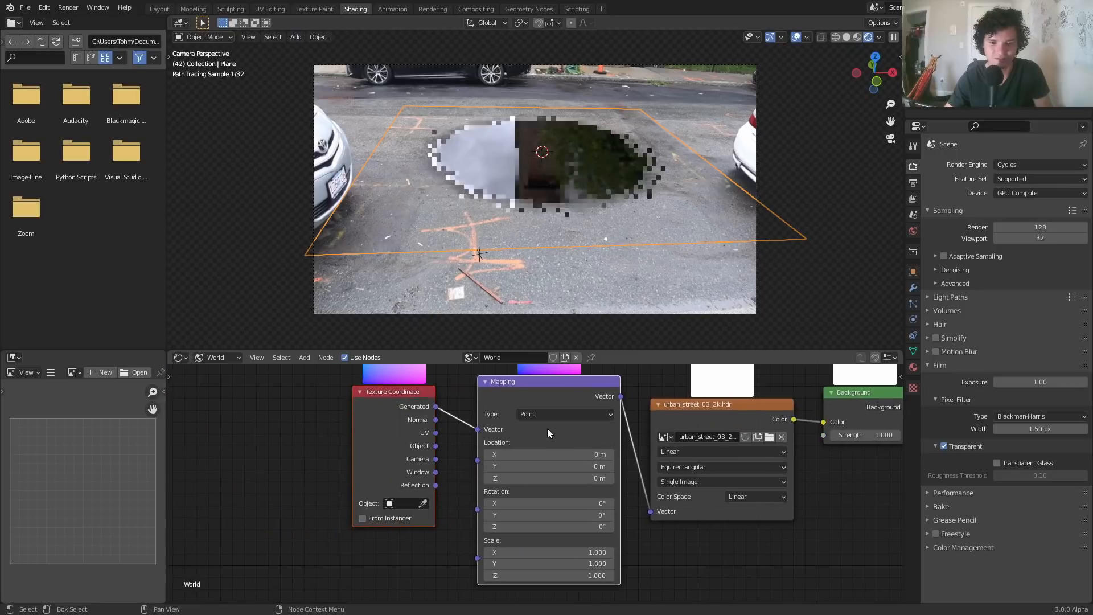
pyautogui.click(570, 528)
pyautogui.write('90')
pyautogui.press('Return')
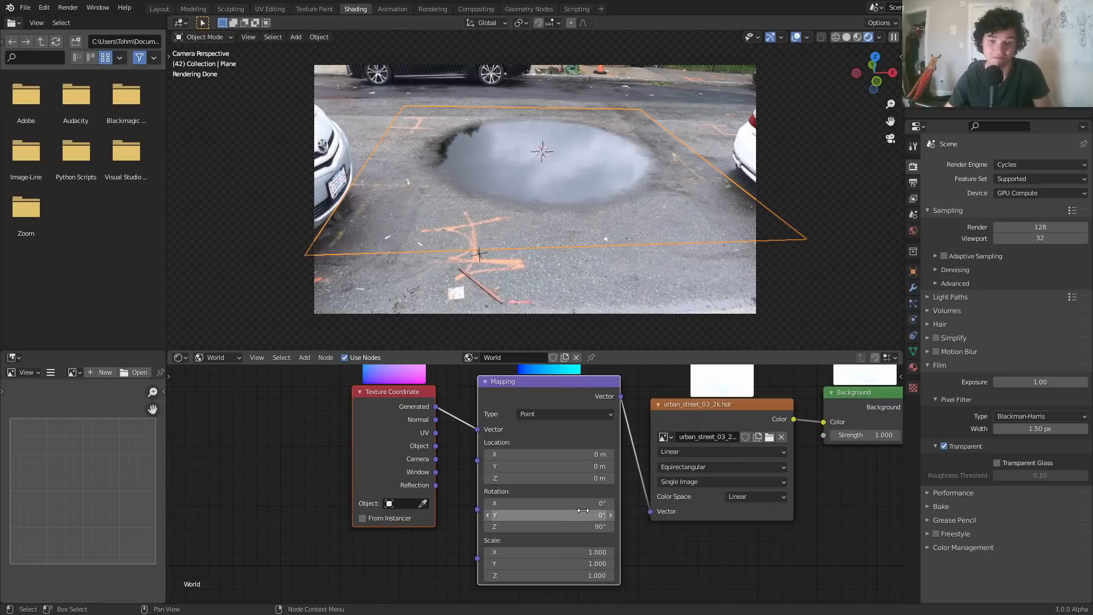
# Set the environment Mapping's X rotation to about 9.7°, playing the footage to judge the sky reflection
pyautogui.moveTo(547, 503); pyautogui.dragTo(552, 503)
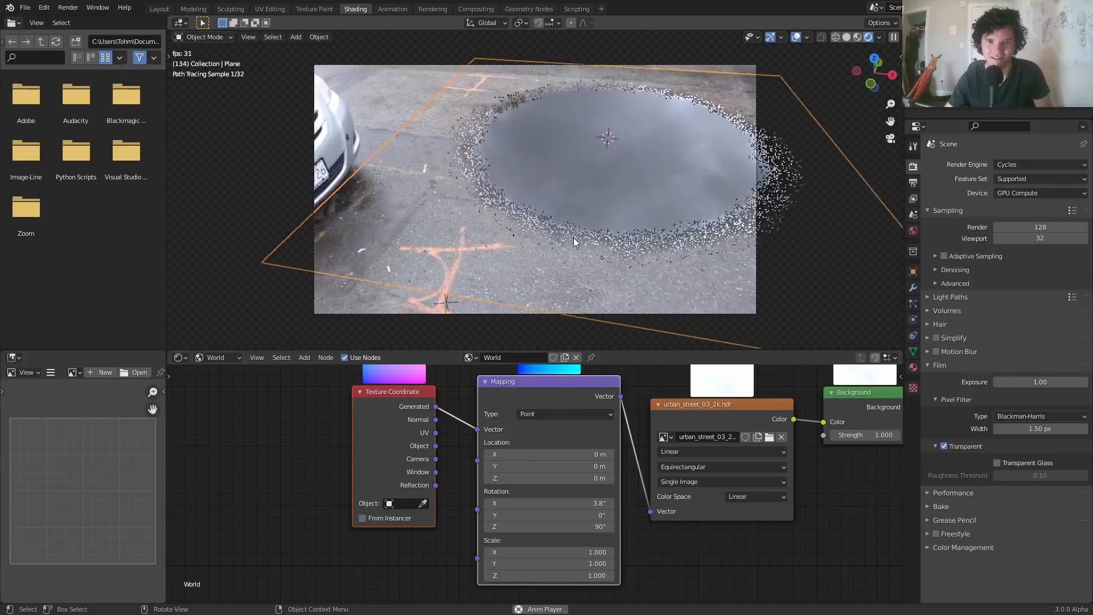
pyautogui.press('space')
pyautogui.moveTo(586, 504); pyautogui.dragTo(582, 509)
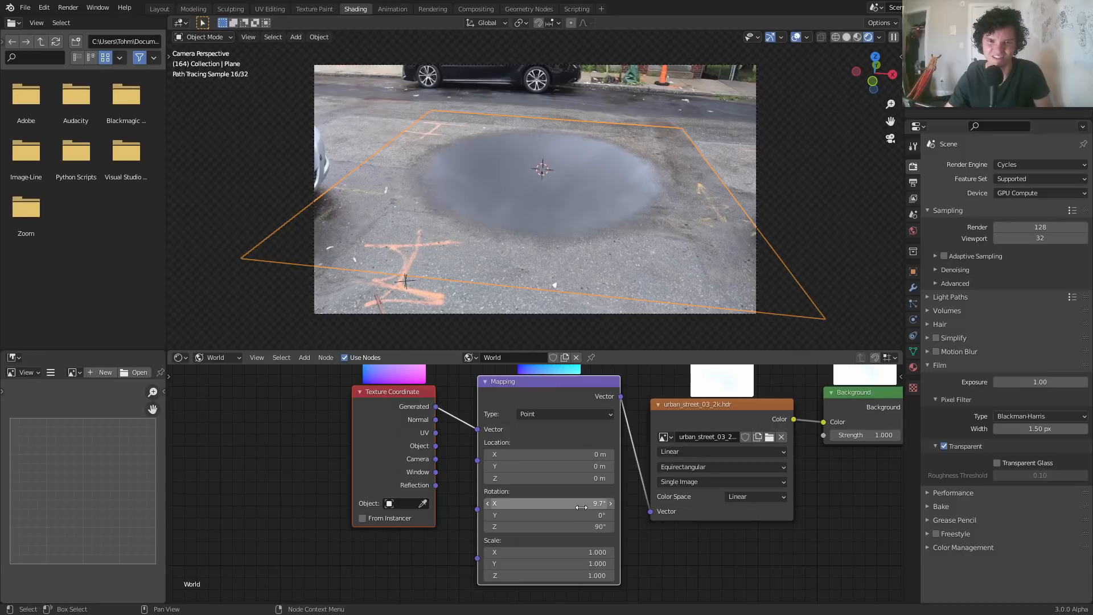
pyautogui.press('space')
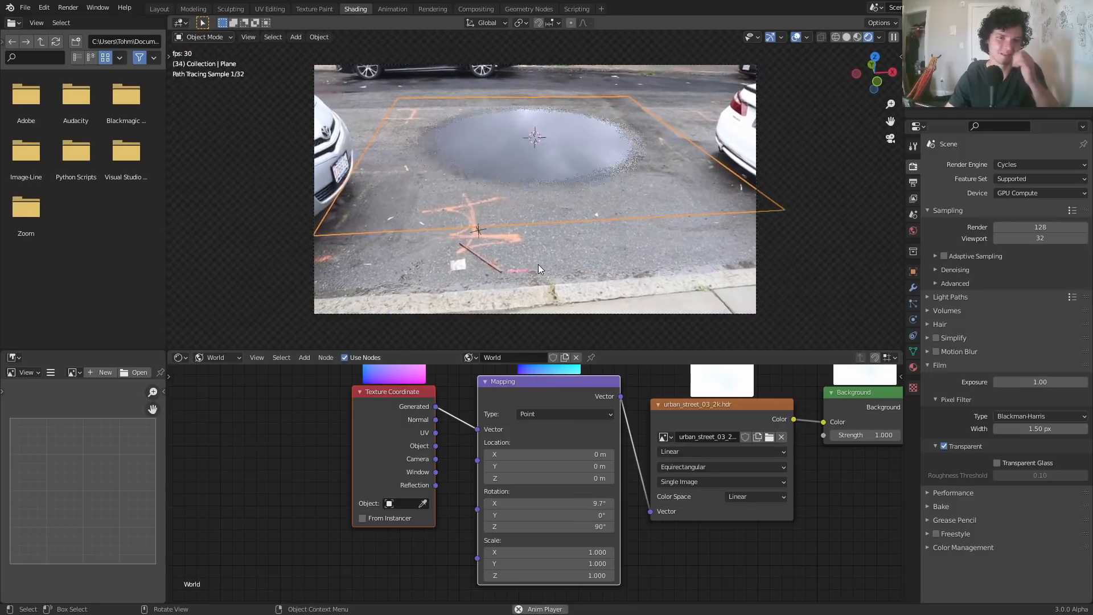
pyautogui.press('space')
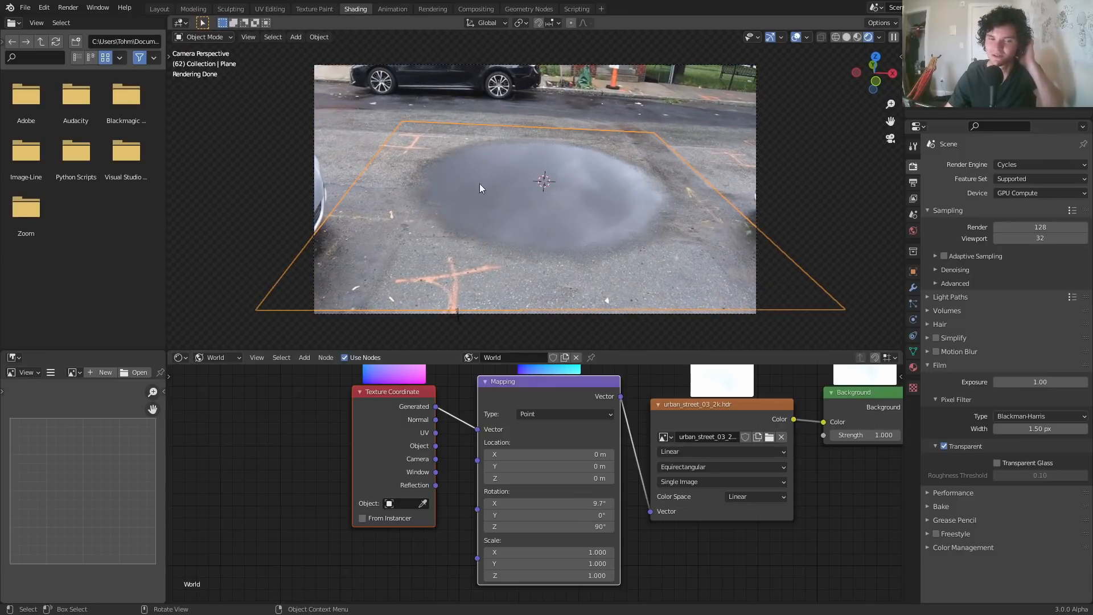
# Switch back to the plane's material nodes and play the footage to examine the puddle's tracking and look
pyautogui.click(217, 357)
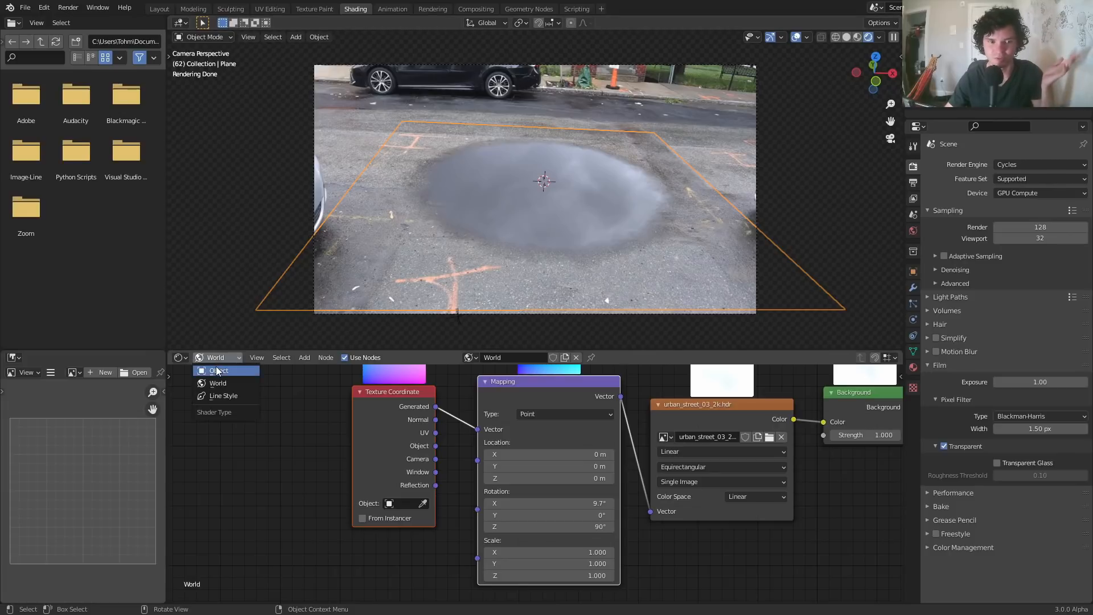
pyautogui.click(219, 377)
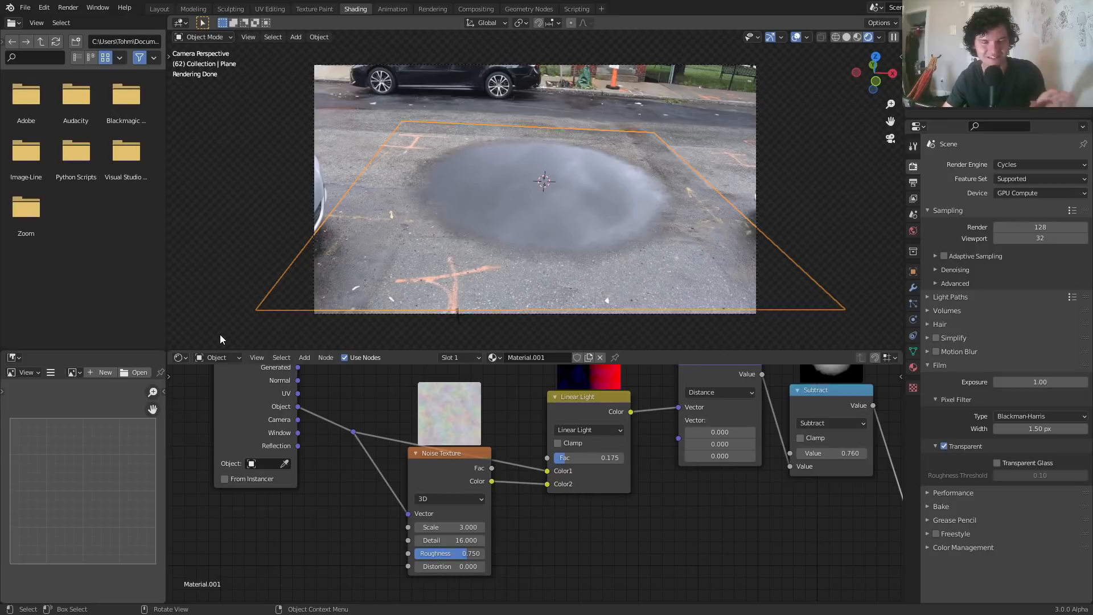
pyautogui.press('space')
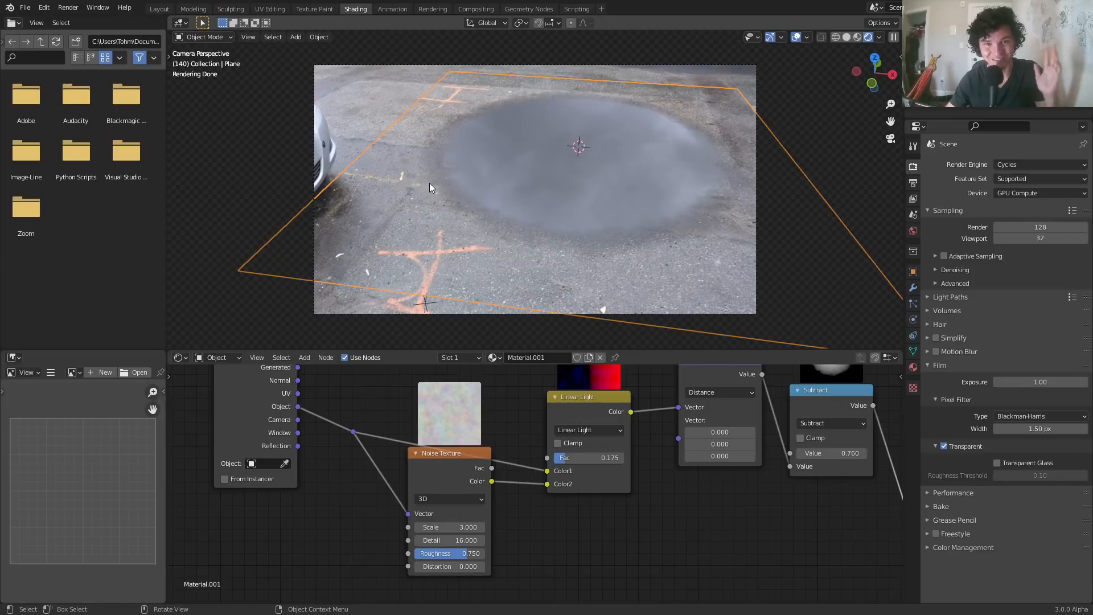
pyautogui.press('space')
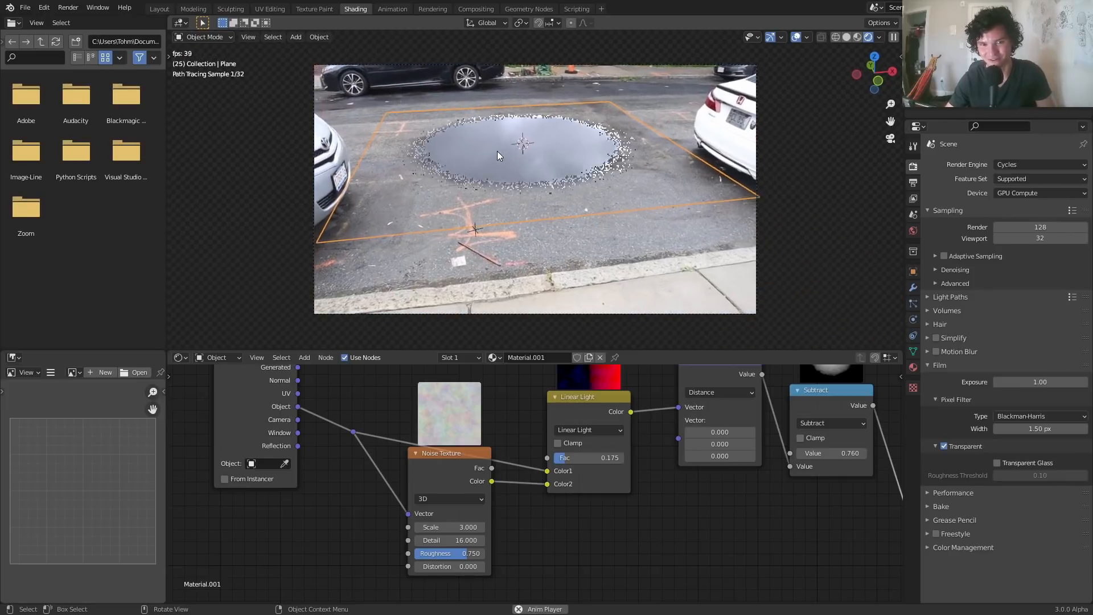
pyautogui.press('space')
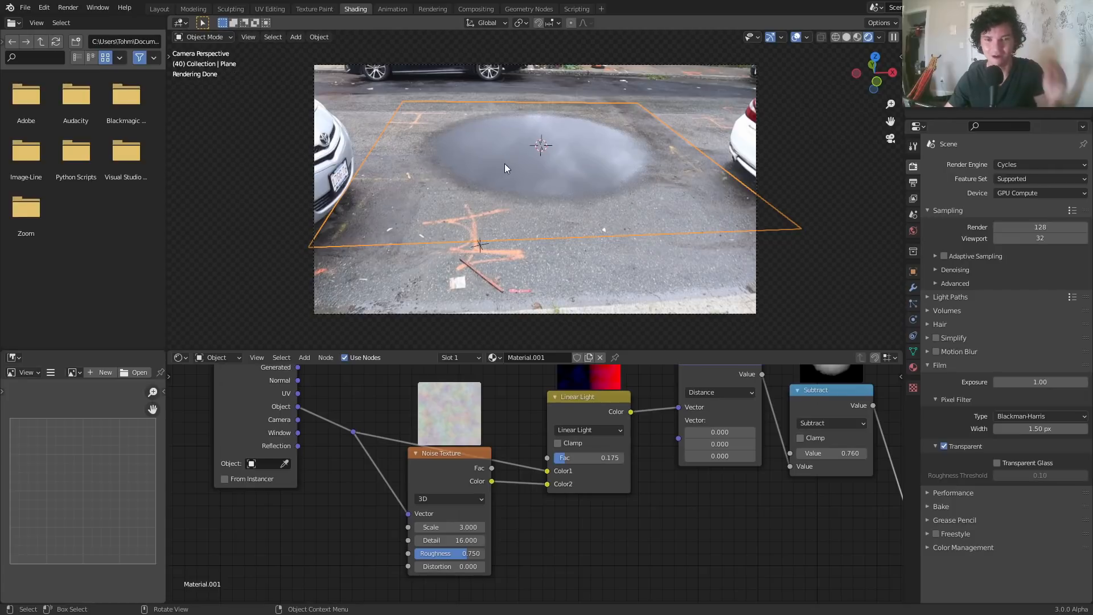
pyautogui.moveTo(691, 364); pyautogui.dragTo(304, 374, button='middle')
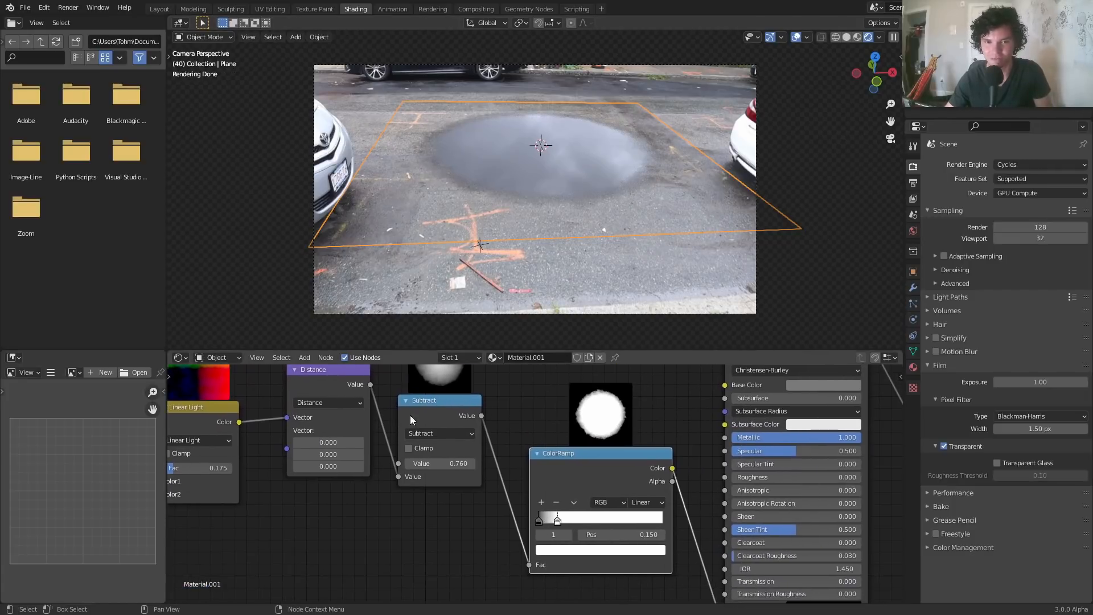
pyautogui.press('space')
pyautogui.press('space')
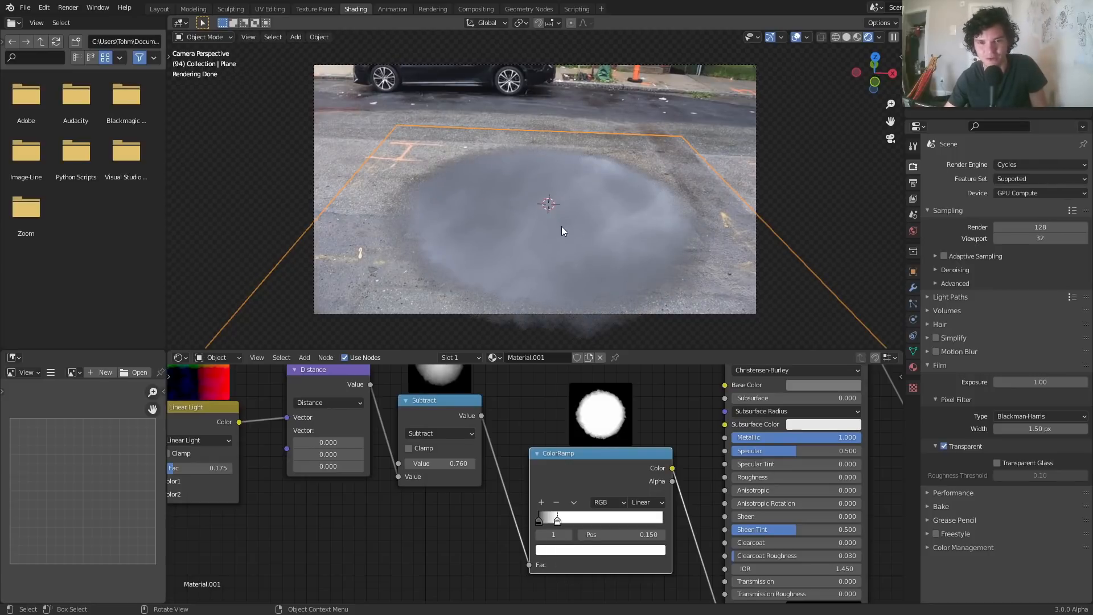
# Darken the ColorRamp's white stop to a value of 0.9 and check the puddle's slight transparency up close
pyautogui.moveTo(646, 504); pyautogui.dragTo(588, 506, button='middle')
pyautogui.scroll(4, 542, 499)
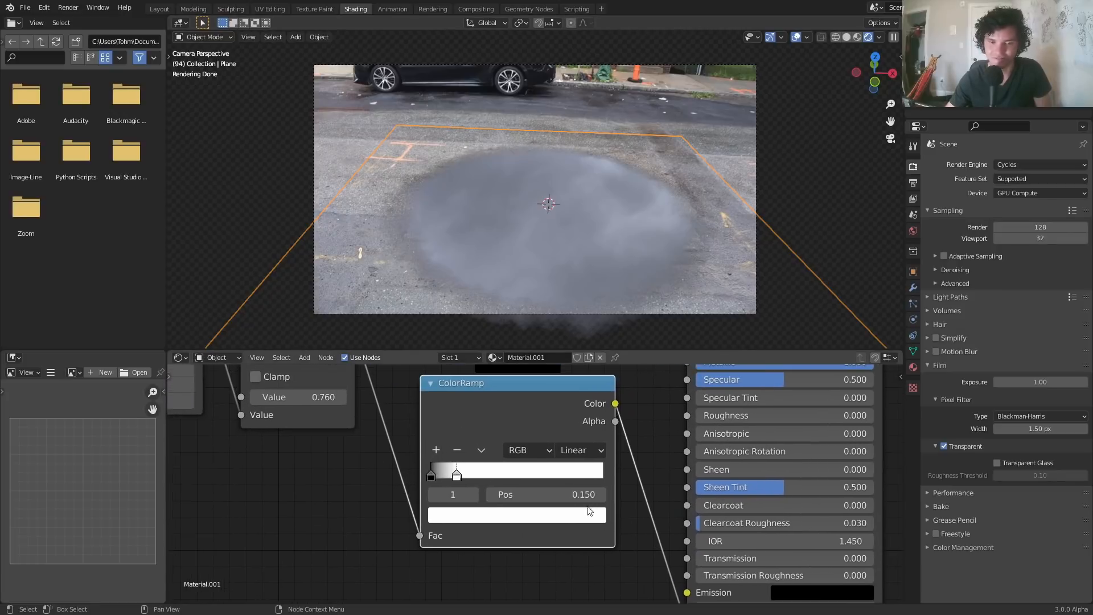
pyautogui.click(554, 520)
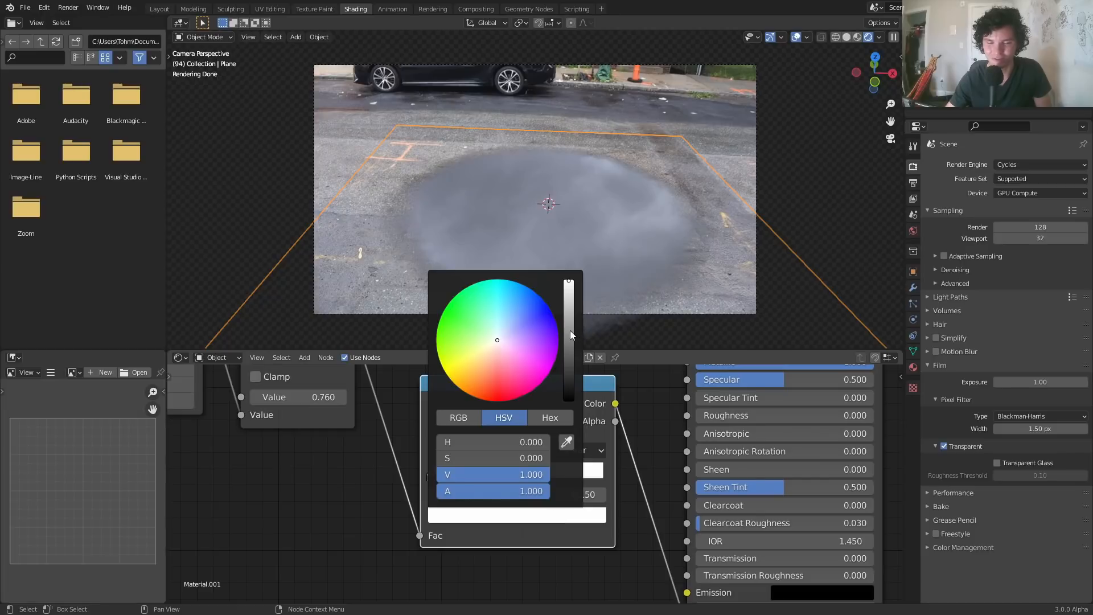
pyautogui.click(568, 313)
pyautogui.moveTo(569, 312); pyautogui.dragTo(569, 285)
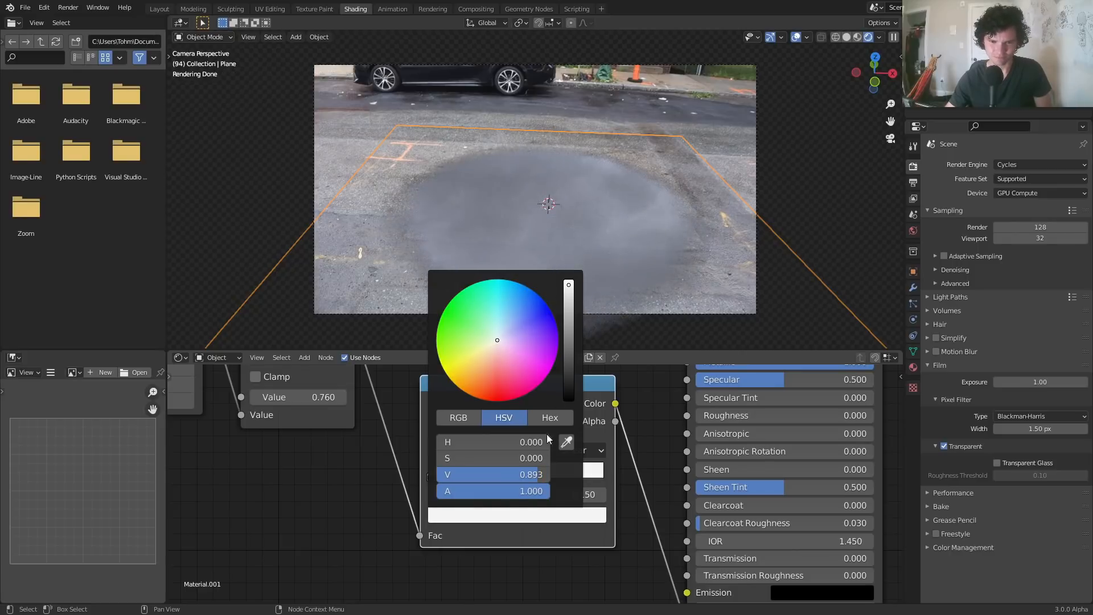
pyautogui.doubleClick(527, 478)
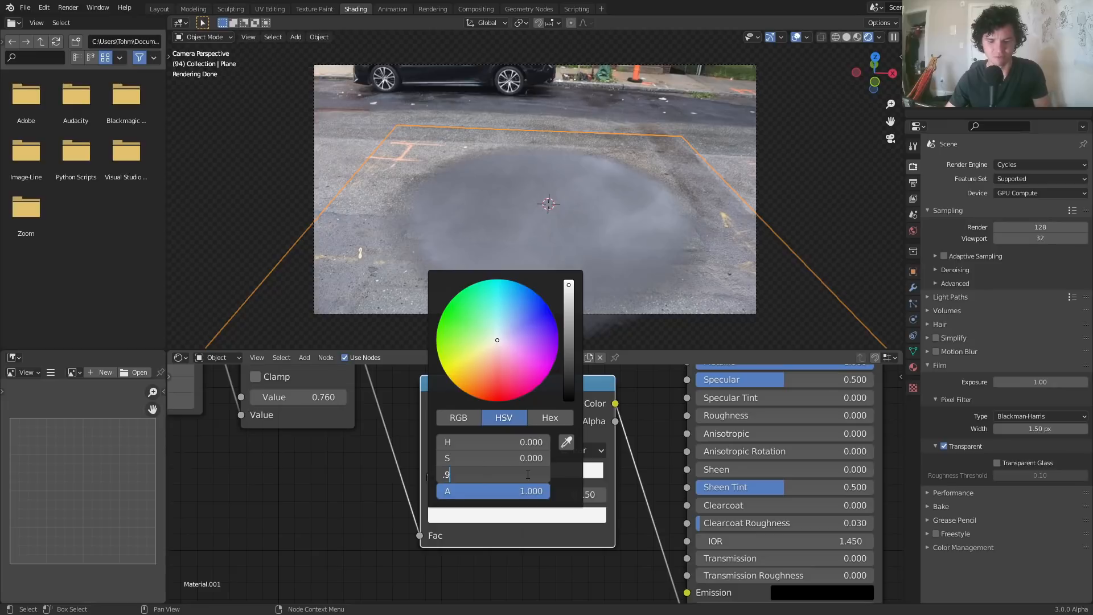
pyautogui.write('.9')
pyautogui.press('Return')
pyautogui.scroll(4, 561, 240)
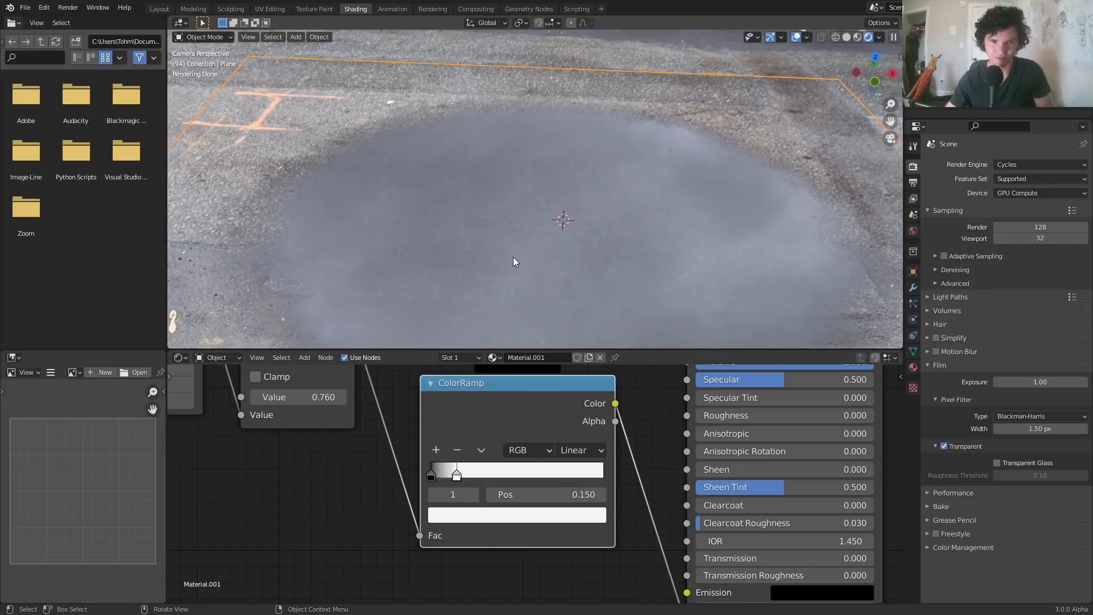
pyautogui.scroll(-4, 461, 217)
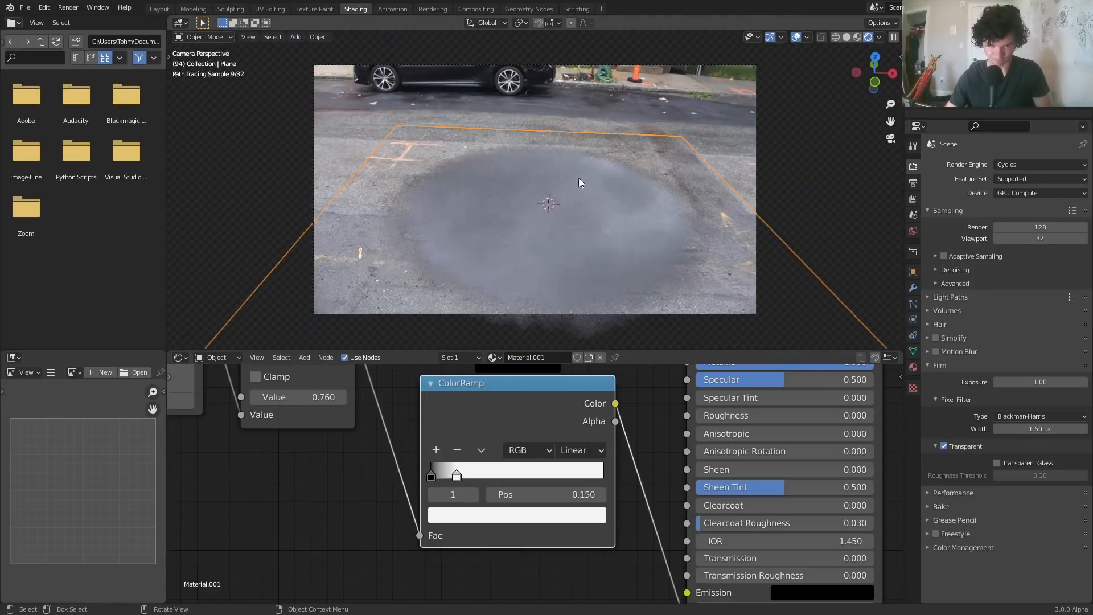
# Return to the first frame, add a Fresnel node to the puddle material and preview its output on the plane
pyautogui.hotkey('shift', 'Left')
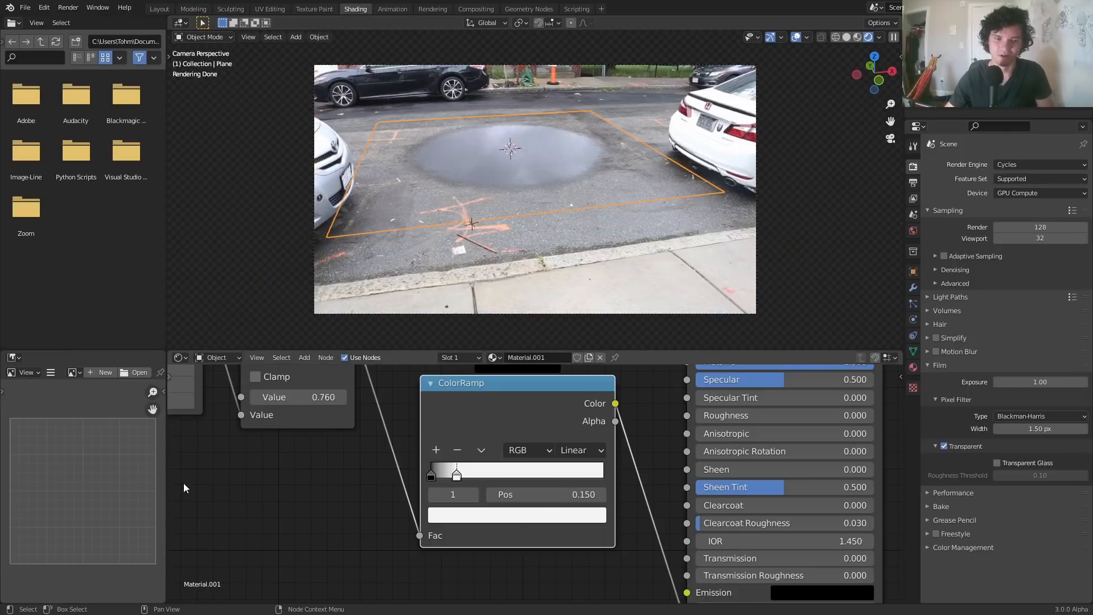
pyautogui.moveTo(251, 475); pyautogui.dragTo(418, 439, button='middle')
pyautogui.hotkey('shift', 'a')
pyautogui.write('fres')
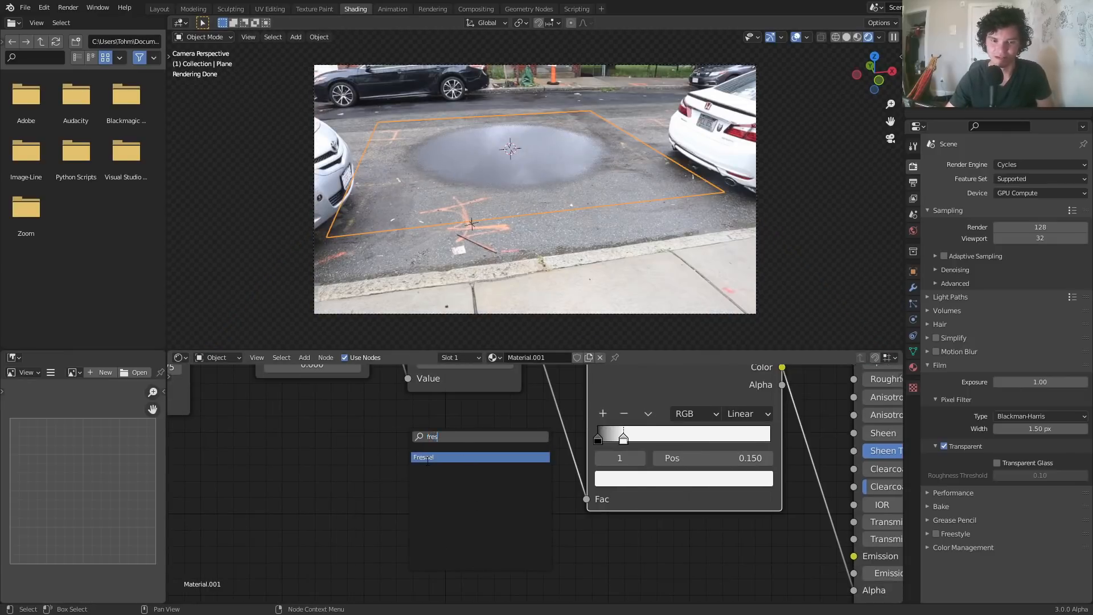
pyautogui.press('Return')
pyautogui.keyDown('ctrl'); pyautogui.keyDown('shift'); pyautogui.click(368, 477); pyautogui.keyUp('shift'); pyautogui.keyUp('ctrl')
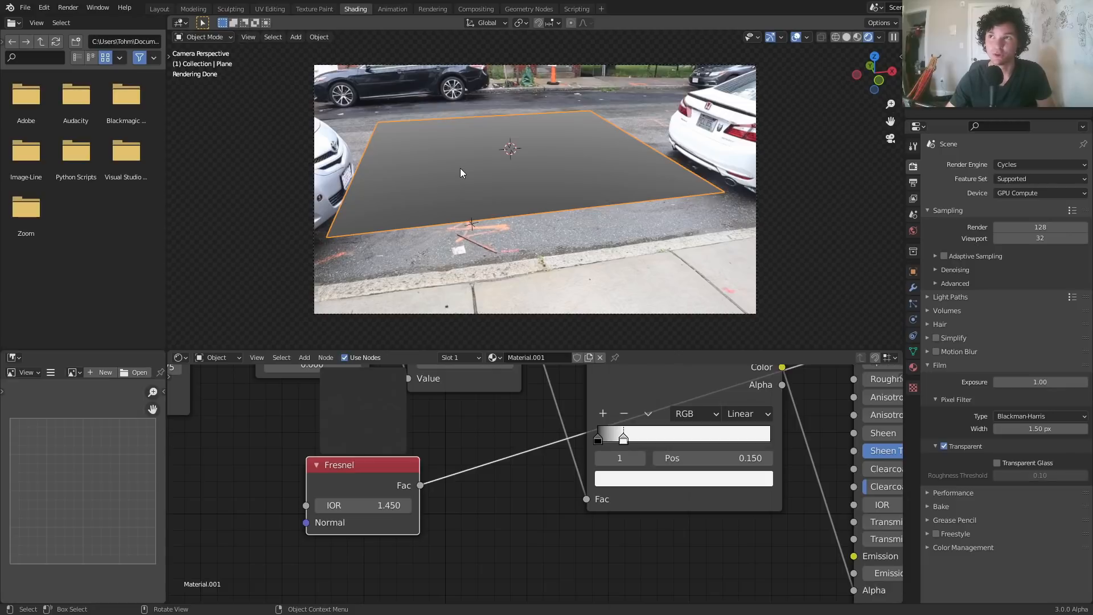
# Examine the Fresnel preview on the plane from a grazing angle and from above
pyautogui.press('KP_0')
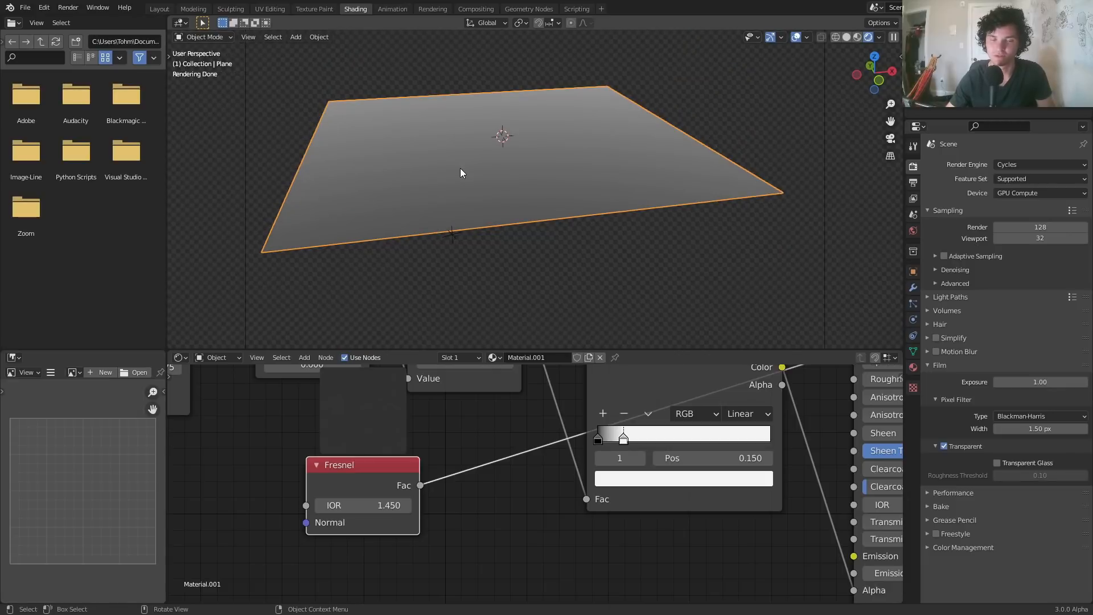
pyautogui.moveTo(466, 143); pyautogui.dragTo(461, 105, button='middle')
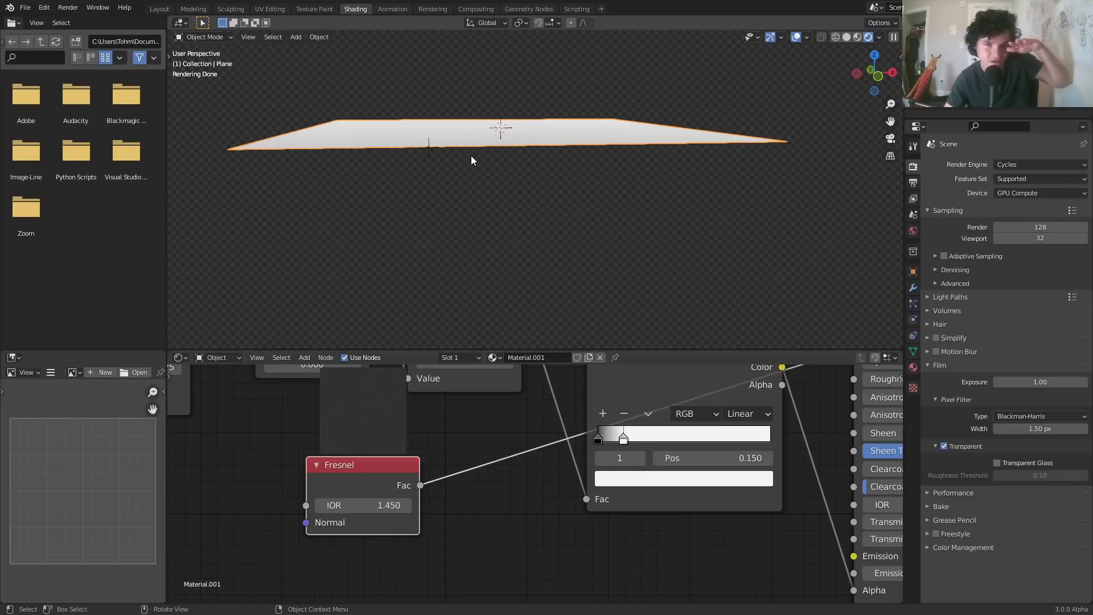
pyautogui.moveTo(470, 149); pyautogui.dragTo(470, 209, button='middle')
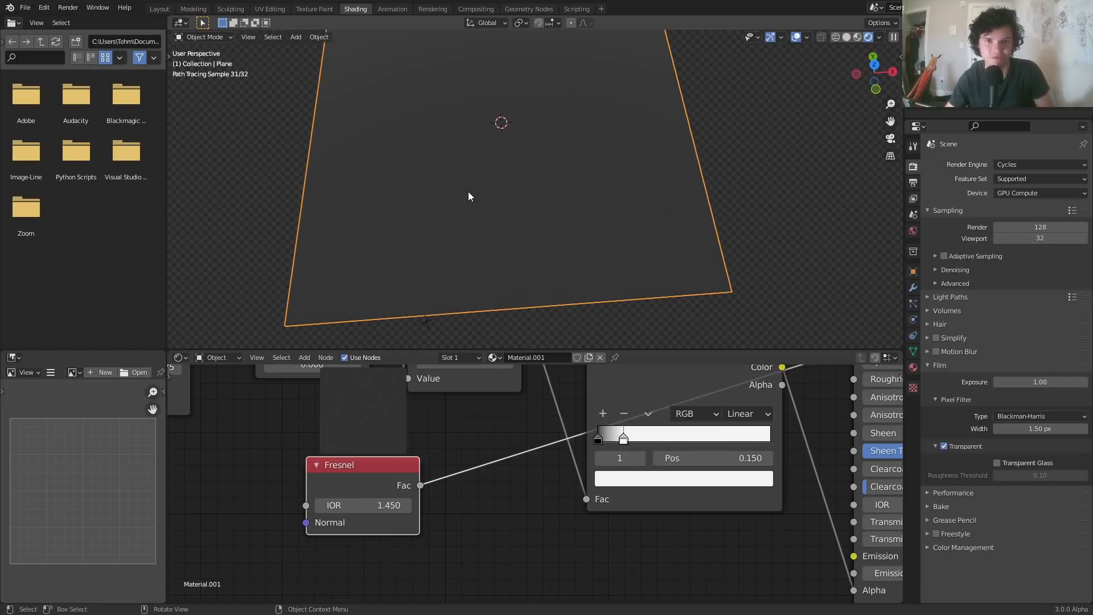
# Move the Fresnel node away from the mask nodes and reconnect the Principled BSDF to the Material Output
pyautogui.scroll(-2, 428, 479)
pyautogui.moveTo(428, 476); pyautogui.dragTo(325, 487)
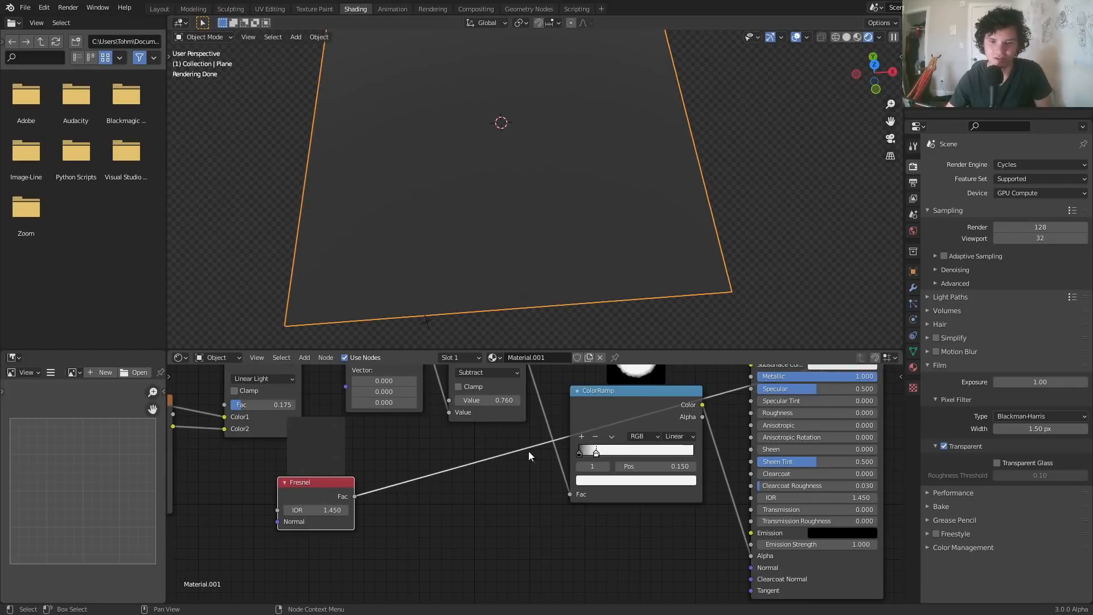
pyautogui.moveTo(772, 370); pyautogui.dragTo(651, 447, button='middle')
pyautogui.moveTo(695, 379); pyautogui.dragTo(658, 444, button='middle')
pyautogui.keyDown('ctrl'); pyautogui.keyDown('shift'); pyautogui.click(657, 436); pyautogui.keyUp('shift'); pyautogui.keyUp('ctrl')
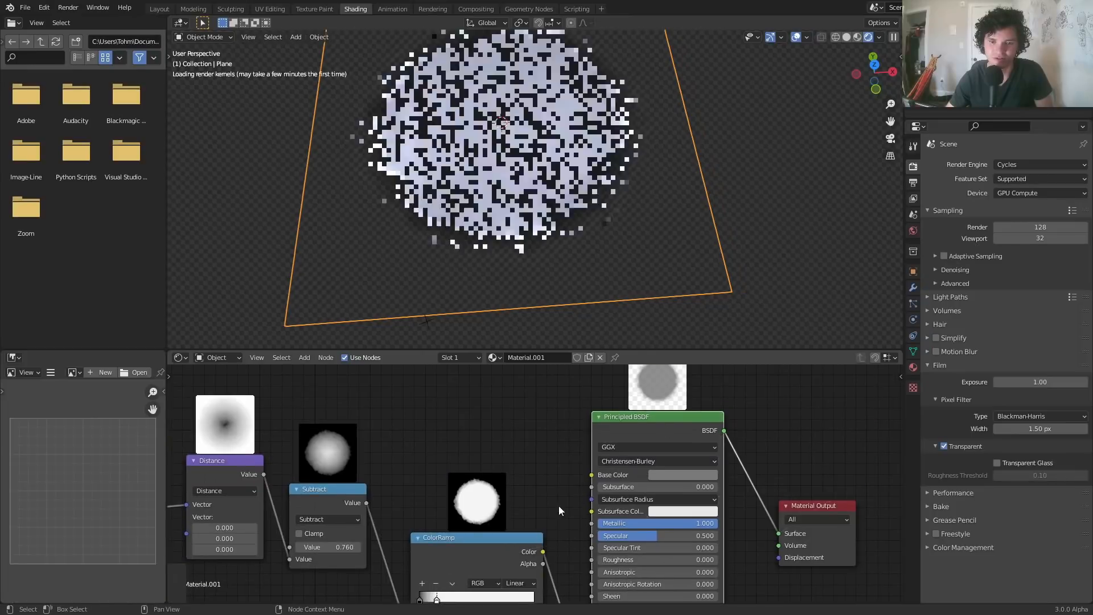
# Move the mask and Fresnel nodes away from the Principled BSDF to make room after the ColorRamp
pyautogui.moveTo(422, 537); pyautogui.dragTo(576, 443, button='middle')
pyautogui.scroll(-5, 576, 443)
pyautogui.moveTo(238, 557); pyautogui.dragTo(603, 412)
pyautogui.press('g')
pyautogui.click(557, 429)
pyautogui.scroll(6, 535, 480)
pyautogui.moveTo(614, 466); pyautogui.dragTo(564, 451, button='middle')
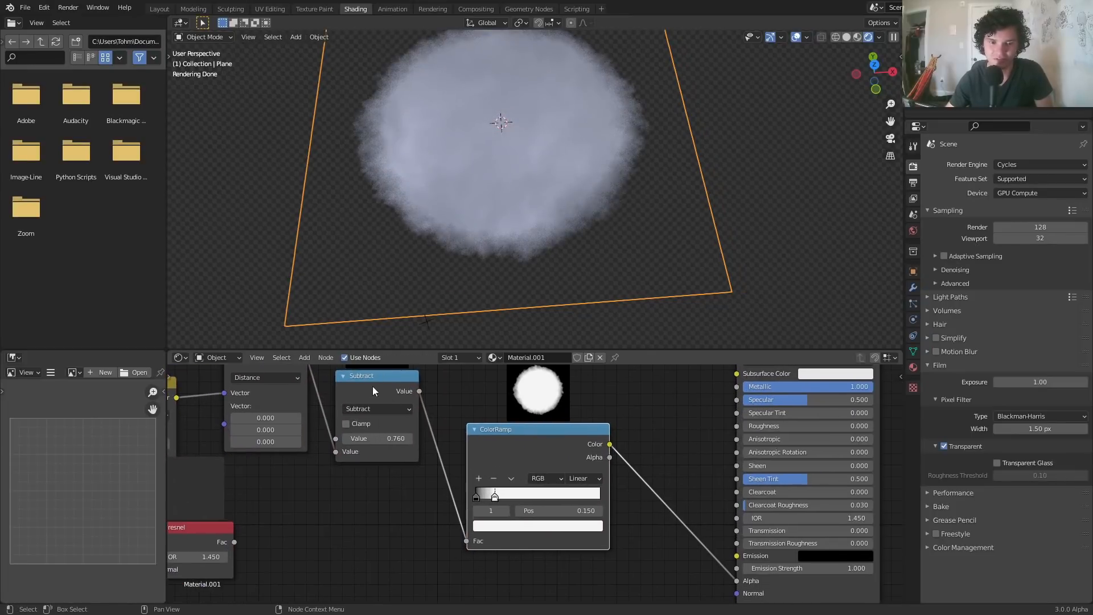
# Duplicate the Subtract node, insert the copy between the ColorRamp and the BSDF's Alpha, and set it to Multiply
pyautogui.click(374, 388)
pyautogui.hotkey('shift', 'd')
pyautogui.click(695, 495)
pyautogui.click(676, 518)
pyautogui.click(676, 518)
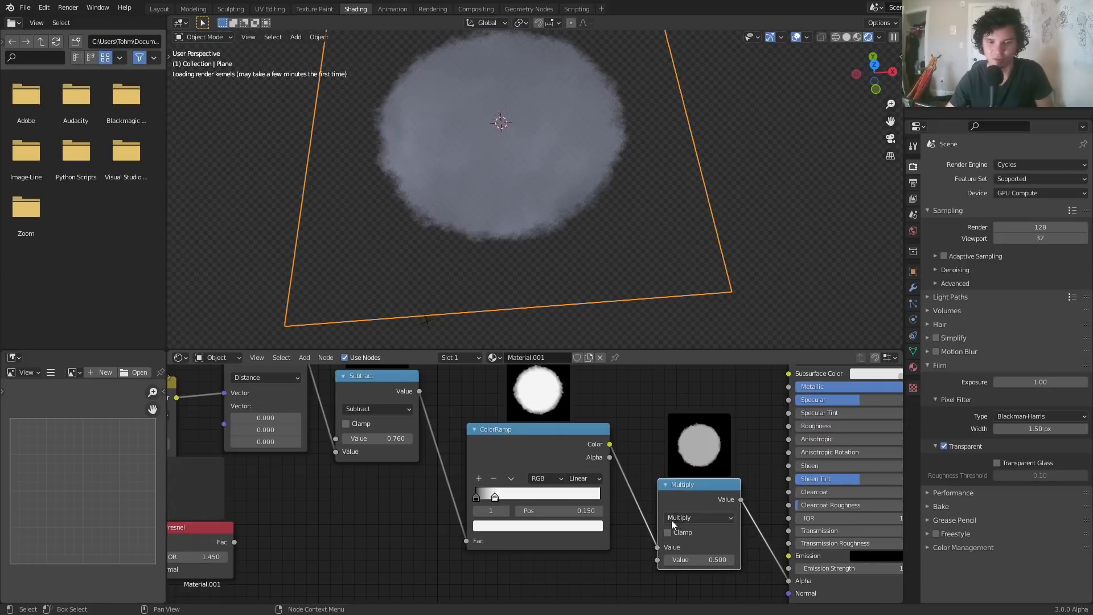
# Connect the Fresnel's Fac to the Multiply node's second value and check the puddle from a low angle and the camera
pyautogui.moveTo(234, 543); pyautogui.dragTo(657, 560)
pyautogui.moveTo(500, 152); pyautogui.dragTo(519, 75, button='middle')
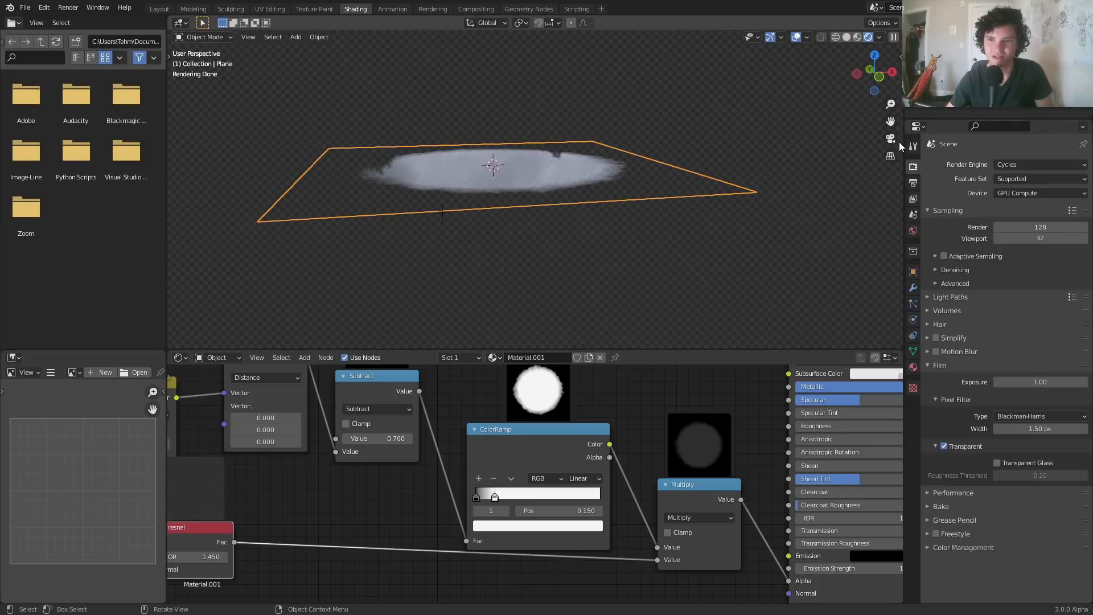
pyautogui.click(892, 139)
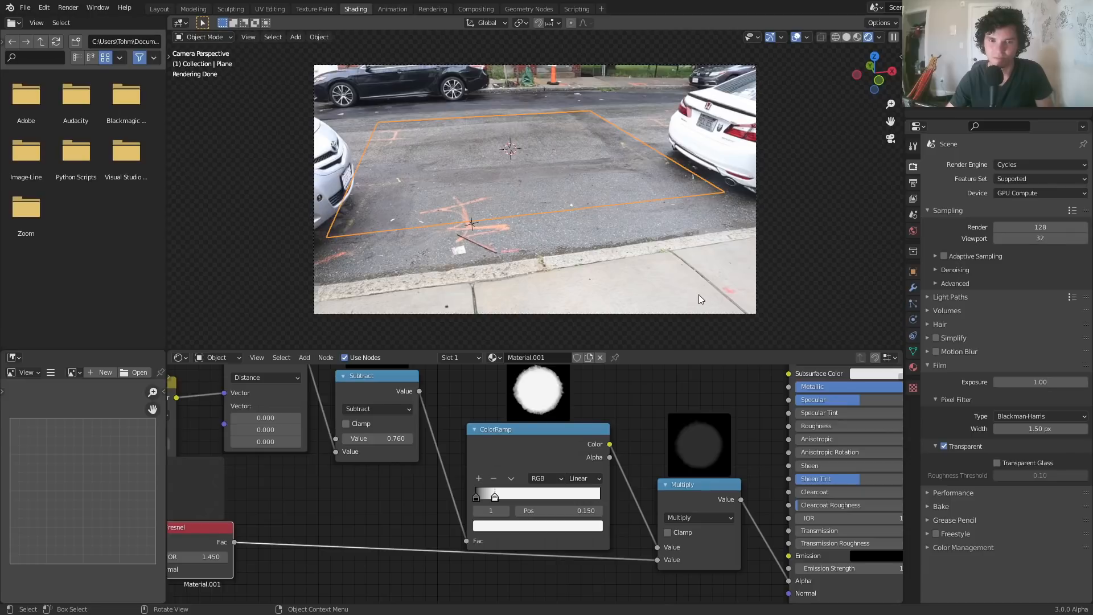
# Duplicate the Subtract node, insert the copy after the Fresnel node, and set its operation to Multiply
pyautogui.moveTo(331, 490); pyautogui.dragTo(479, 511, button='middle')
pyautogui.click(507, 405)
pyautogui.hotkey('shift', 'd')
pyautogui.click(465, 534)
pyautogui.moveTo(461, 559); pyautogui.dragTo(490, 492, button='middle')
pyautogui.click(493, 491)
pyautogui.press('m')
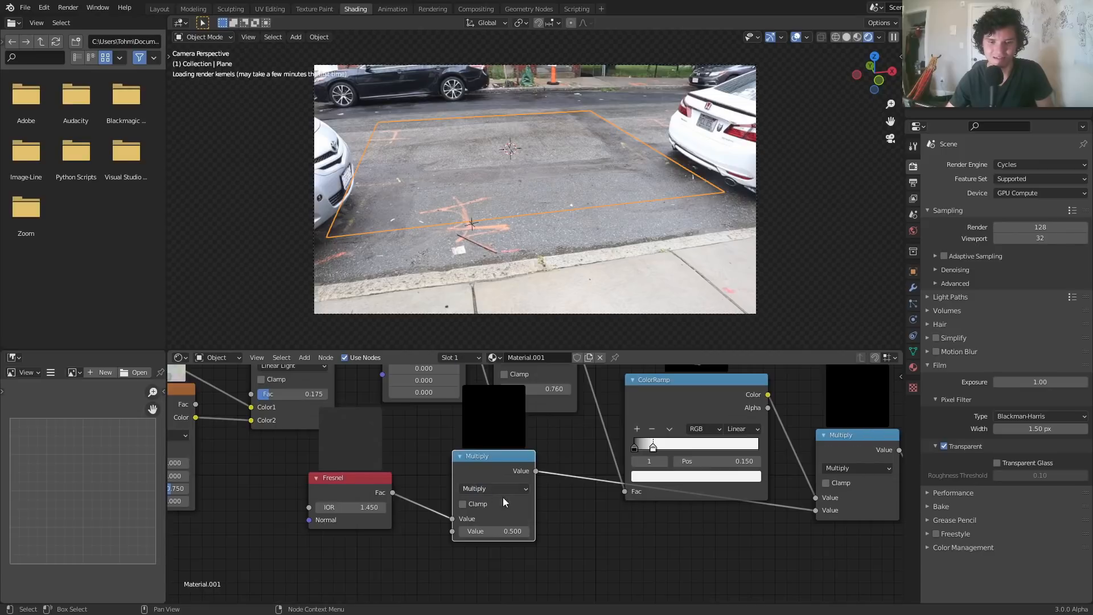
# Preview the Fresnel's Multiply output on the plane, undo the trial value change, and return the Principled BSDF to the Material Output
pyautogui.keyDown('ctrl'); pyautogui.keyDown('shift'); pyautogui.click(510, 467); pyautogui.keyUp('shift'); pyautogui.keyUp('ctrl')
pyautogui.moveTo(504, 531); pyautogui.dragTo(542, 534)
pyautogui.hotkey('ctrl', 'z')
pyautogui.moveTo(650, 545); pyautogui.dragTo(313, 592, button='middle')
pyautogui.moveTo(654, 473); pyautogui.dragTo(600, 599, button='middle')
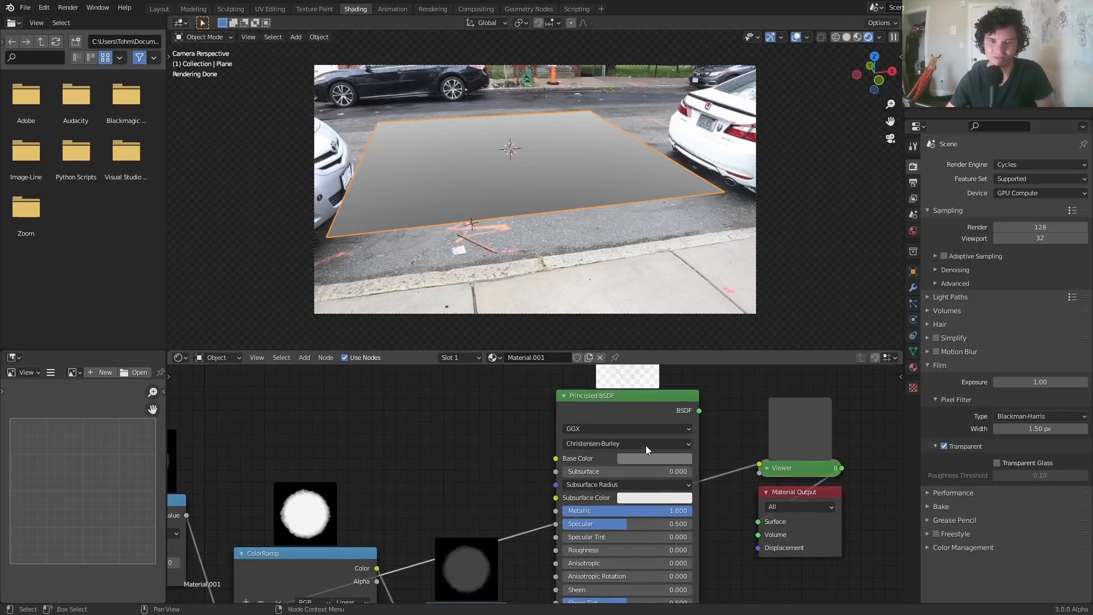
pyautogui.keyDown('ctrl'); pyautogui.keyDown('shift'); pyautogui.click(596, 402); pyautogui.keyUp('shift'); pyautogui.keyUp('ctrl')
# Enable Clamp on the Fresnel's Multiply node, set its second value to 4, and play the footage to check the puddle
pyautogui.moveTo(392, 515); pyautogui.dragTo(662, 356, button='middle')
pyautogui.click(390, 546)
pyautogui.write('2.0')
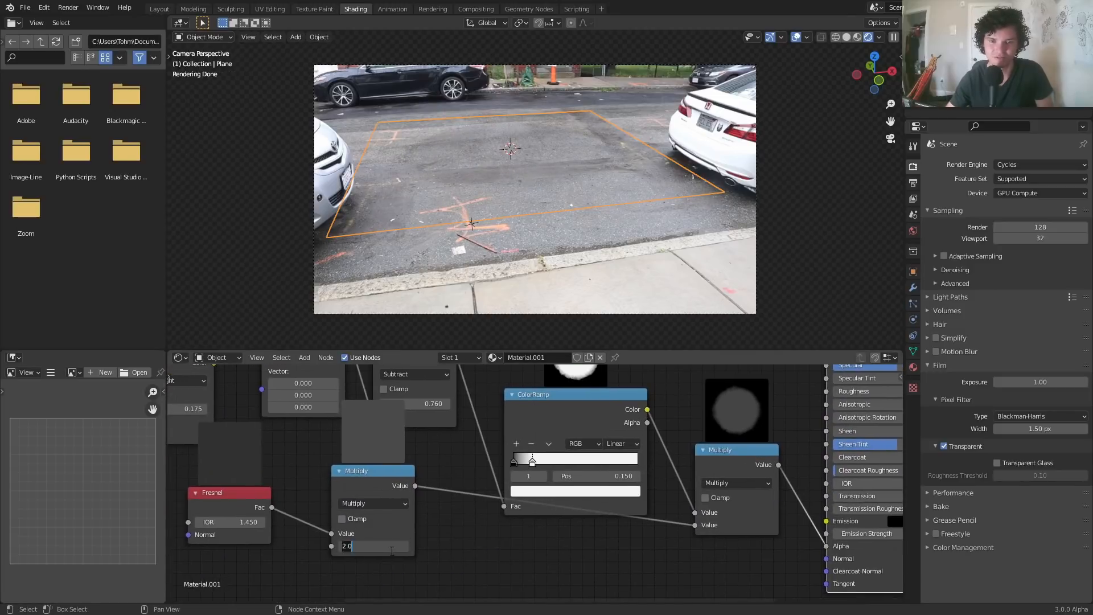
pyautogui.press('Return')
pyautogui.click(342, 519)
pyautogui.click(370, 547)
pyautogui.write('4')
pyautogui.press('Return')
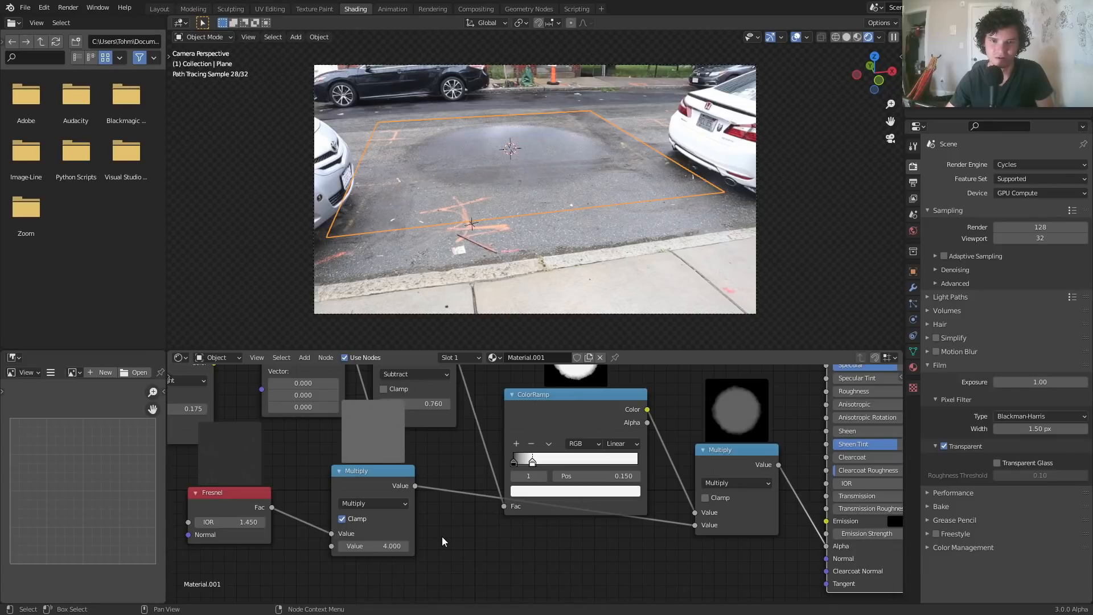
pyautogui.press('space')
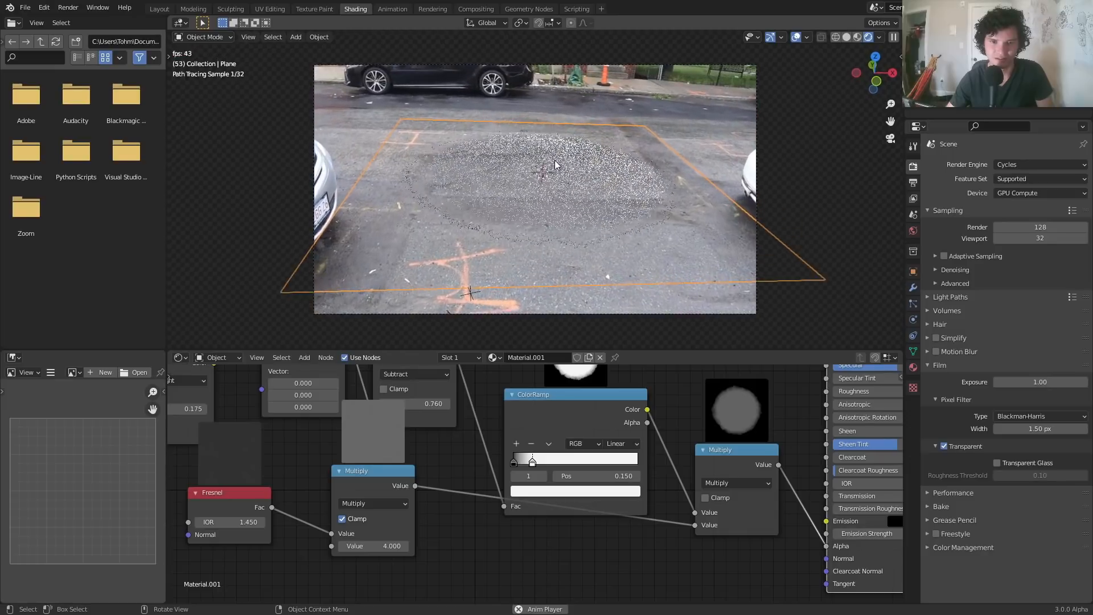
pyautogui.press('space')
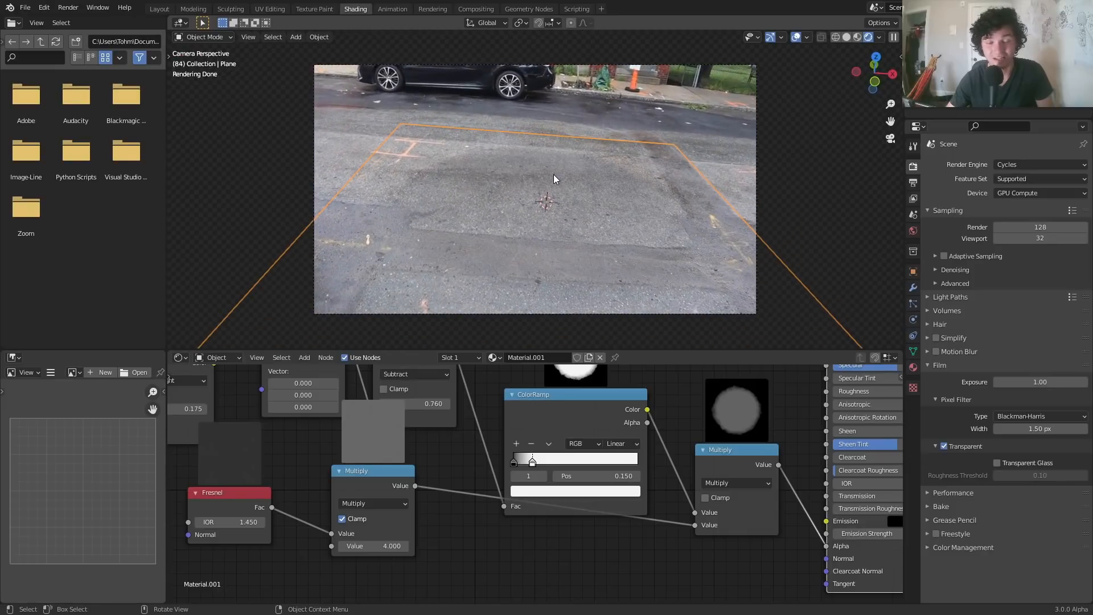
# Make room after the Fresnel node, insert a duplicate of its Multiply node there, and set the copy to Add
pyautogui.moveTo(218, 505); pyautogui.dragTo(486, 478, button='middle')
pyautogui.moveTo(486, 477); pyautogui.dragTo(402, 482)
pyautogui.moveTo(620, 460); pyautogui.dragTo(661, 490)
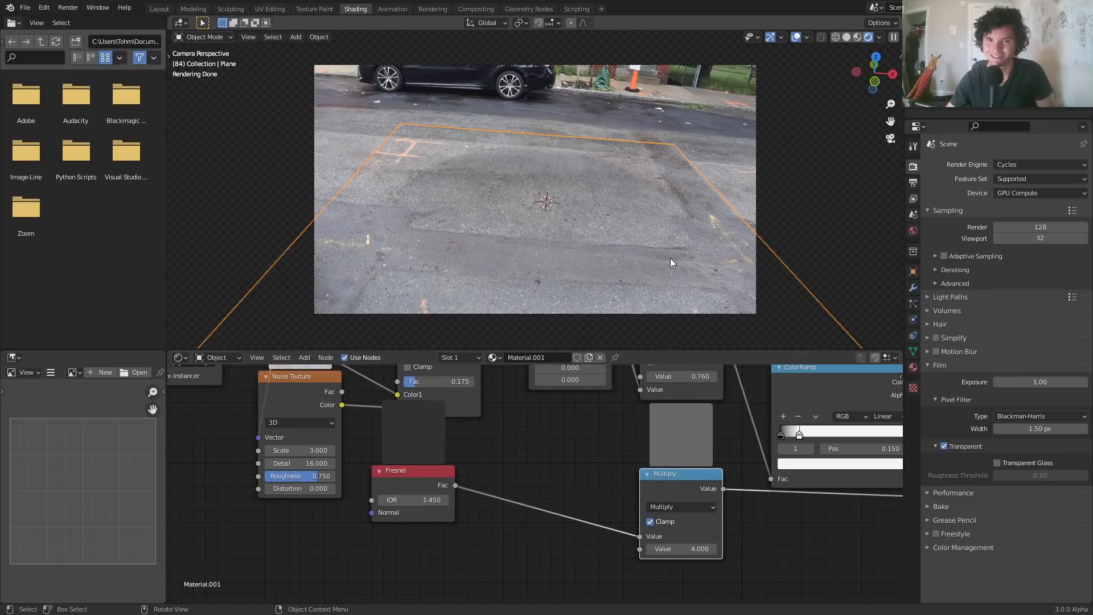
pyautogui.scroll(2, 593, 454)
pyautogui.scroll(2, 571, 506)
pyautogui.hotkey('shift', 'd')
pyautogui.click(367, 447)
pyautogui.click(392, 489)
pyautogui.press('a')
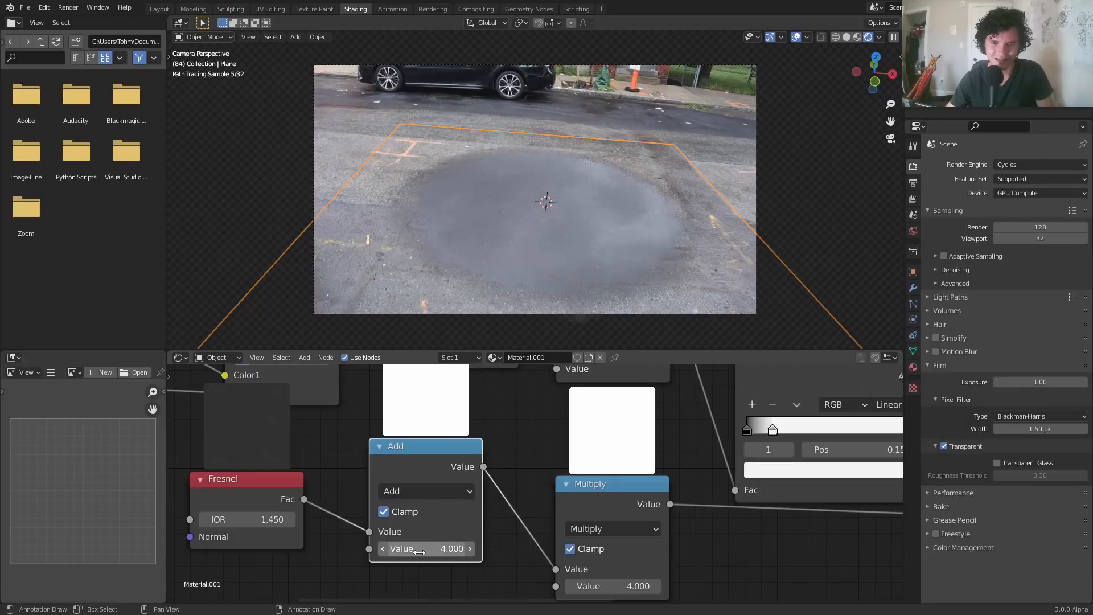
# Disable Clamp on the Add node and try added values of 0 and 0.2
pyautogui.click(384, 512)
pyautogui.click(421, 550)
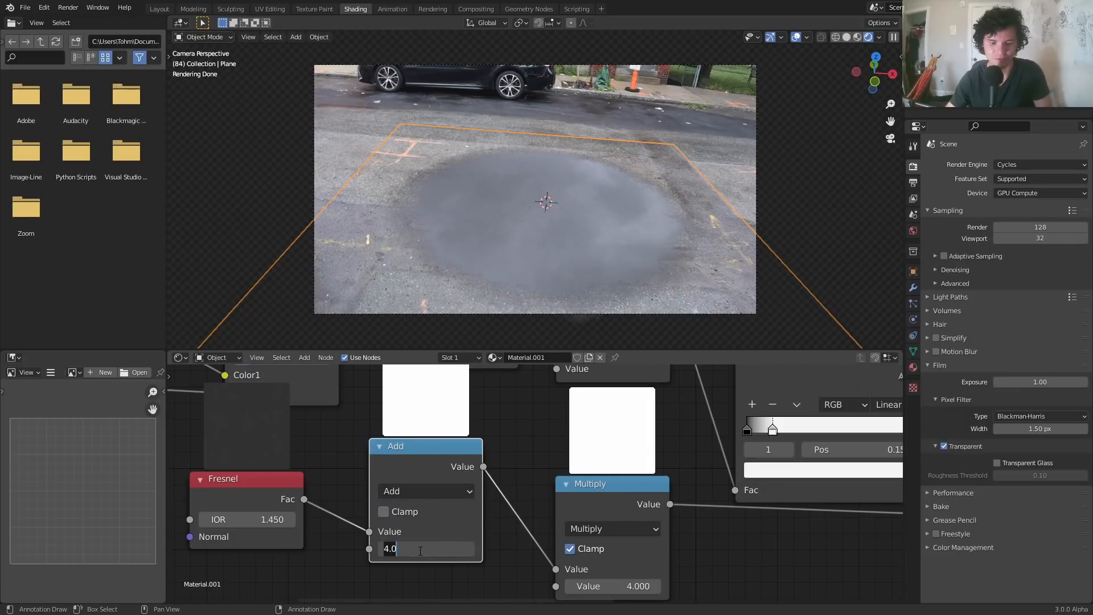
pyautogui.write('0')
pyautogui.press('Return')
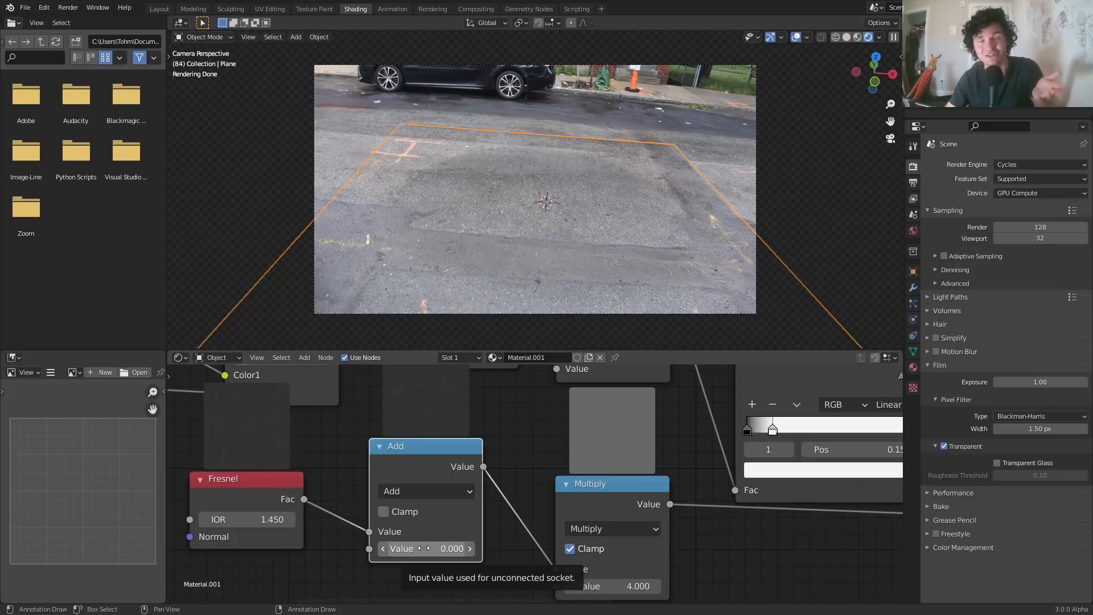
pyautogui.click(425, 549)
pyautogui.write('0.2')
pyautogui.press('Return')
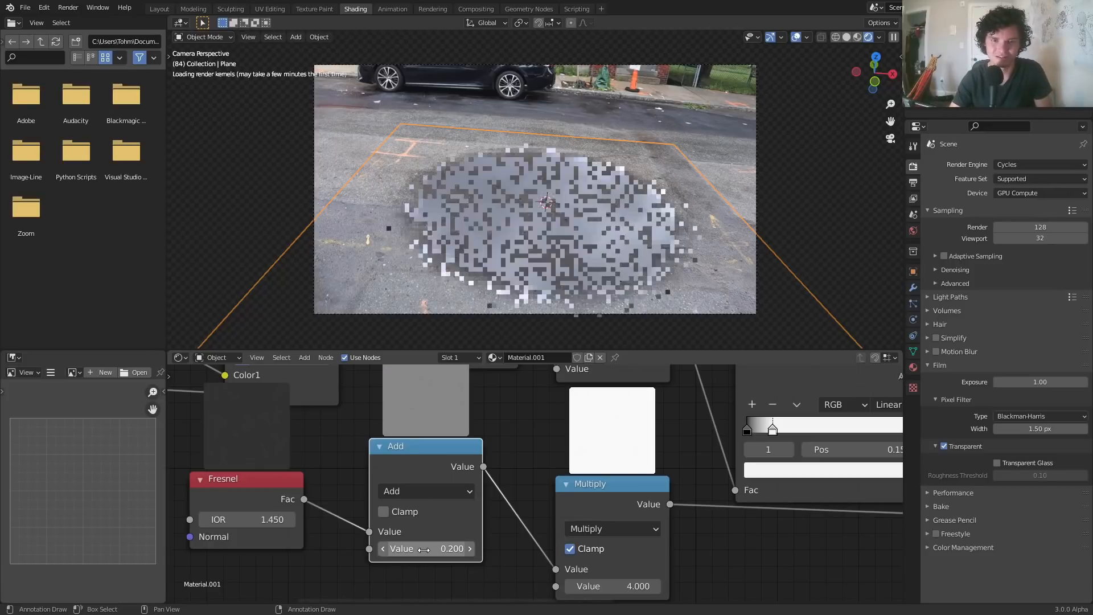
# Set the Add node's value to 0.15 and play the footage to check the puddle's opacity
pyautogui.click(424, 549)
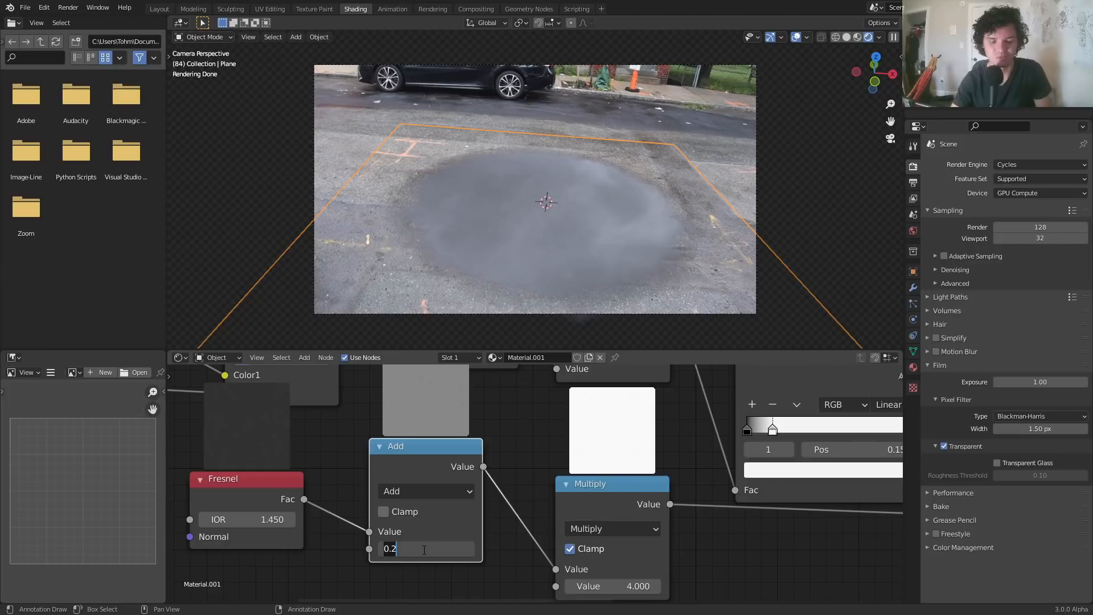
pyautogui.press('Return')
pyautogui.press('space')
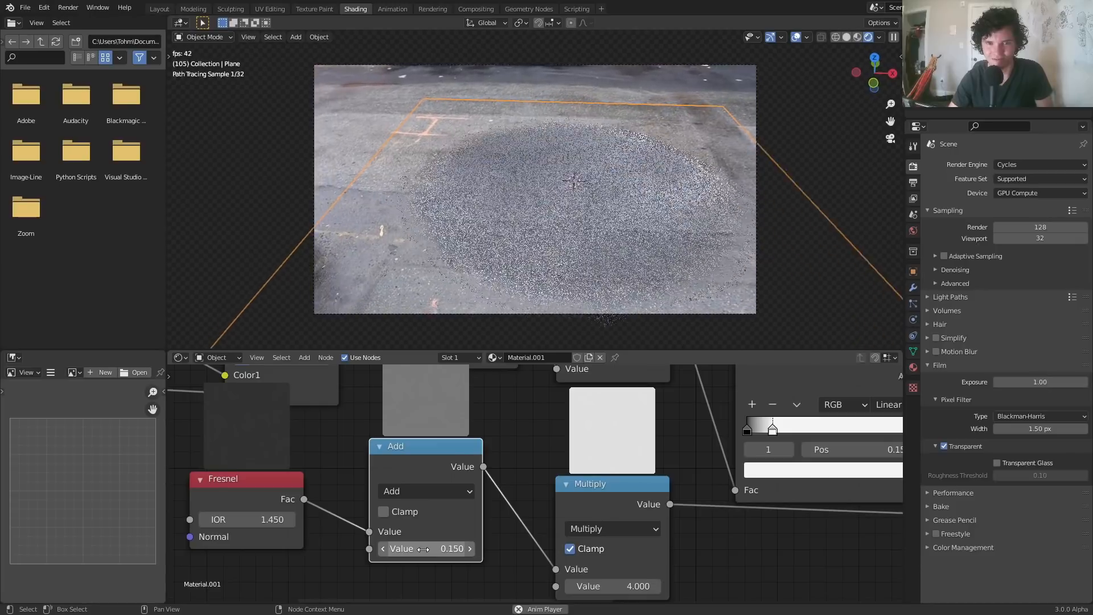
pyautogui.press('space')
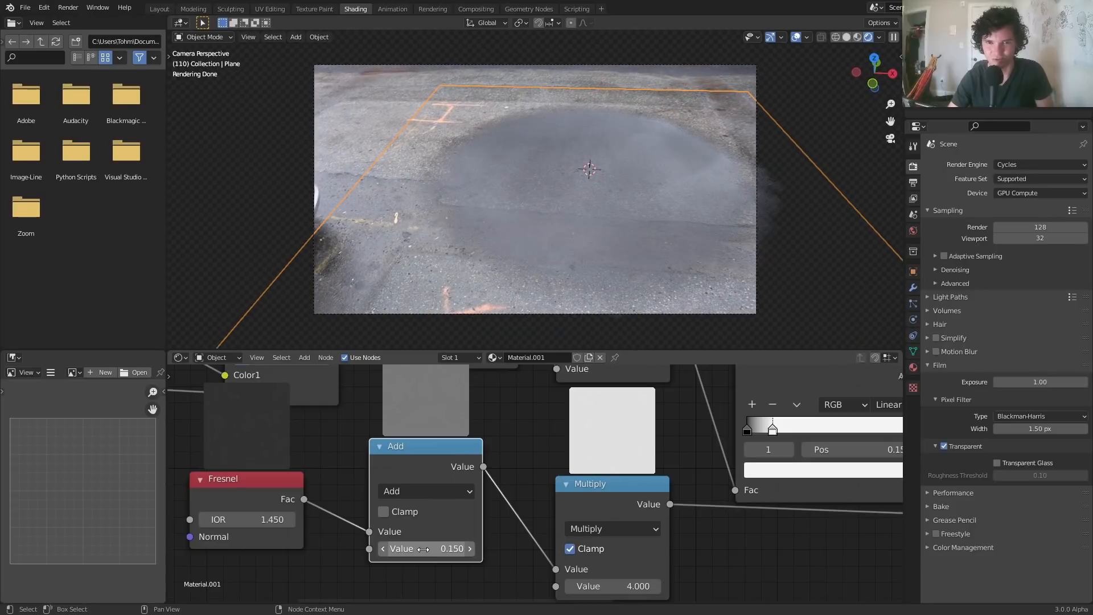
# Darken the Principled BSDF's Base Color to a brightness value of 0.085
pyautogui.moveTo(877, 383); pyautogui.dragTo(459, 499, button='middle')
pyautogui.scroll(-6, 459, 498)
pyautogui.scroll(2, 686, 438)
pyautogui.moveTo(660, 401); pyautogui.dragTo(636, 439, button='middle')
pyautogui.click(639, 434)
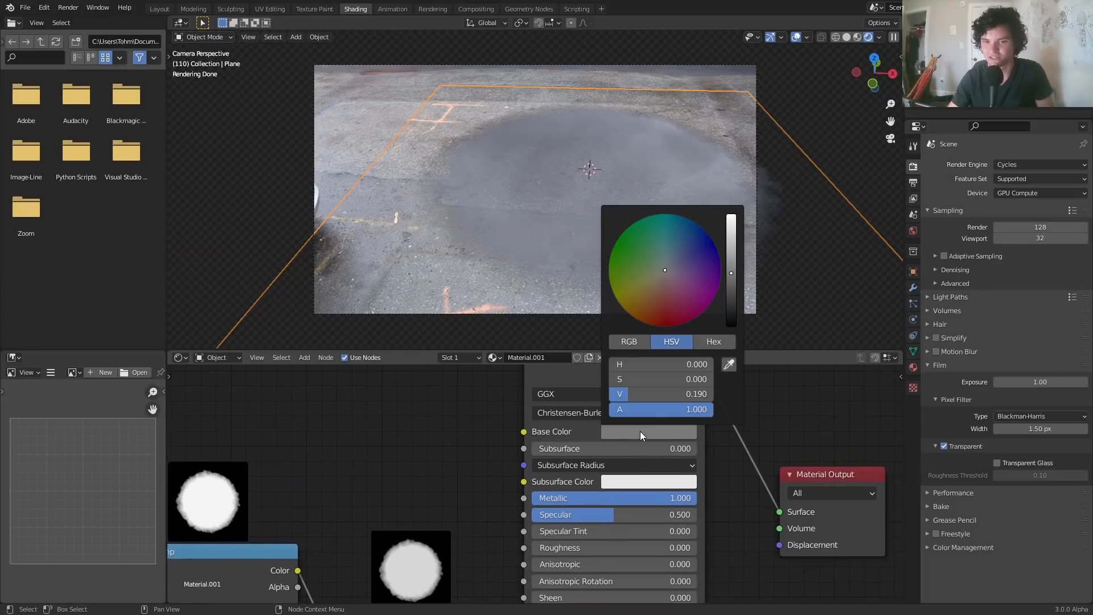
pyautogui.click(735, 289)
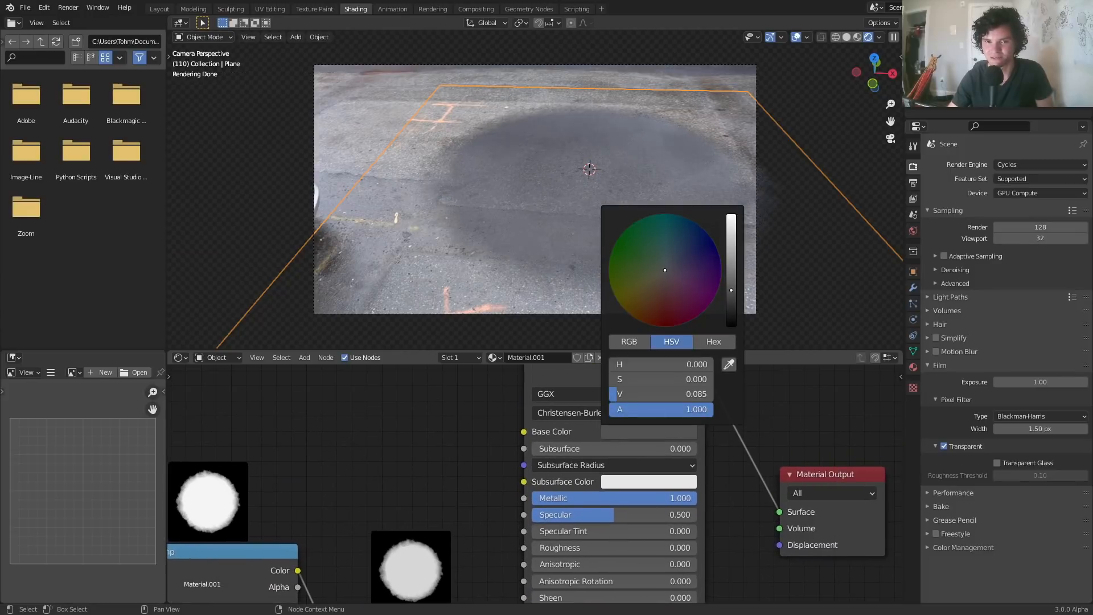
pyautogui.scroll(-2, 470, 460)
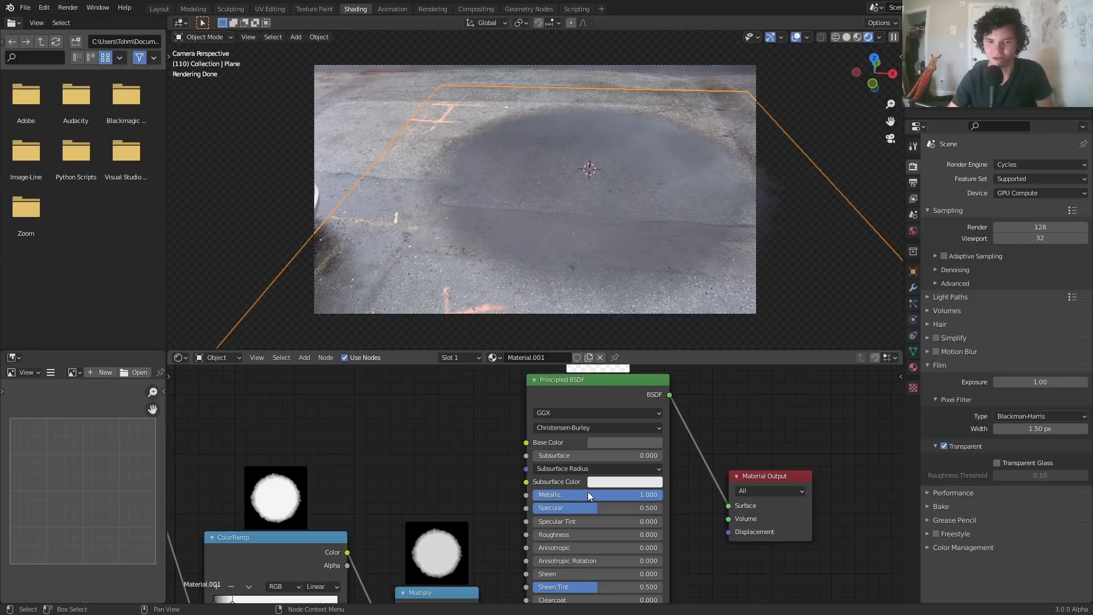
# Set the Principled BSDF's Metallic to 0 and replay the footage from the first frame
pyautogui.moveTo(588, 491); pyautogui.dragTo(538, 493)
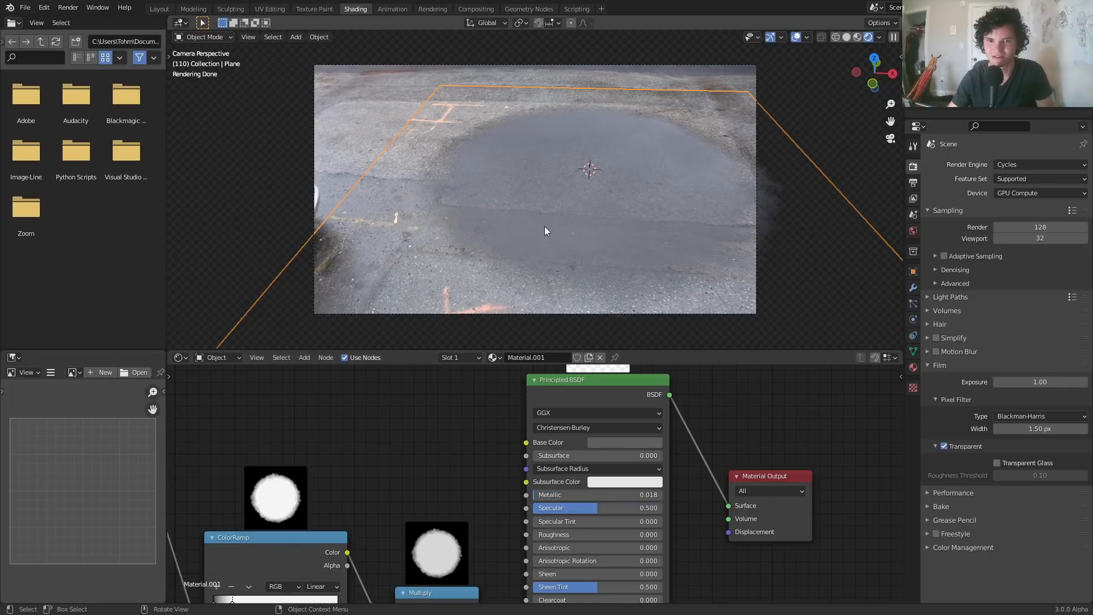
pyautogui.hotkey('shift', 'Left')
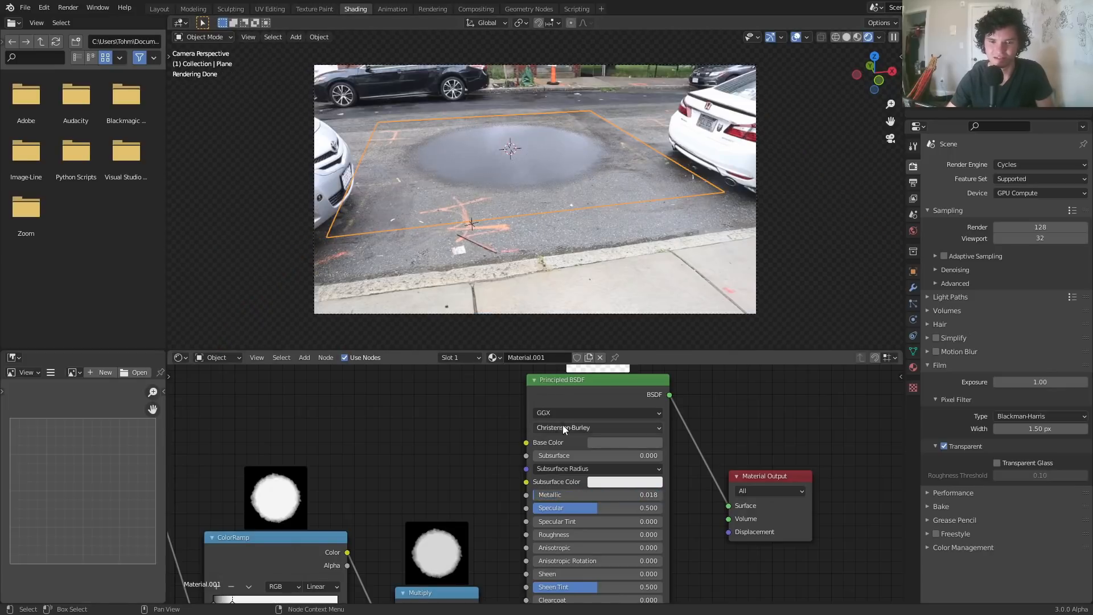
pyautogui.moveTo(545, 489)
pyautogui.mouseDown()
pyautogui.moveTo(529, 491)
pyautogui.moveTo(663, 495)
pyautogui.moveTo(533, 495)
pyautogui.mouseUp()
pyautogui.press('space')
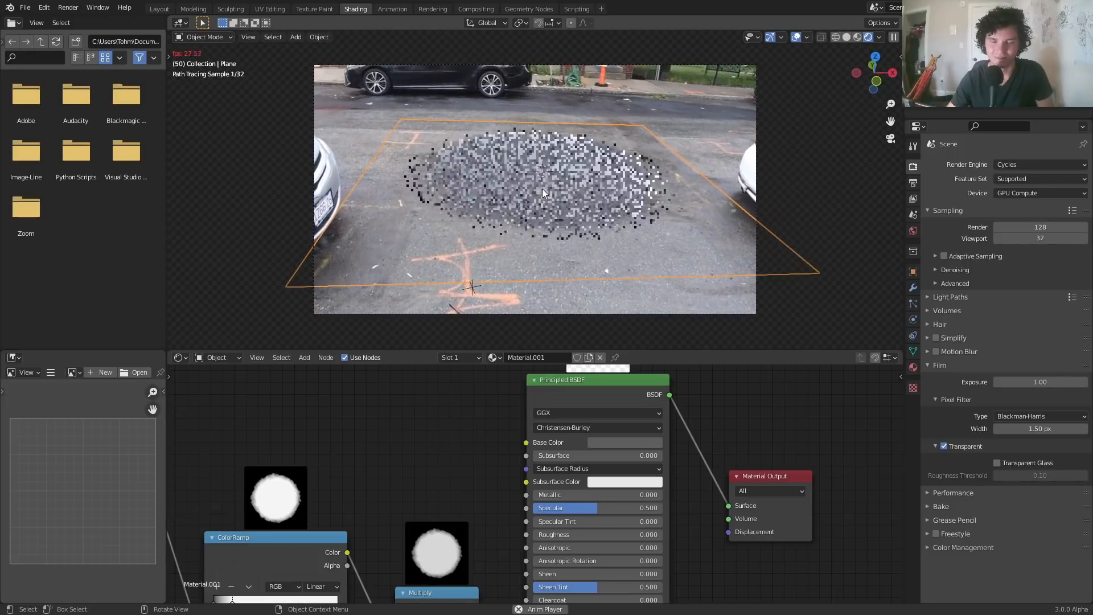
pyautogui.press('space')
# Try adjusting the Subtract value and the Noise Texture's Scale, and undo the changes
pyautogui.moveTo(395, 510); pyautogui.dragTo(762, 448, button='middle')
pyautogui.moveTo(477, 472); pyautogui.dragTo(556, 446, button='middle')
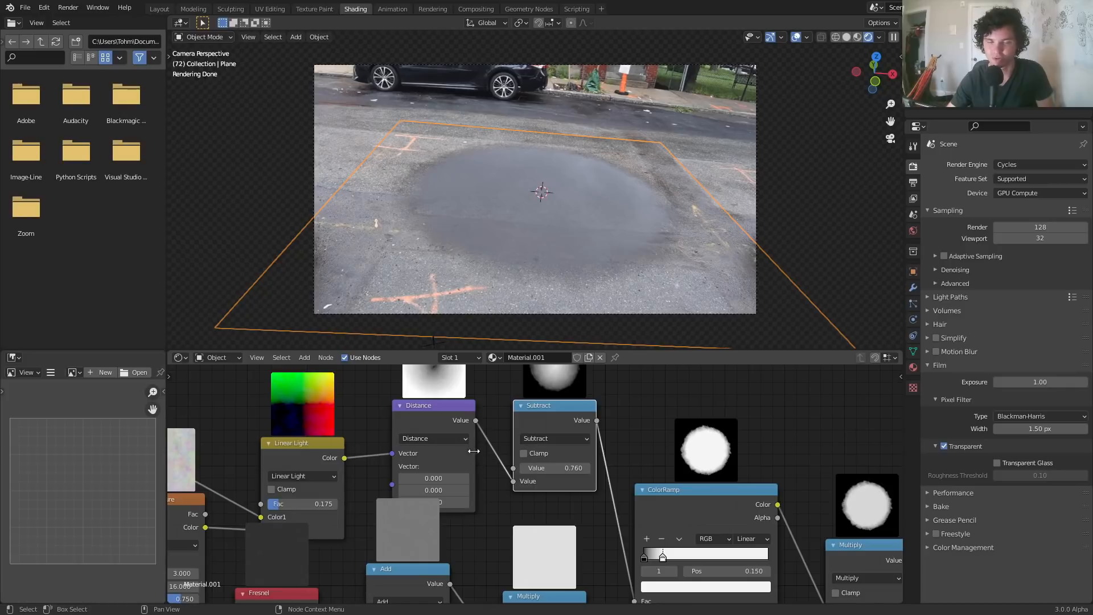
pyautogui.moveTo(556, 468); pyautogui.dragTo(579, 468)
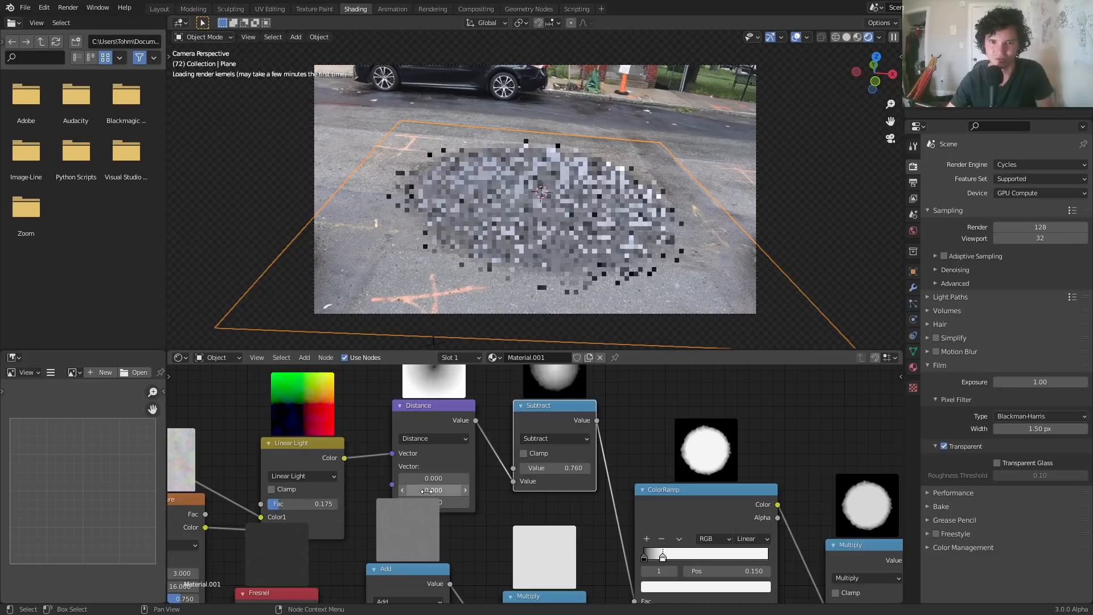
pyautogui.moveTo(578, 468); pyautogui.dragTo(771, 385, button='middle')
pyautogui.moveTo(358, 490); pyautogui.dragTo(359, 491)
pyautogui.hotkey('ctrl', 'z')
# Raise the Linear Light node's Fac to 0.775 while previewing the Subtract mask, and return the Principled BSDF to the Material Output
pyautogui.moveTo(497, 422); pyautogui.dragTo(521, 421)
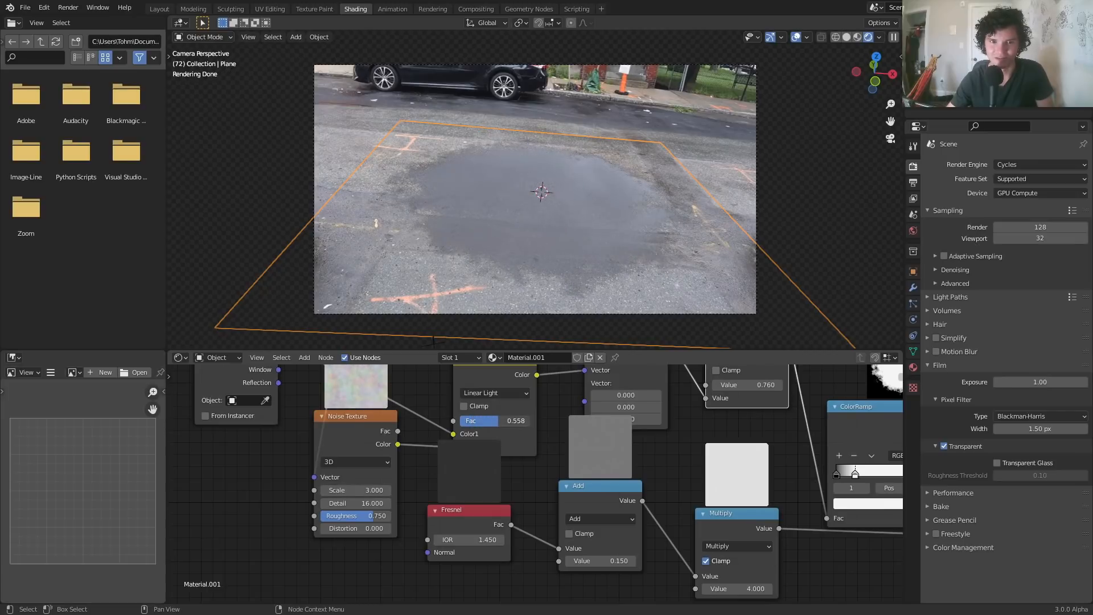
pyautogui.moveTo(515, 405); pyautogui.dragTo(351, 484, button='middle')
pyautogui.keyDown('ctrl'); pyautogui.keyDown('shift'); pyautogui.click(592, 411); pyautogui.keyUp('shift'); pyautogui.keyUp('ctrl')
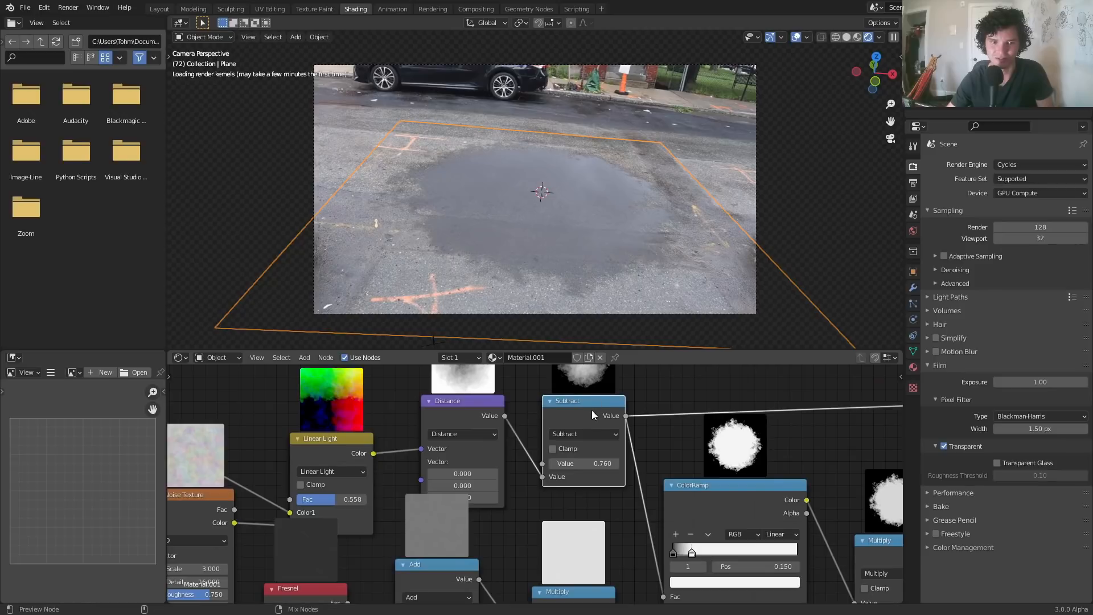
pyautogui.moveTo(330, 499)
pyautogui.mouseDown()
pyautogui.moveTo(308, 499)
pyautogui.moveTo(345, 500)
pyautogui.mouseUp()
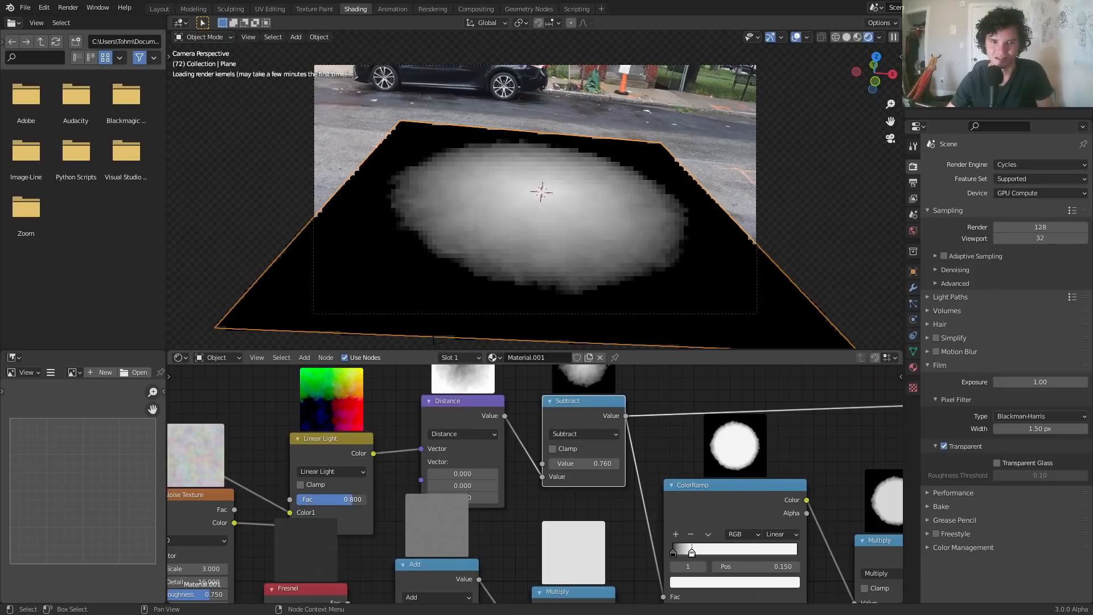
pyautogui.moveTo(792, 456); pyautogui.dragTo(251, 529, button='middle')
pyautogui.keyDown('ctrl'); pyautogui.keyDown('shift'); pyautogui.click(532, 402); pyautogui.keyUp('shift'); pyautogui.keyUp('ctrl')
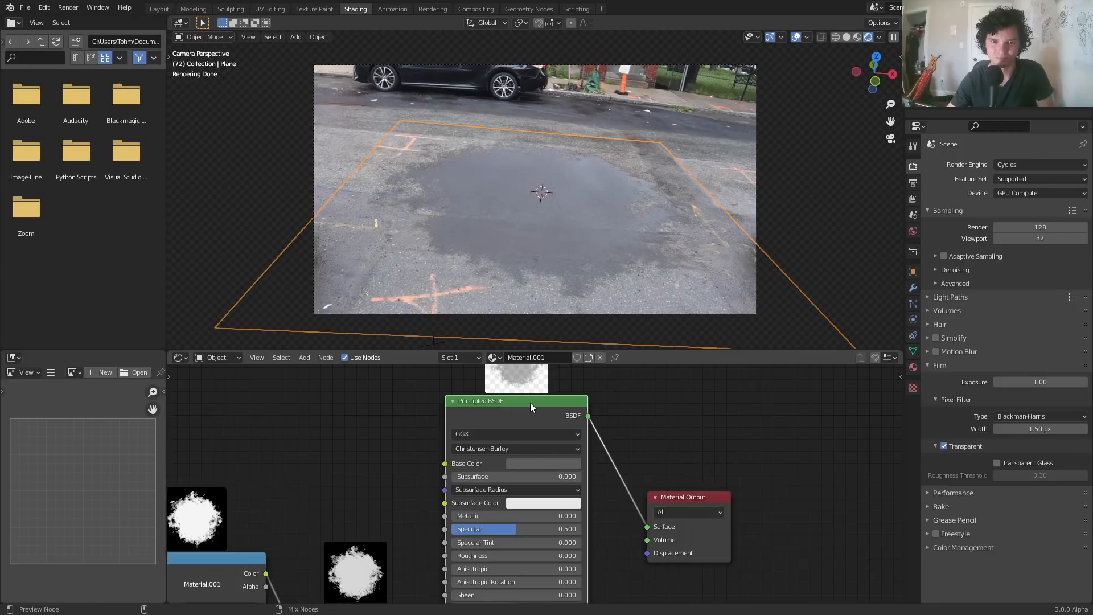
# Add a second ColorRamp node and place it above the existing ColorRamp
pyautogui.moveTo(344, 483); pyautogui.dragTo(525, 434, button='middle')
pyautogui.scroll(-2, 525, 434)
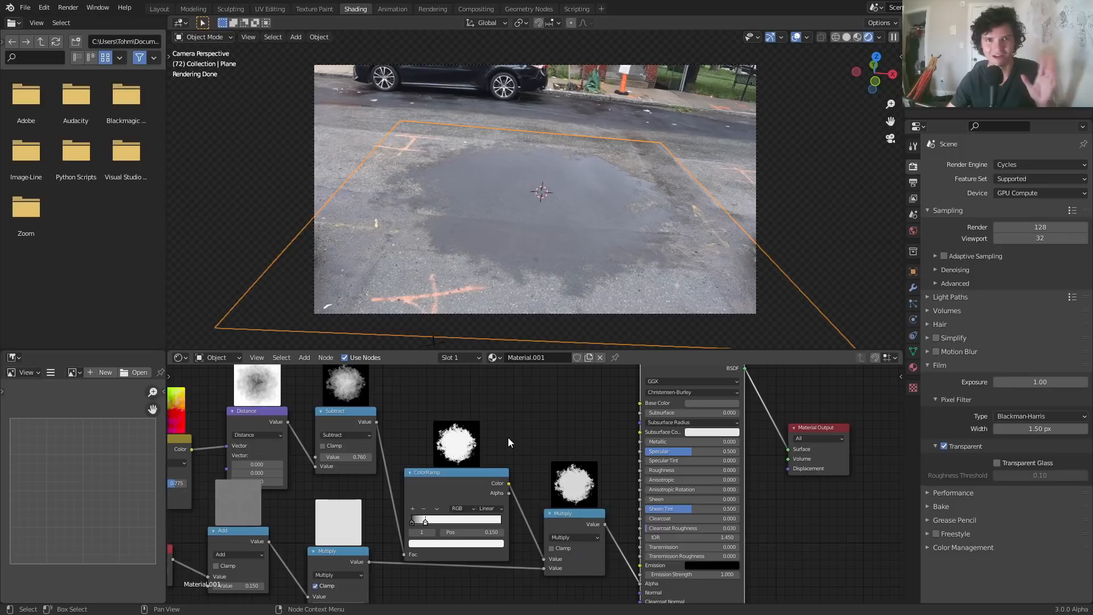
pyautogui.scroll(1, 500, 496)
pyautogui.moveTo(431, 466); pyautogui.dragTo(410, 555, button='middle')
pyautogui.hotkey('shift', 'a')
pyautogui.write('colorr')
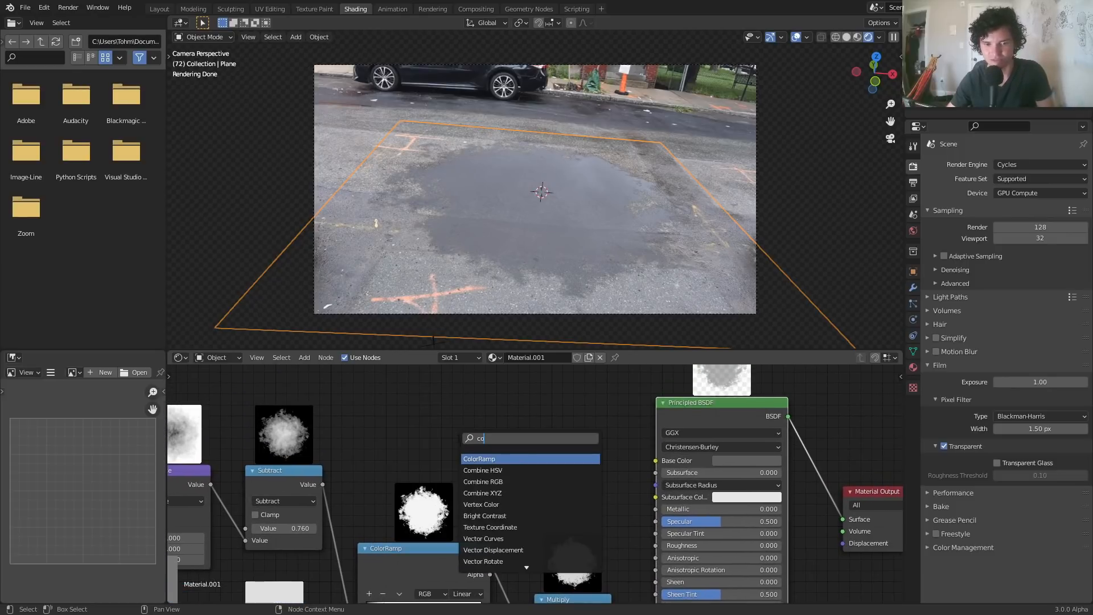
pyautogui.press('Return')
pyautogui.click(437, 387)
# Connect the mask's Subtract output to the new ColorRamp's Fac and preview the ramp on the plane
pyautogui.scroll(-3, 429, 457)
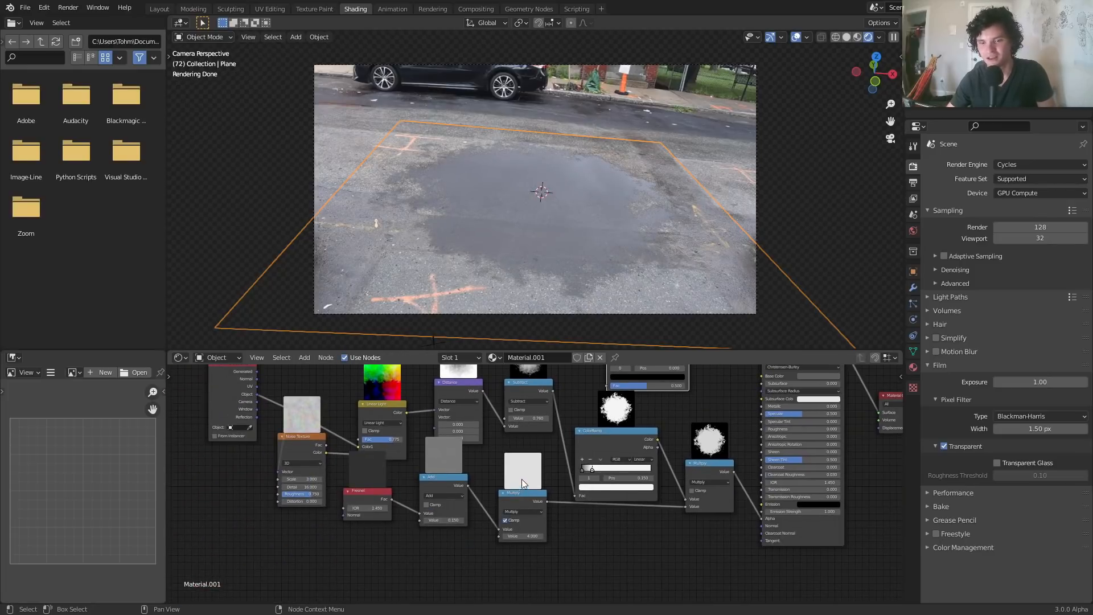
pyautogui.scroll(2, 800, 439)
pyautogui.moveTo(799, 439); pyautogui.dragTo(686, 473, button='middle')
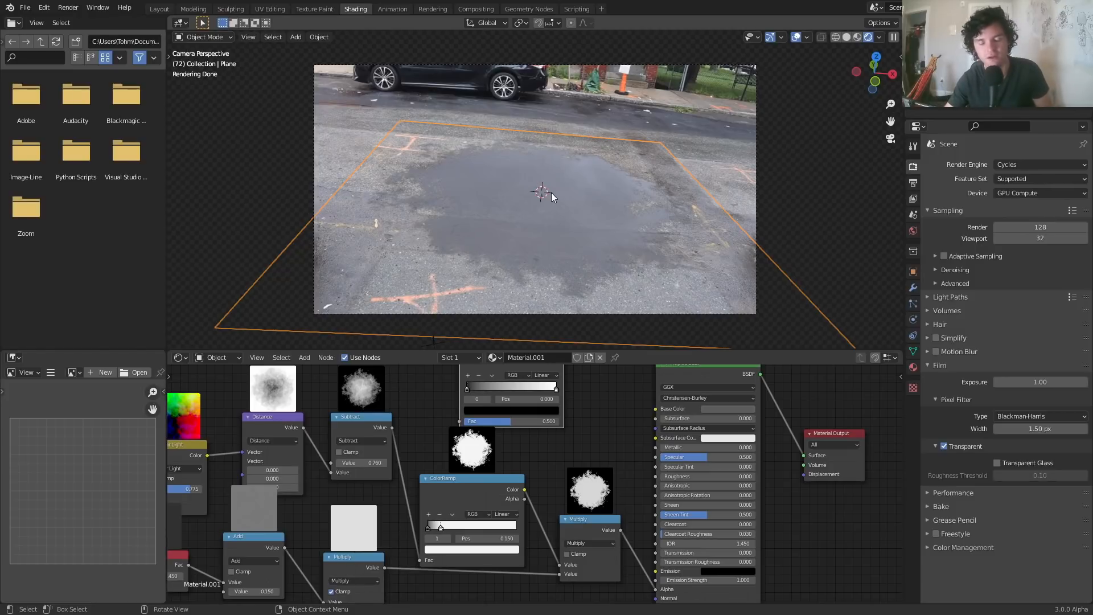
pyautogui.moveTo(416, 412); pyautogui.dragTo(411, 470, button='middle')
pyautogui.scroll(2, 388, 480)
pyautogui.moveTo(362, 486); pyautogui.dragTo(441, 478)
pyautogui.keyDown('ctrl'); pyautogui.keyDown('shift'); pyautogui.click(498, 389); pyautogui.keyUp('shift'); pyautogui.keyUp('ctrl')
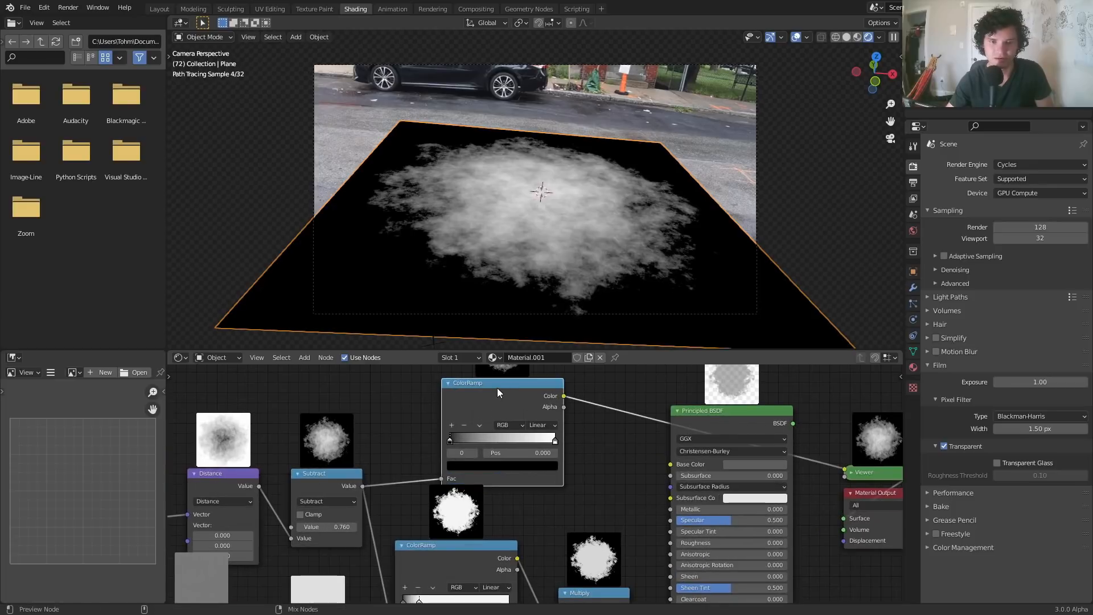
# Invert the new ColorRamp with a white first stop and a black second stop, and move the black stop to position 0.080
pyautogui.scroll(2, 490, 405)
pyautogui.click(452, 452)
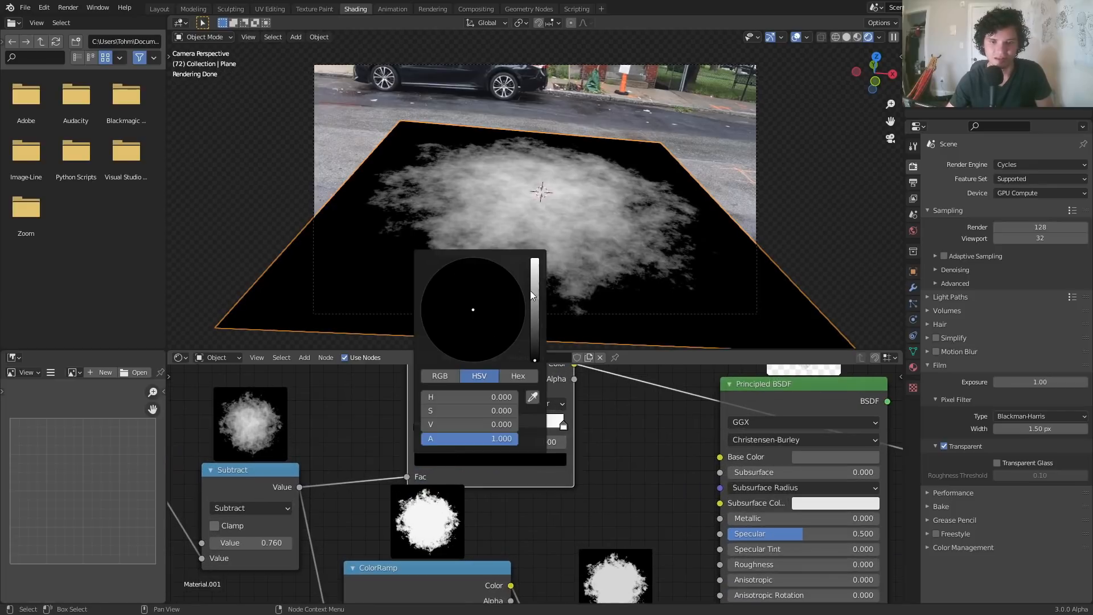
pyautogui.click(534, 254)
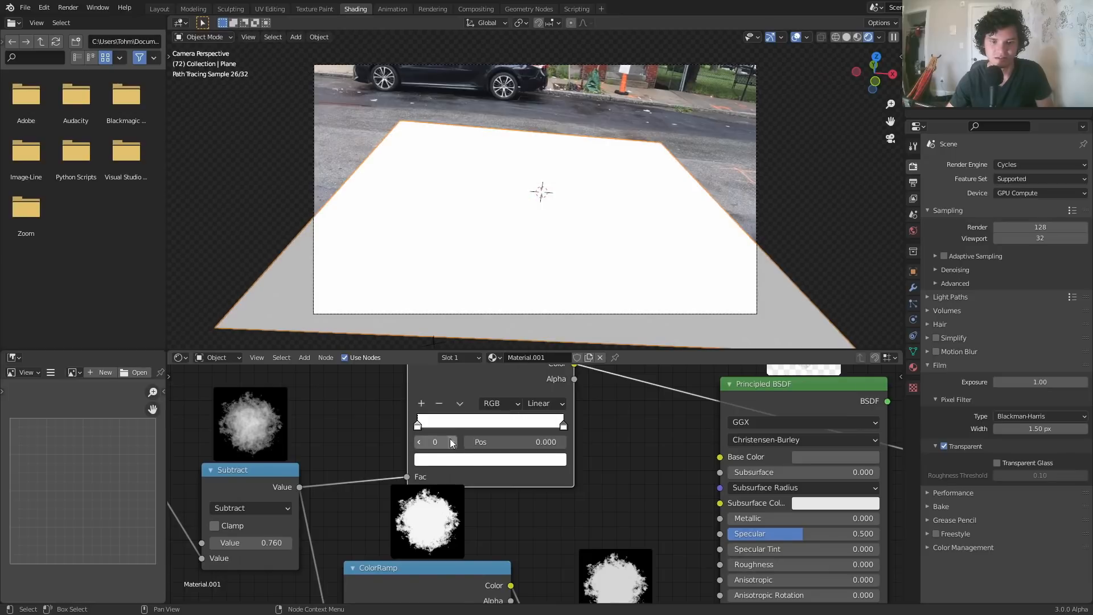
pyautogui.click(459, 463)
pyautogui.click(533, 362)
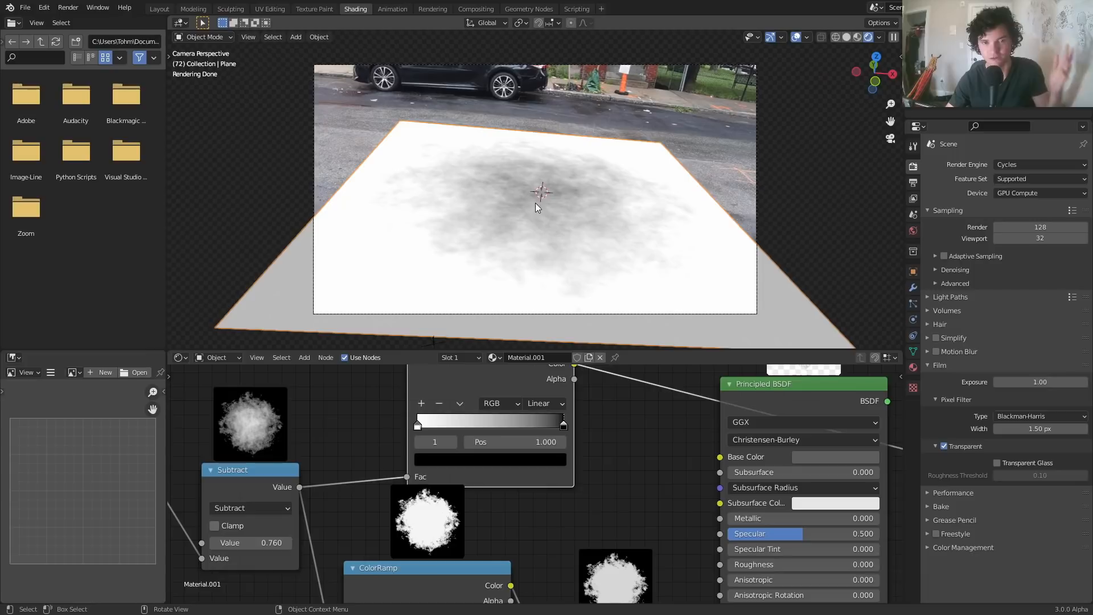
pyautogui.moveTo(530, 442); pyautogui.dragTo(485, 442)
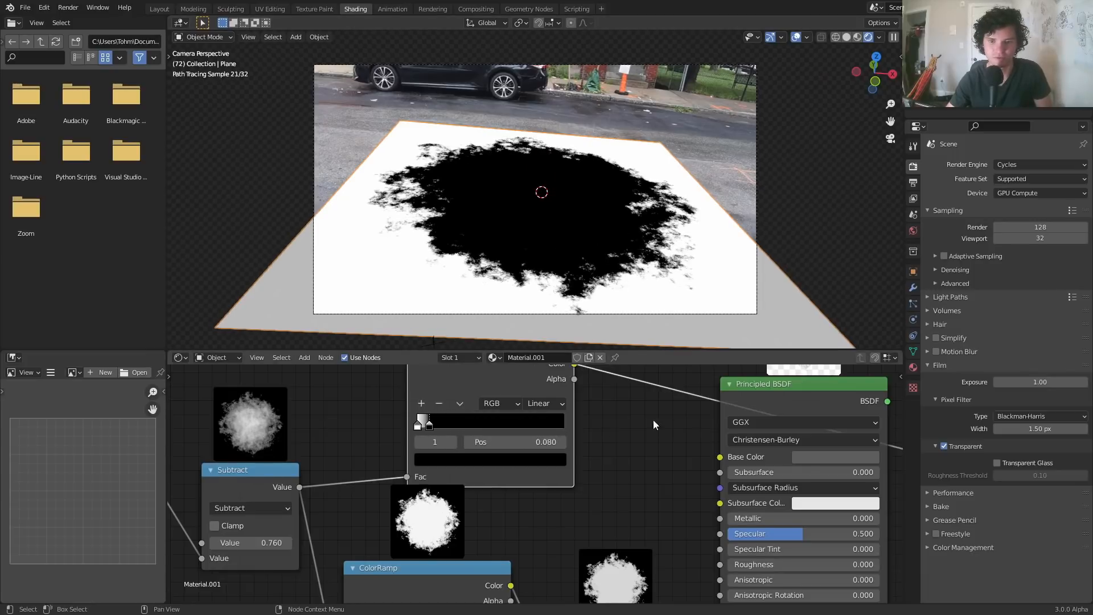
# Connect the new ColorRamp's Color to the Principled BSDF's Roughness and compare the puddle with and without the link
pyautogui.moveTo(604, 393); pyautogui.dragTo(493, 422, button='middle')
pyautogui.scroll(-1, 493, 422)
pyautogui.moveTo(595, 577); pyautogui.dragTo(600, 552)
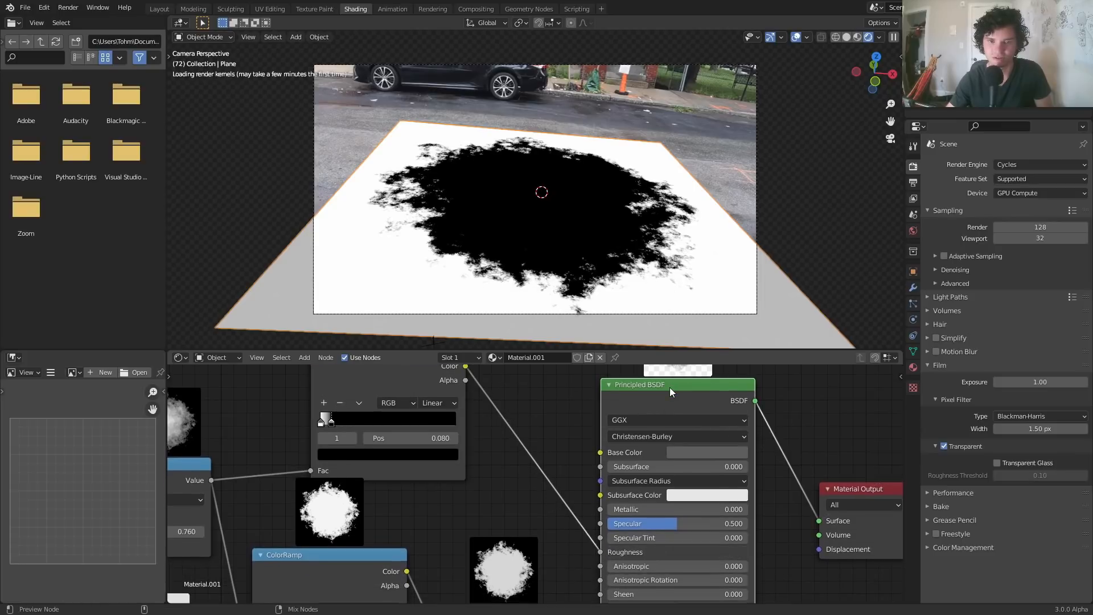
pyautogui.hotkey('ctrl', 'z')
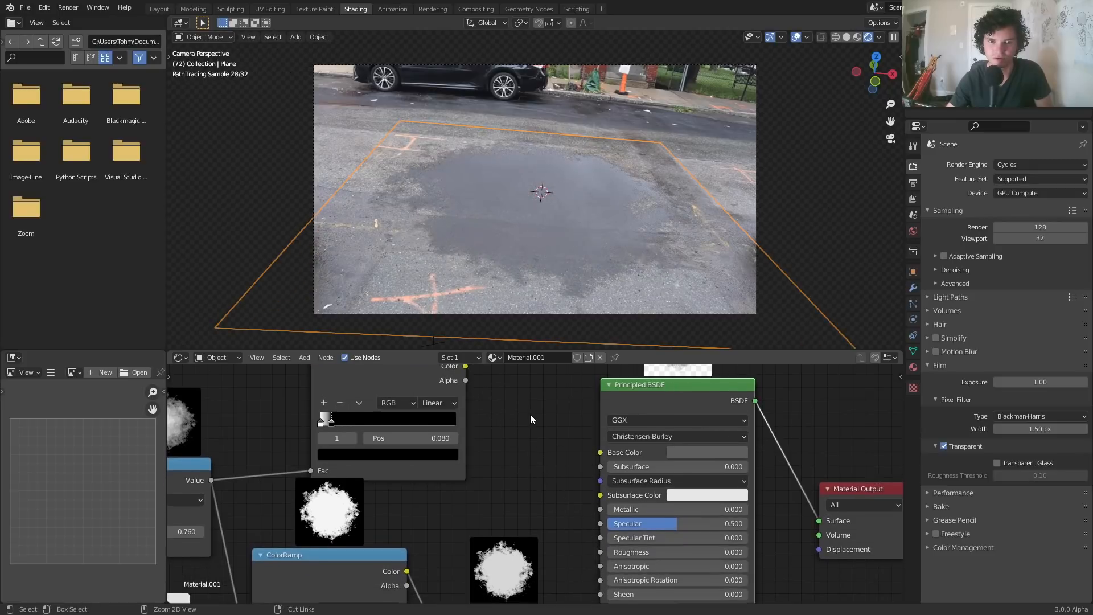
pyautogui.hotkey('ctrl', 'shift', 'z')
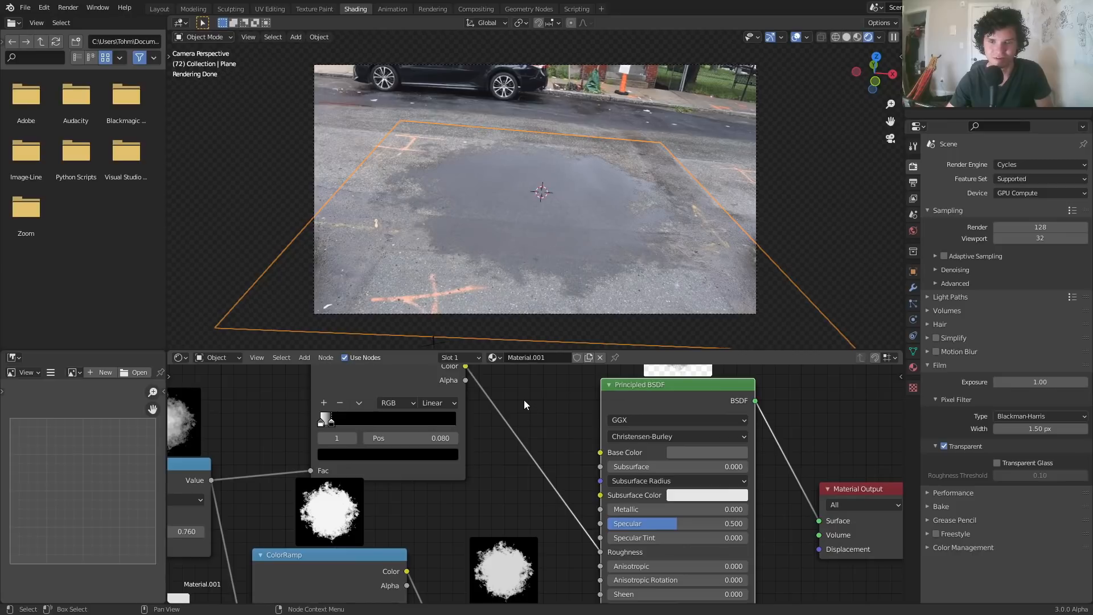
# Play through the tracked shot in the rendered viewport, briefly toggling the overlays, to examine the puddle's reflections and edges
pyautogui.press('space')
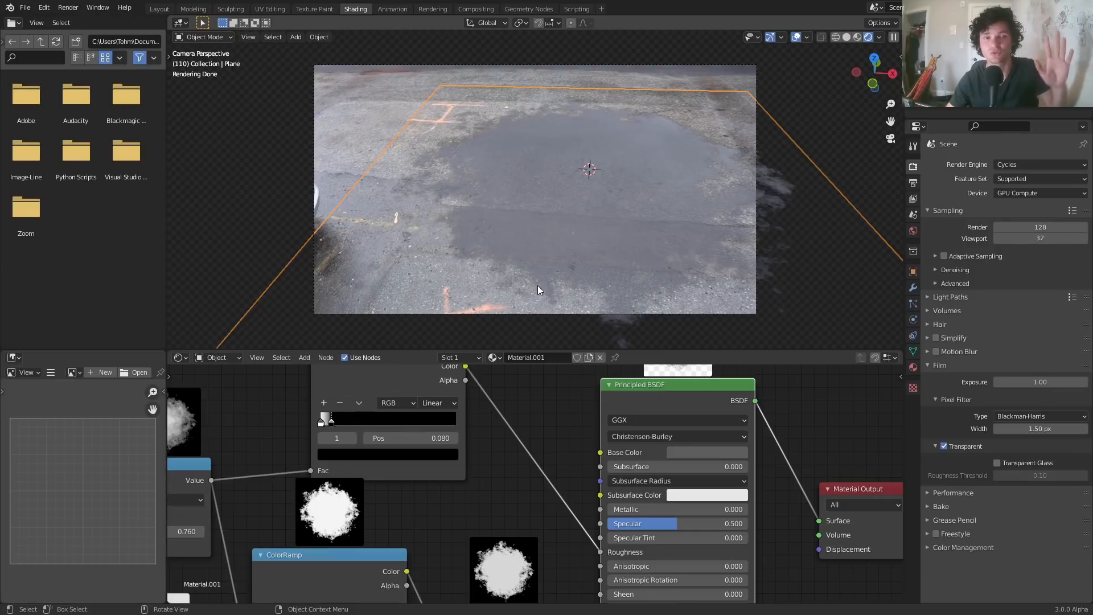
pyautogui.press('space')
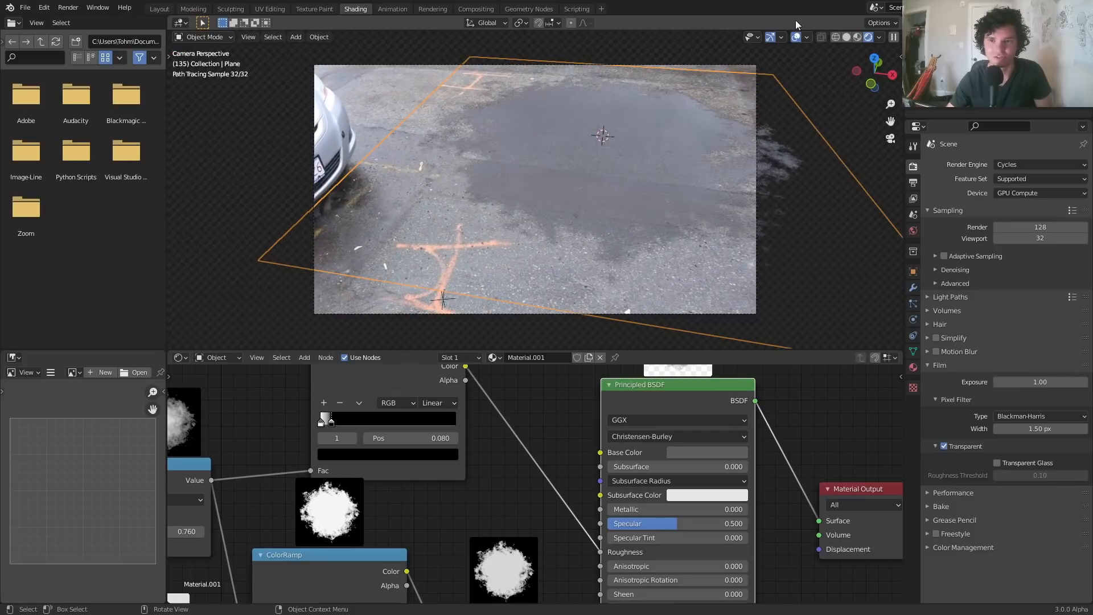
pyautogui.click(796, 37)
pyautogui.press('space')
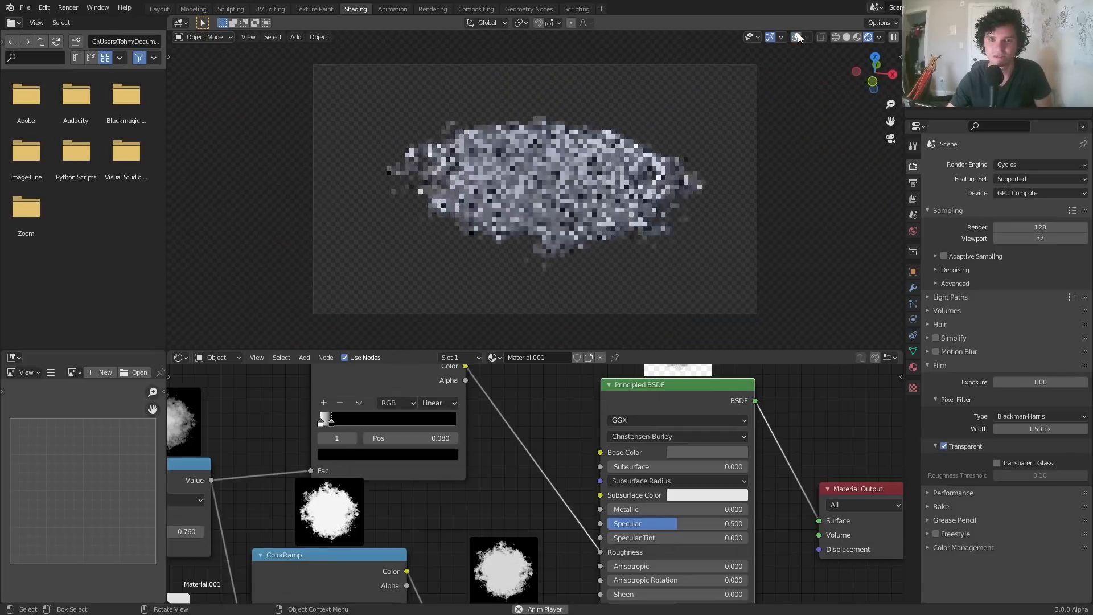
pyautogui.click(796, 37)
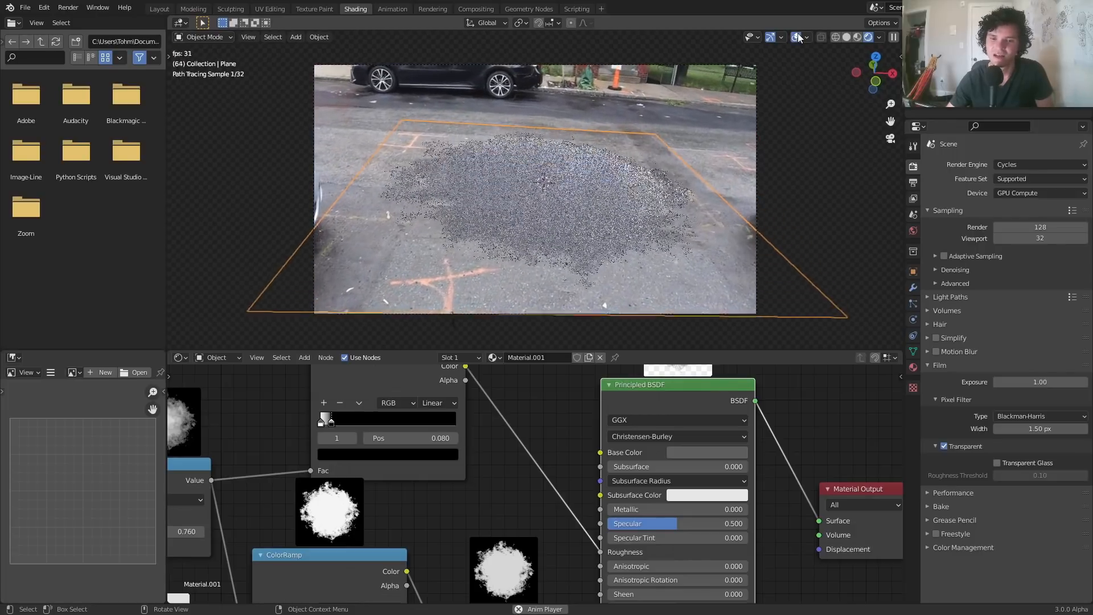
pyautogui.press('space')
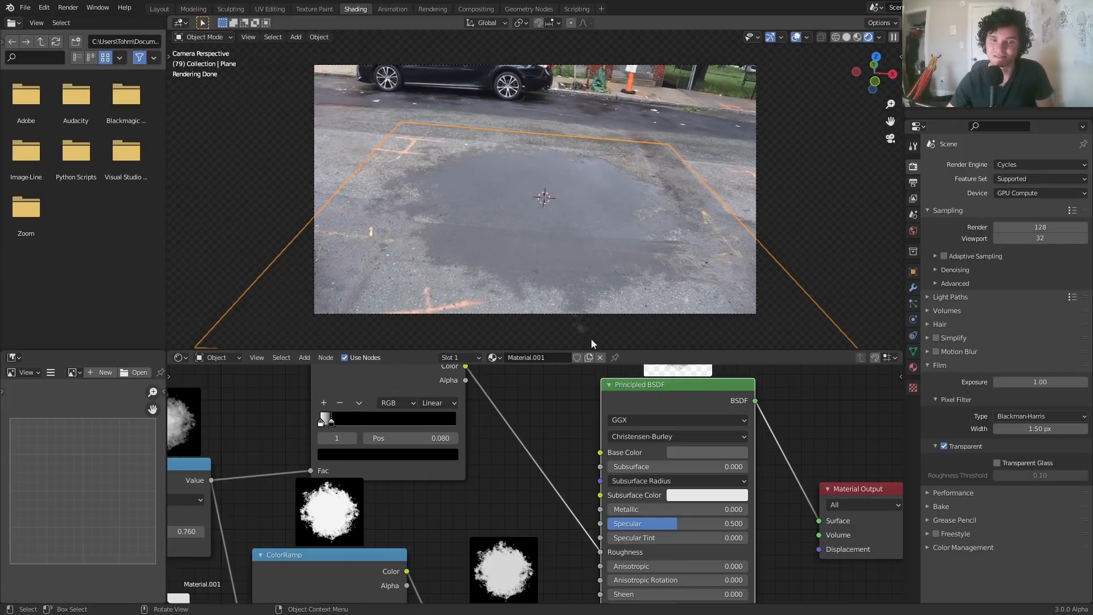
# Set the Multiply node after the Fresnel's Add node to 4.500 and play the shot to check the puddle
pyautogui.moveTo(467, 492); pyautogui.dragTo(561, 408, button='middle')
pyautogui.moveTo(433, 510); pyautogui.dragTo(586, 376, button='middle')
pyautogui.moveTo(451, 473); pyautogui.dragTo(538, 436, button='middle')
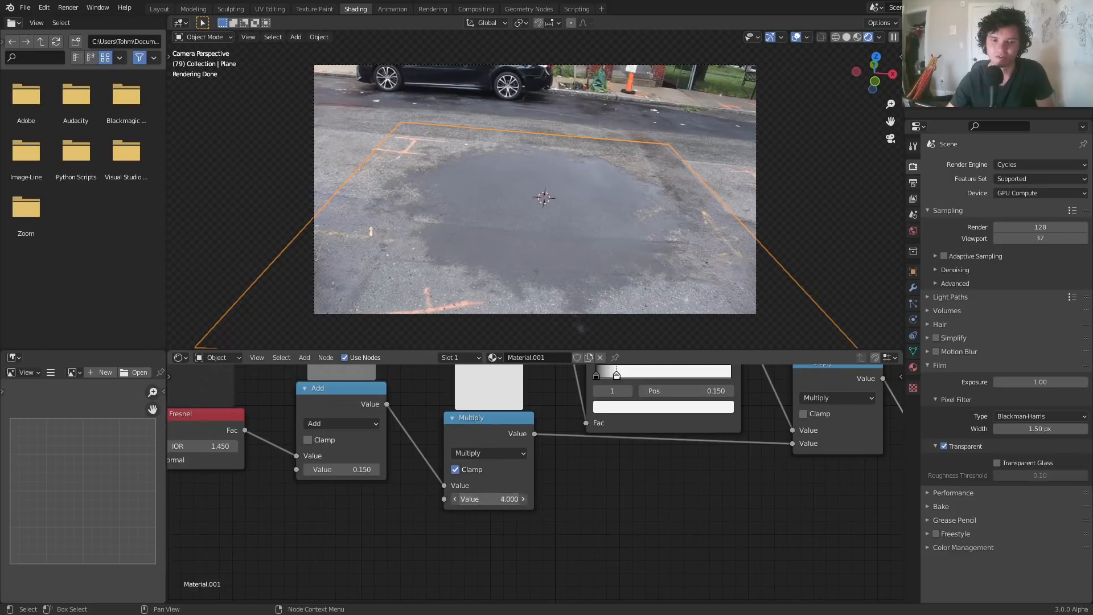
pyautogui.press('Return')
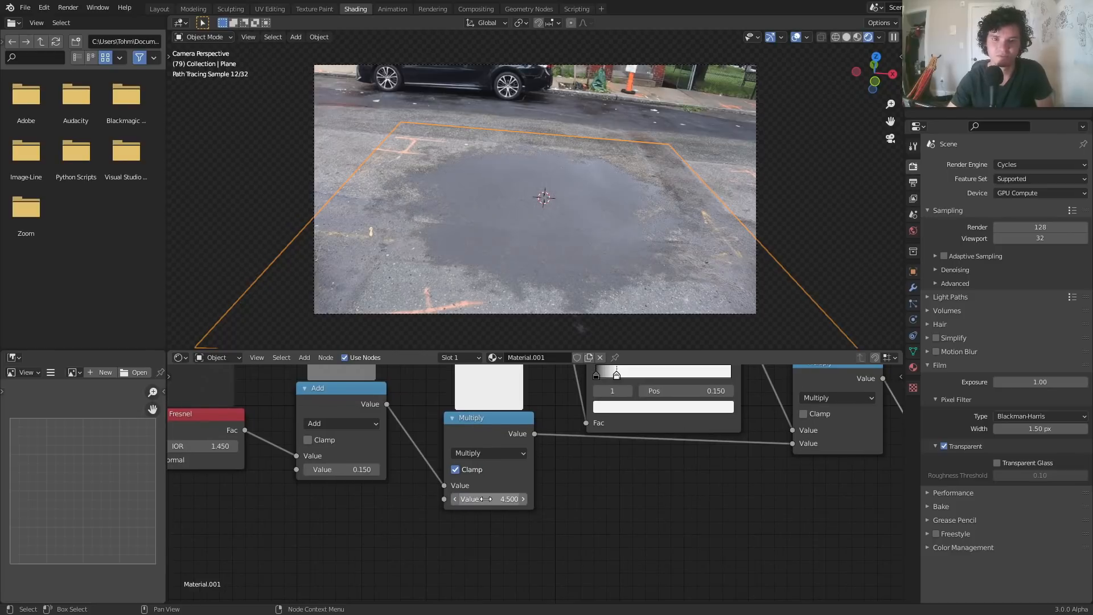
pyautogui.press('space')
pyautogui.press('space')
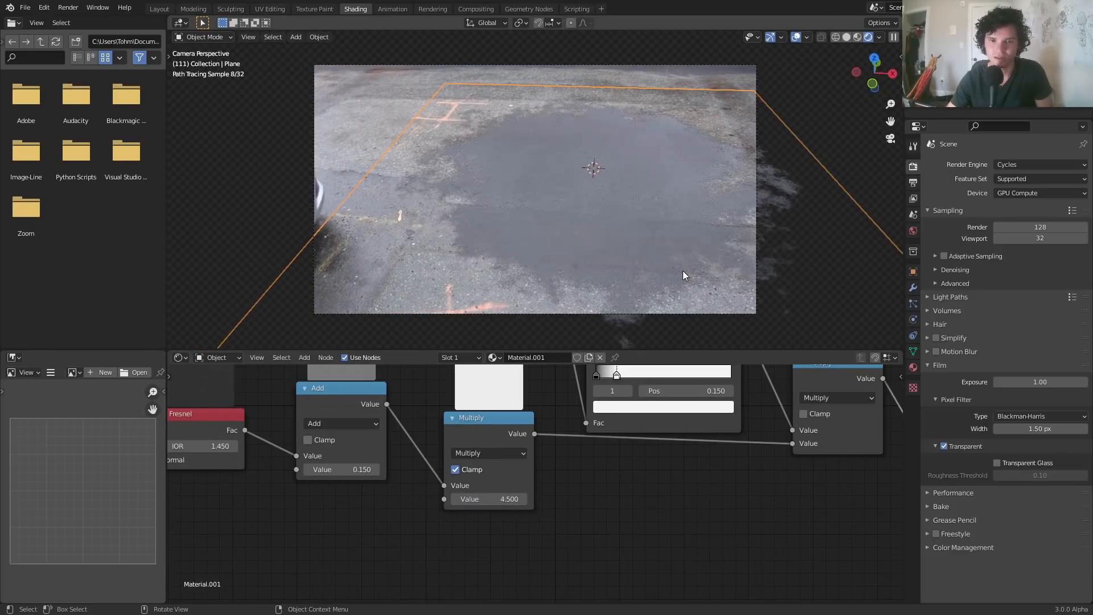
# Try a higher Metallic value on the puddle's Principled BSDF
pyautogui.scroll(-3, 675, 460)
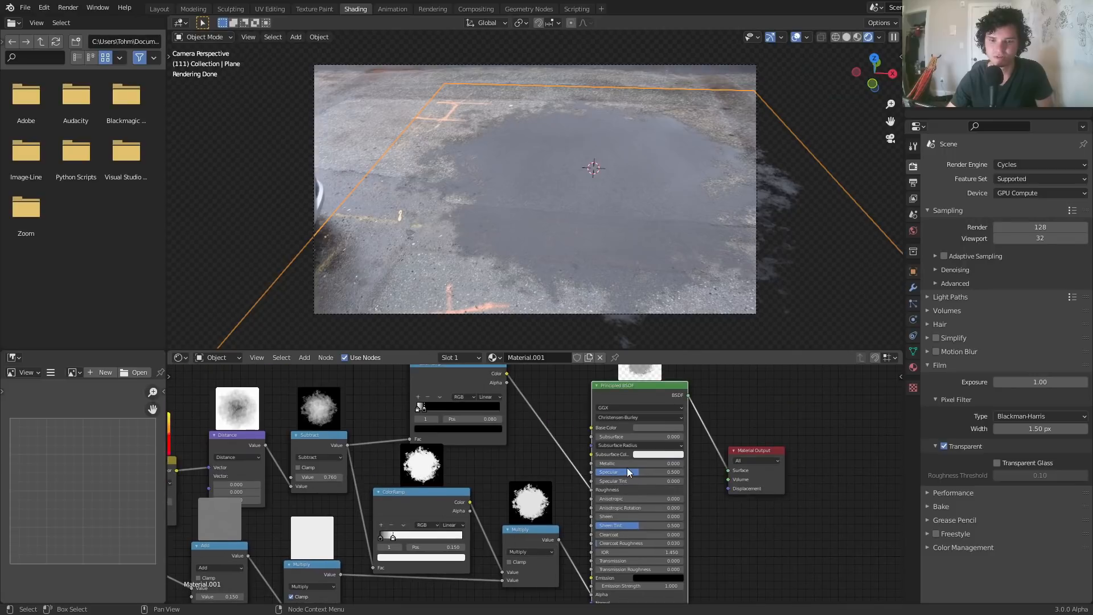
pyautogui.moveTo(627, 463); pyautogui.dragTo(685, 463)
pyautogui.hotkey('ctrl', 'z')
pyautogui.scroll(2, 684, 463)
pyautogui.moveTo(648, 454); pyautogui.dragTo(740, 454)
pyautogui.hotkey('ctrl', 's')
pyautogui.hotkey('ctrl', 'z')
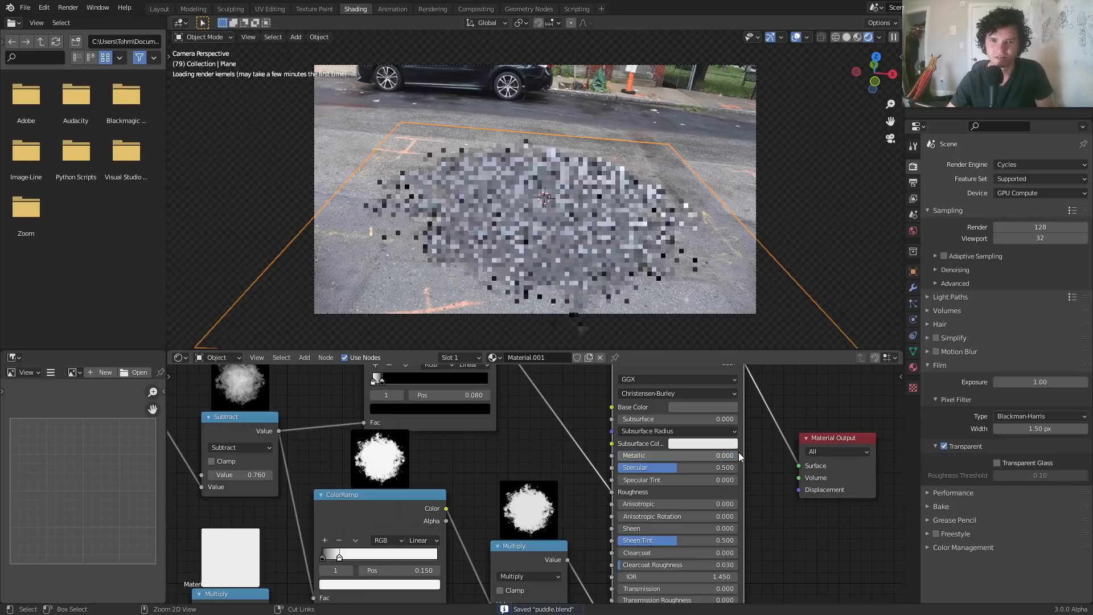
# Try pure black as the Principled BSDF's Base Color
pyautogui.scroll(2, 684, 432)
pyautogui.click(703, 434)
pyautogui.moveTo(786, 306); pyautogui.dragTo(791, 342)
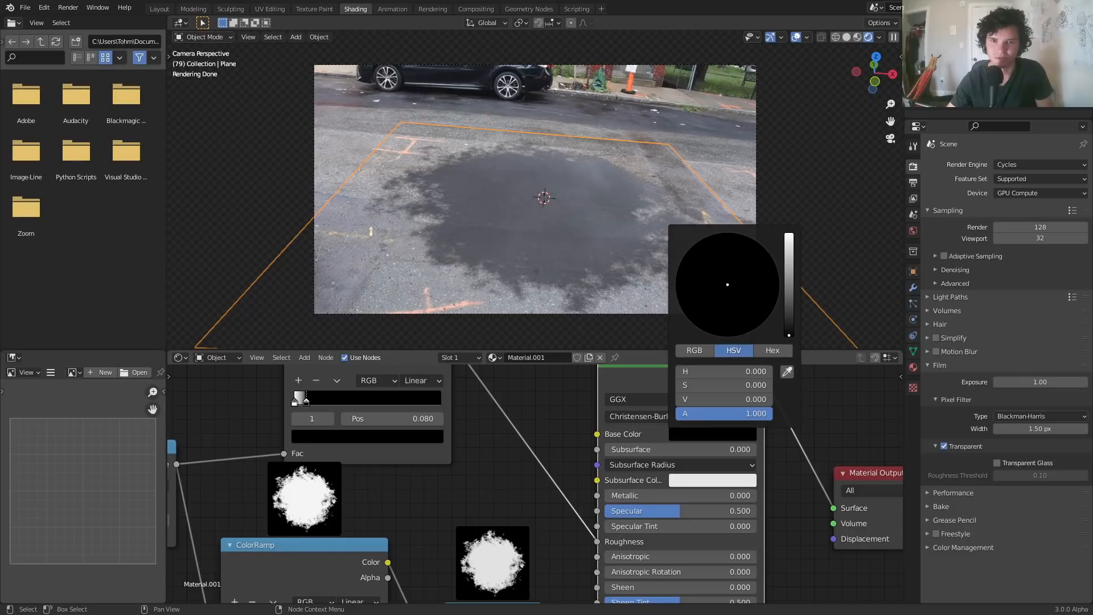
pyautogui.hotkey('ctrl', 'z')
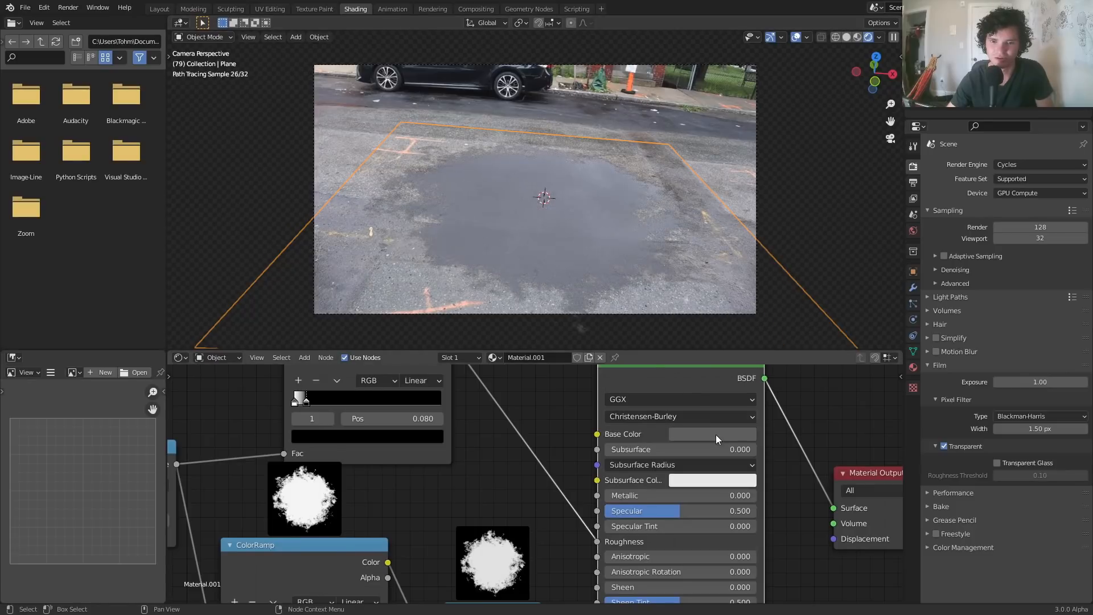
# Darken the Base Color to a value of 0.063 with a slight blue tint, and play the shot to check it
pyautogui.click(714, 435)
pyautogui.click(789, 308)
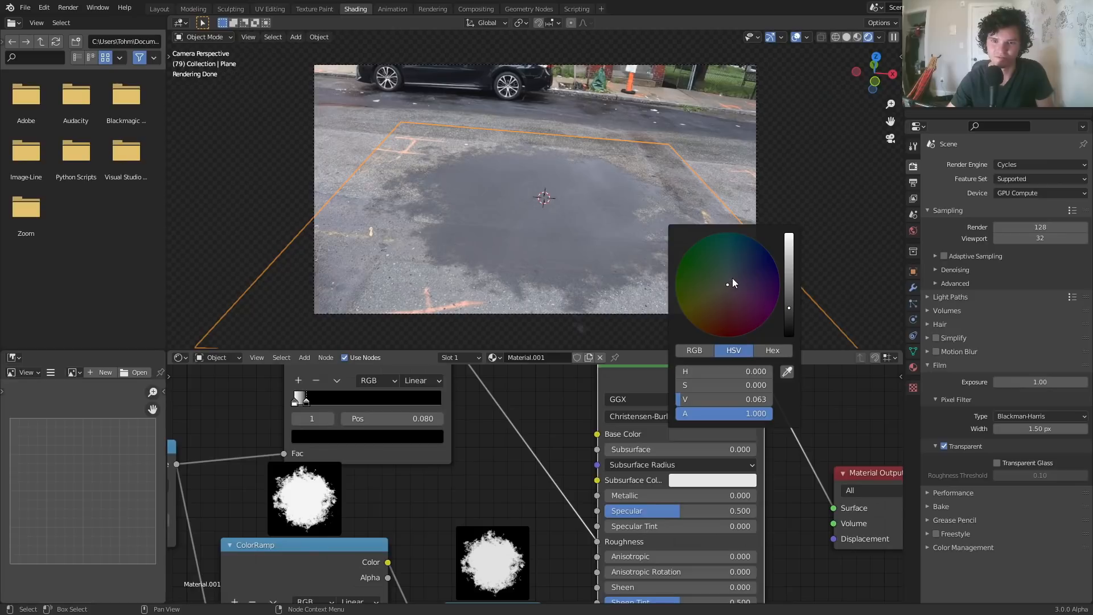
pyautogui.click(729, 283)
pyautogui.press('space')
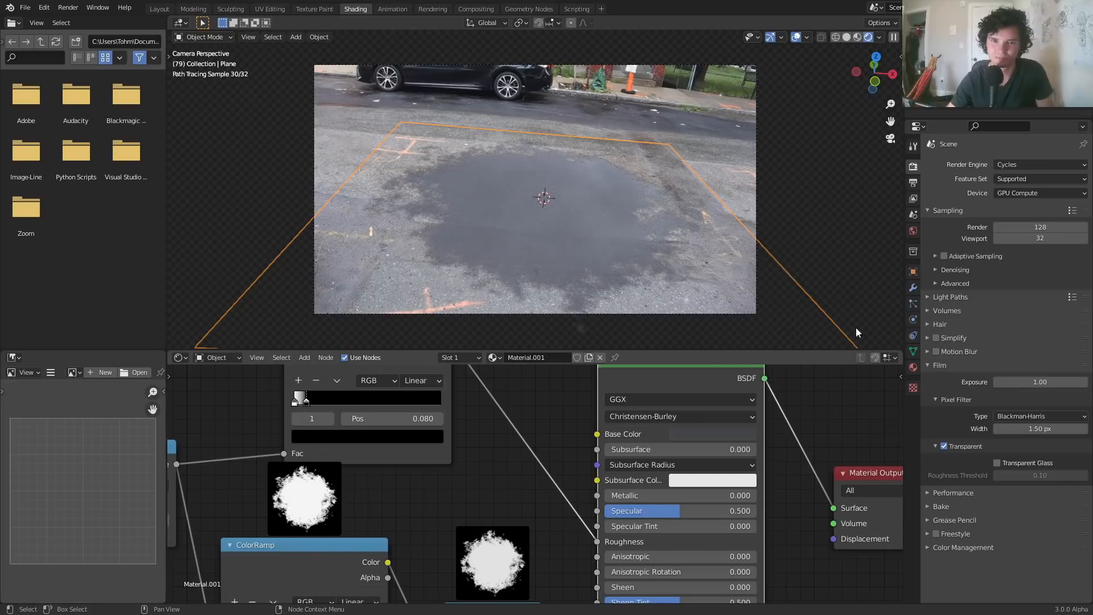
pyautogui.press('space')
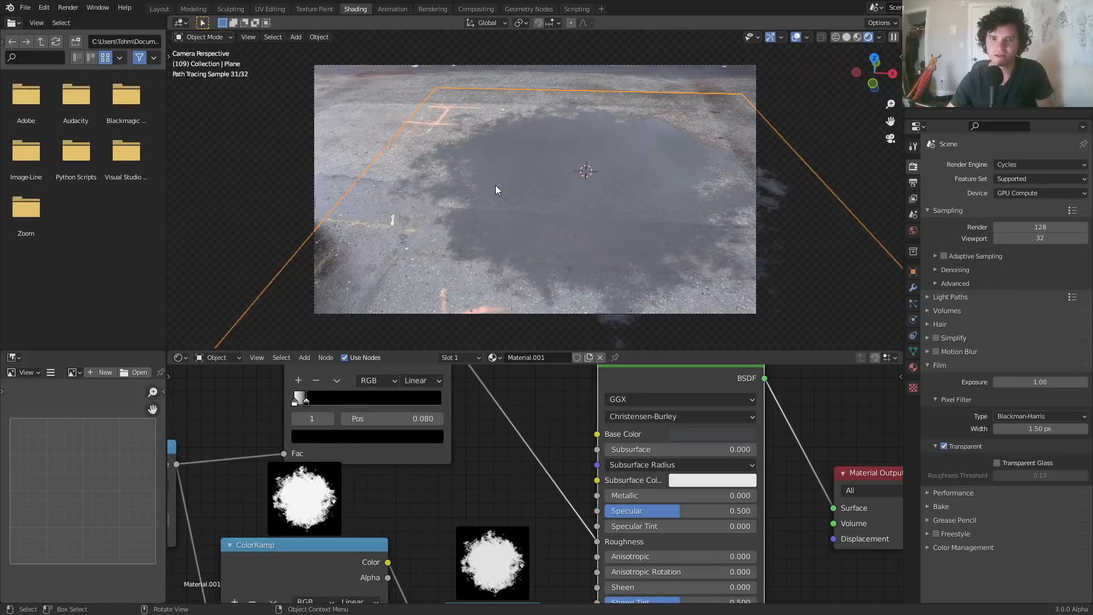
pyautogui.press('space')
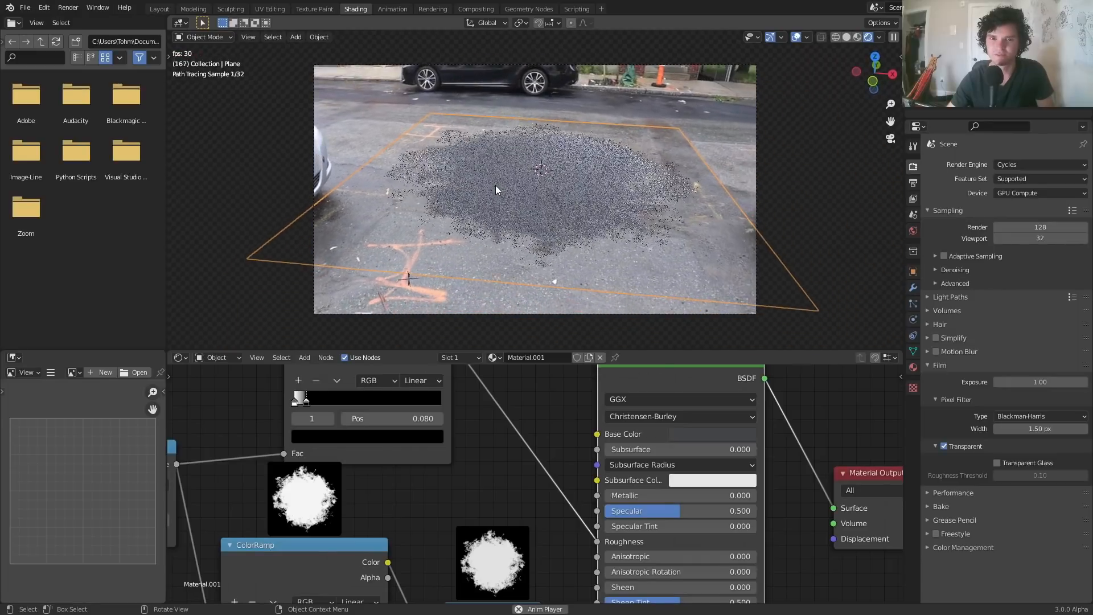
pyautogui.press('space')
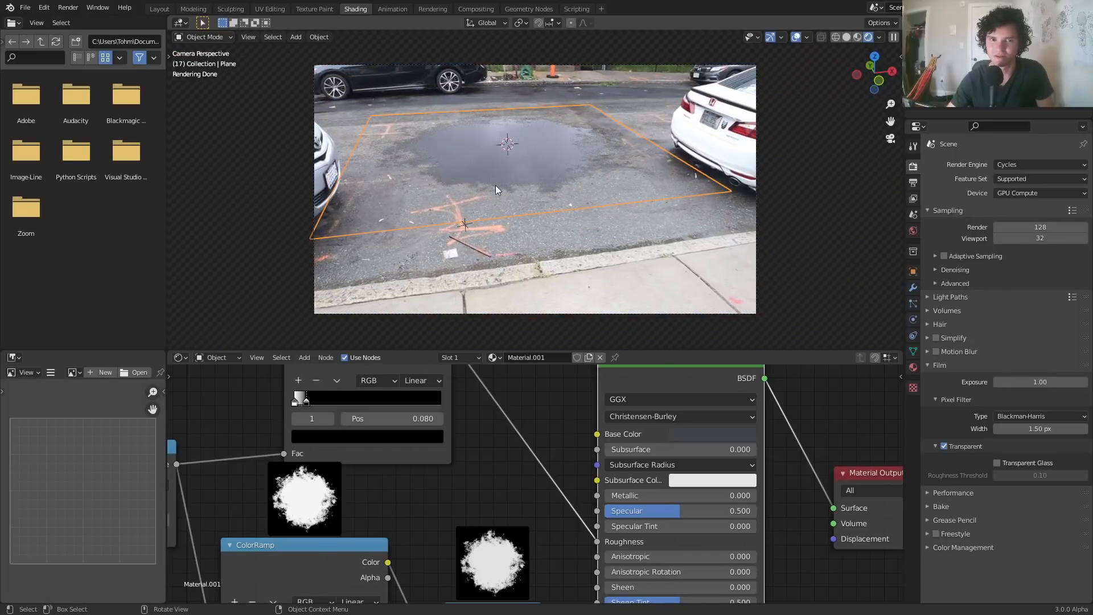
pyautogui.press('g')
pyautogui.press('x')
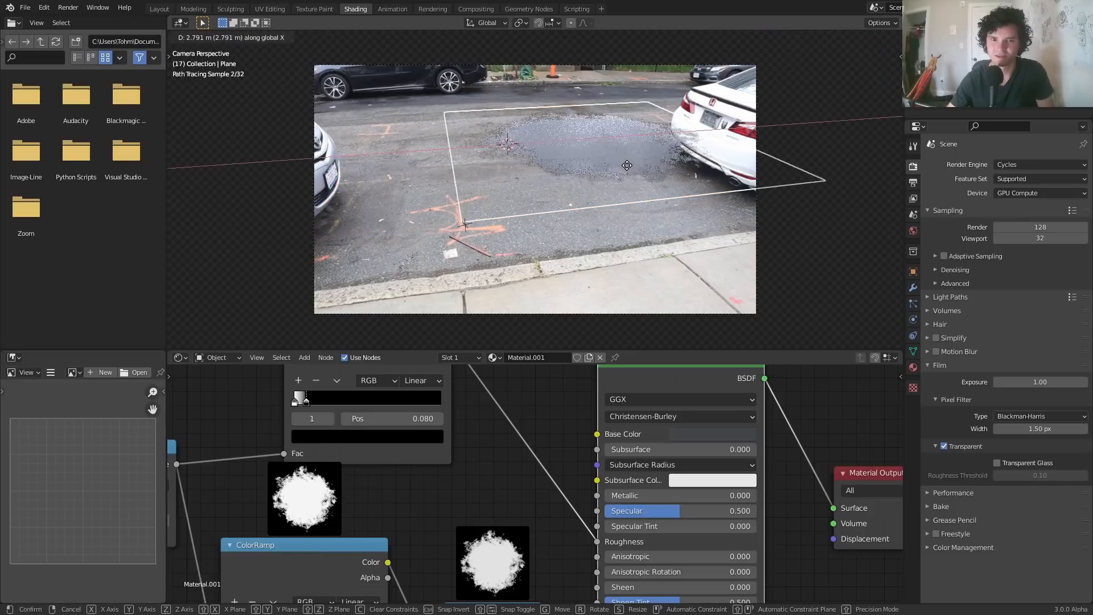
pyautogui.press('Escape')
# Rotate the puddle plane about the Z axis and play the shot to check the new orientation
pyautogui.press('r')
pyautogui.press('z')
pyautogui.click(668, 192)
pyautogui.press('space')
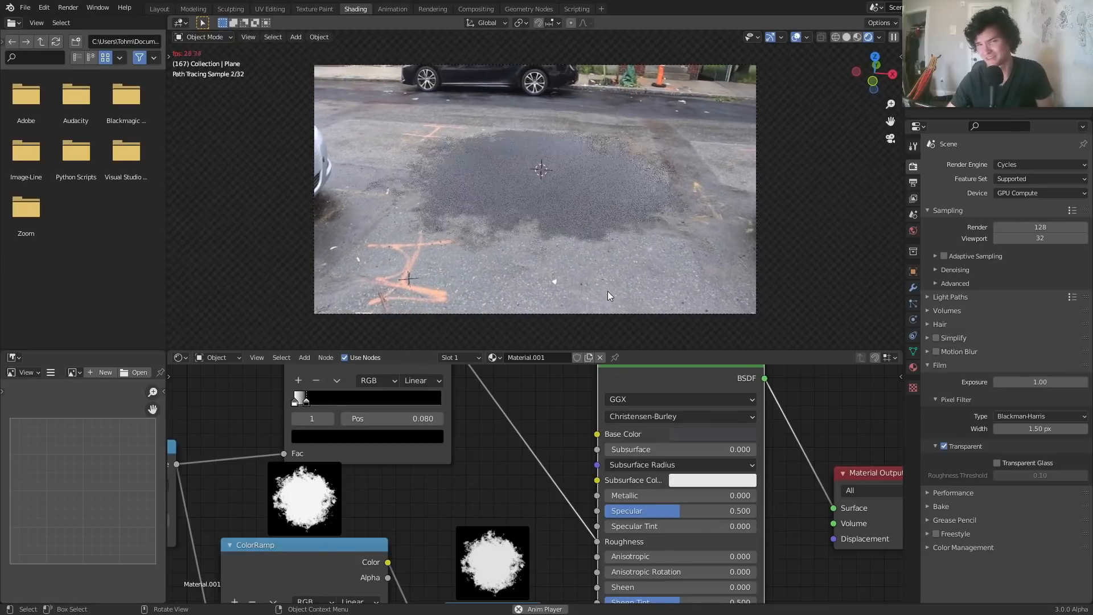
pyautogui.press('space')
pyautogui.scroll(-2, 545, 434)
pyautogui.press('space')
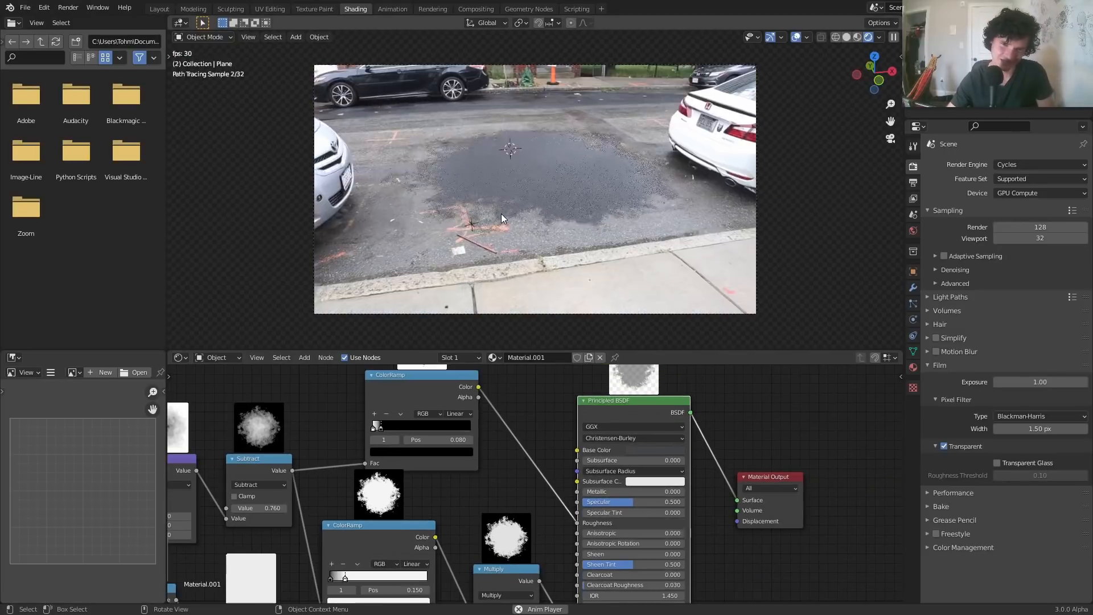
pyautogui.press('space')
# Add a second plane, scale it up to cover the street area, and shift it slightly along Z to sit beneath the puddle
pyautogui.hotkey('shift', 'a')
pyautogui.click(579, 126)
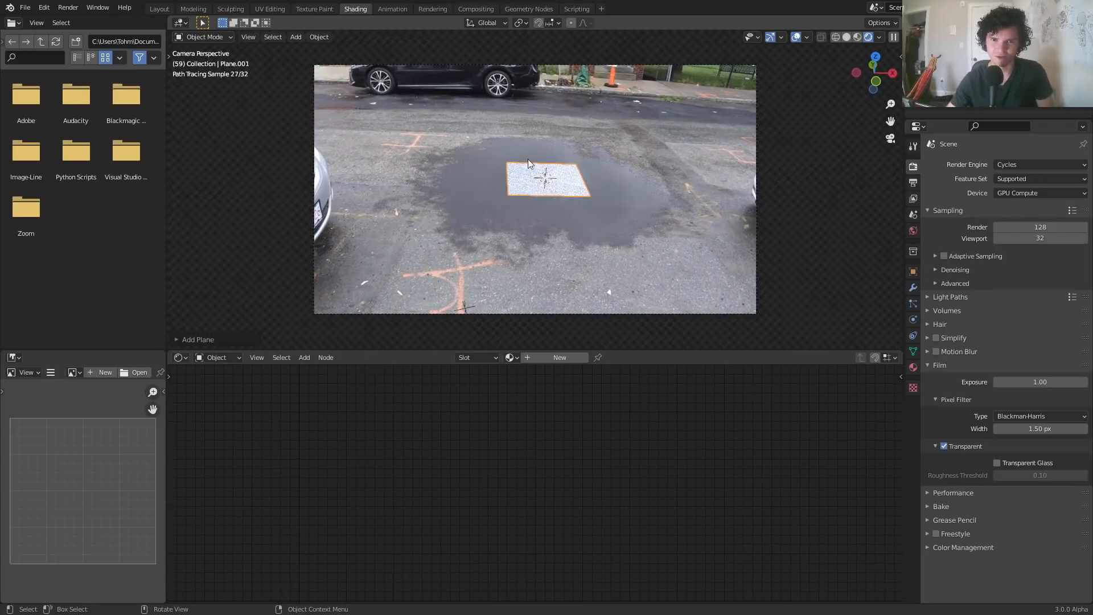
pyautogui.press('s')
pyautogui.press('z')
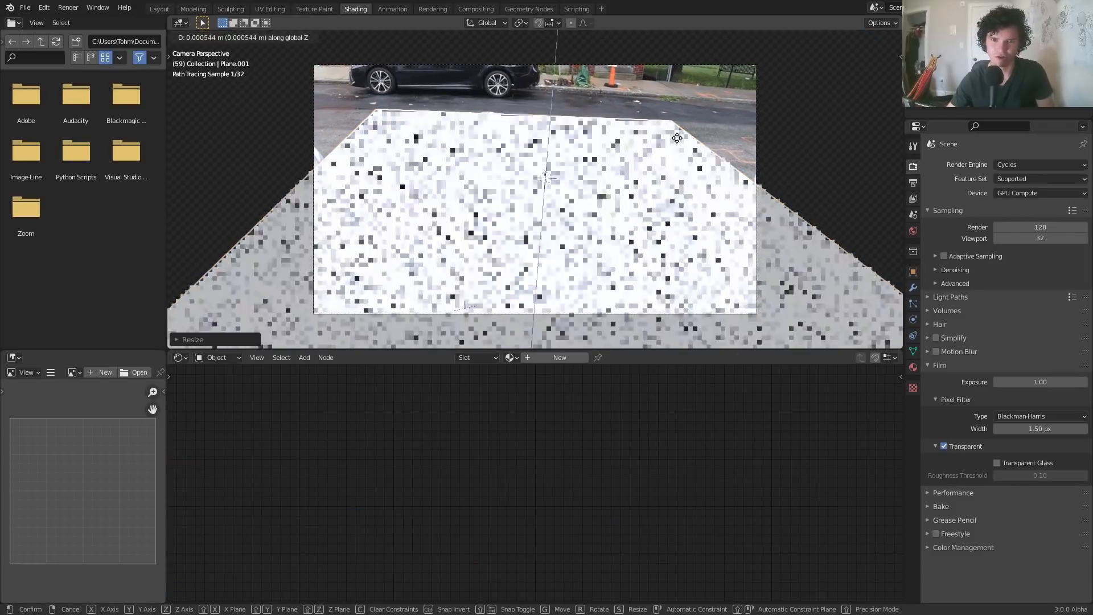
pyautogui.click(678, 141)
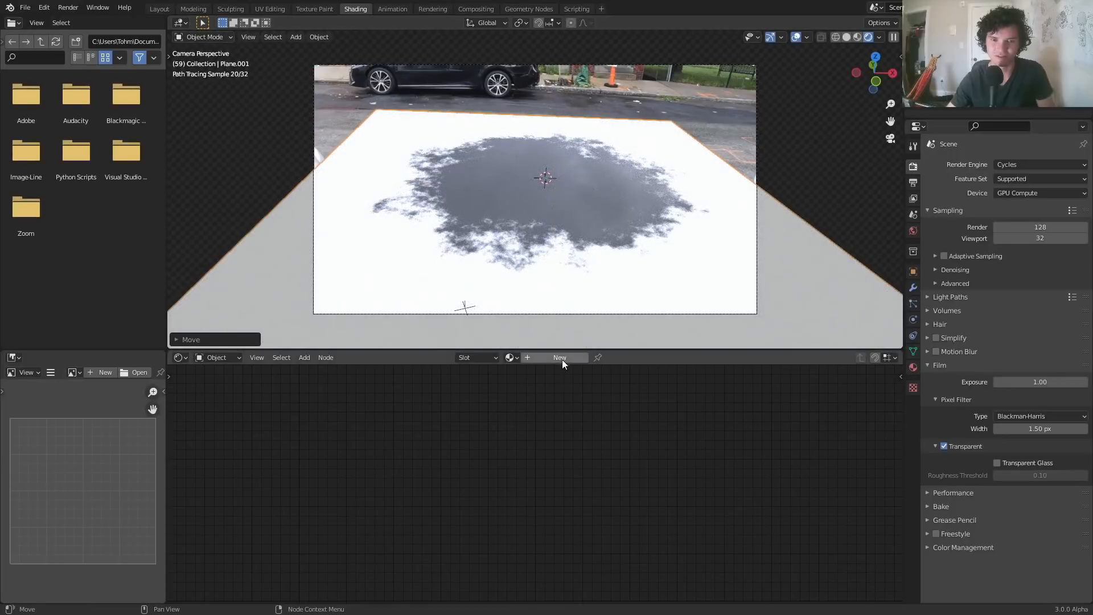
# Create a new material for the ground plane and add an Image Texture node to it
pyautogui.click(559, 357)
pyautogui.press('Home')
pyautogui.hotkey('shift', 'a')
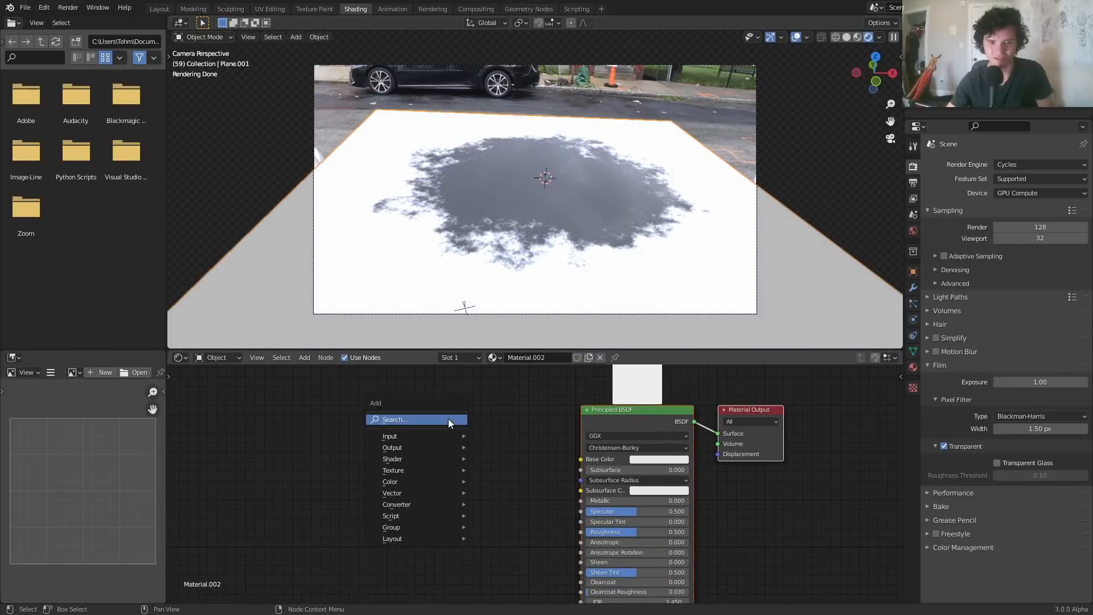
pyautogui.moveTo(449, 419)
pyautogui.click(463, 469)
pyautogui.click(464, 469)
pyautogui.scroll(2, 465, 473)
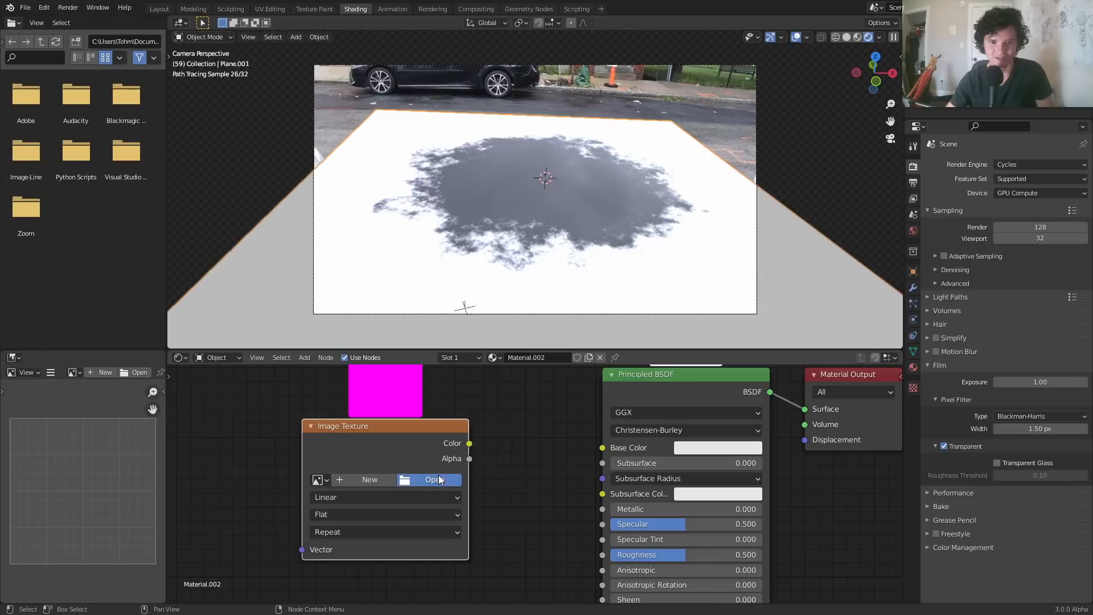
# Load the footage sequence starting with seq_0001.png from the puddles\2 folder into the Image Texture node
pyautogui.click(435, 480)
pyautogui.click(216, 378)
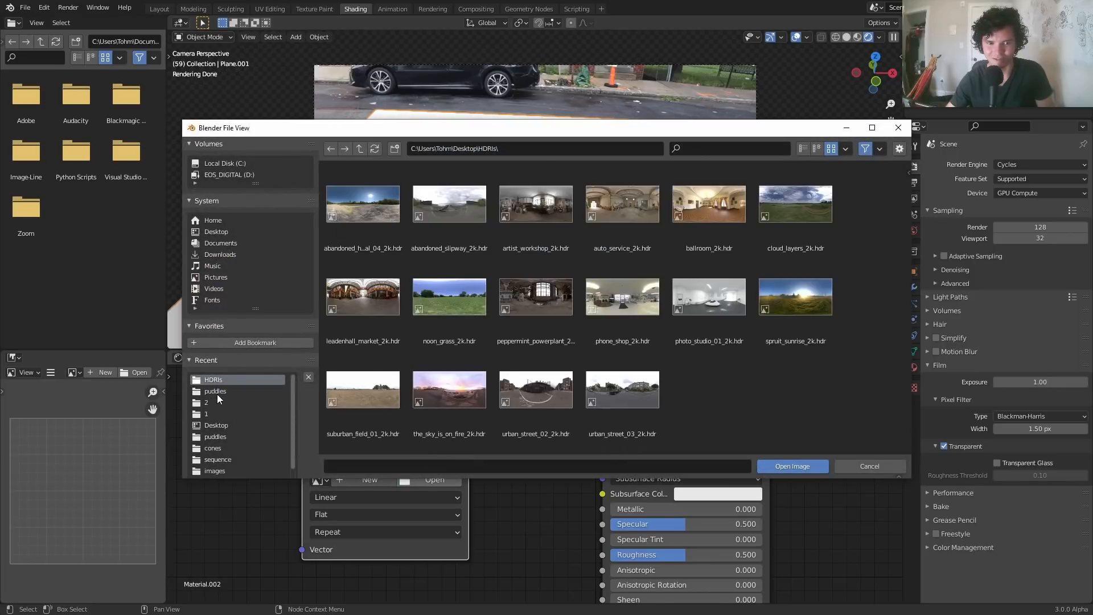
pyautogui.click(217, 393)
pyautogui.click(431, 231)
pyautogui.doubleClick(431, 231)
pyautogui.moveTo(354, 200); pyautogui.dragTo(767, 450)
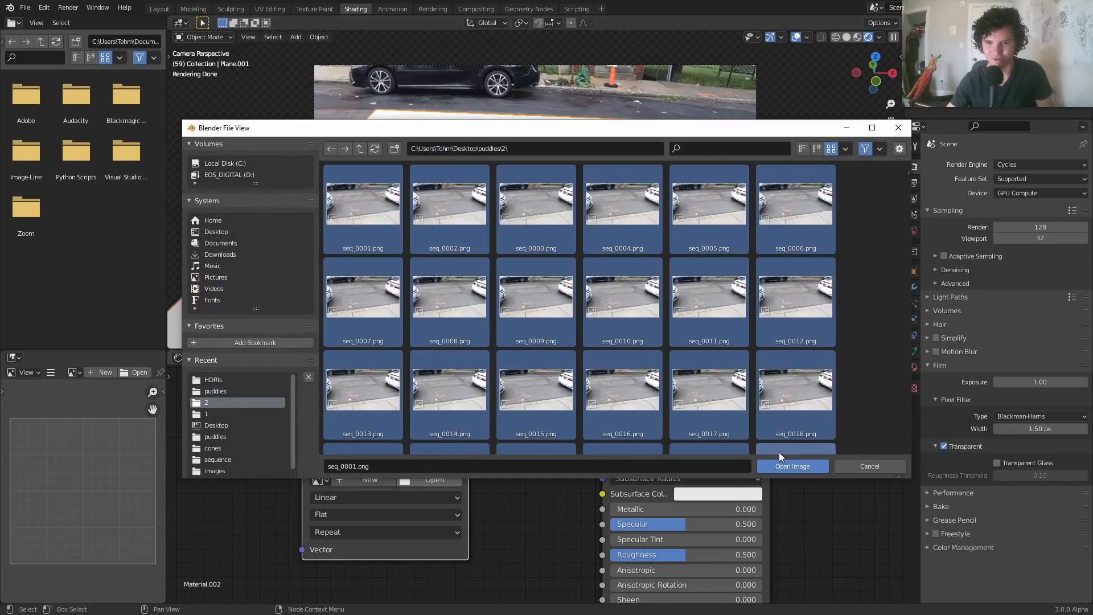
pyautogui.click(785, 466)
# Preview the image sequence on the ground plane and feed it Window coordinates through added Texture Coordinate and Mapping nodes
pyautogui.moveTo(470, 445); pyautogui.dragTo(527, 445)
pyautogui.keyDown('ctrl'); pyautogui.keyDown('shift'); pyautogui.click(417, 431); pyautogui.keyUp('shift'); pyautogui.keyUp('ctrl')
pyautogui.moveTo(417, 436); pyautogui.dragTo(501, 348, button='middle')
pyautogui.moveTo(436, 466); pyautogui.dragTo(488, 497, button='middle')
pyautogui.moveTo(447, 566); pyautogui.dragTo(449, 580)
pyautogui.moveTo(473, 401); pyautogui.dragTo(658, 331, button='middle')
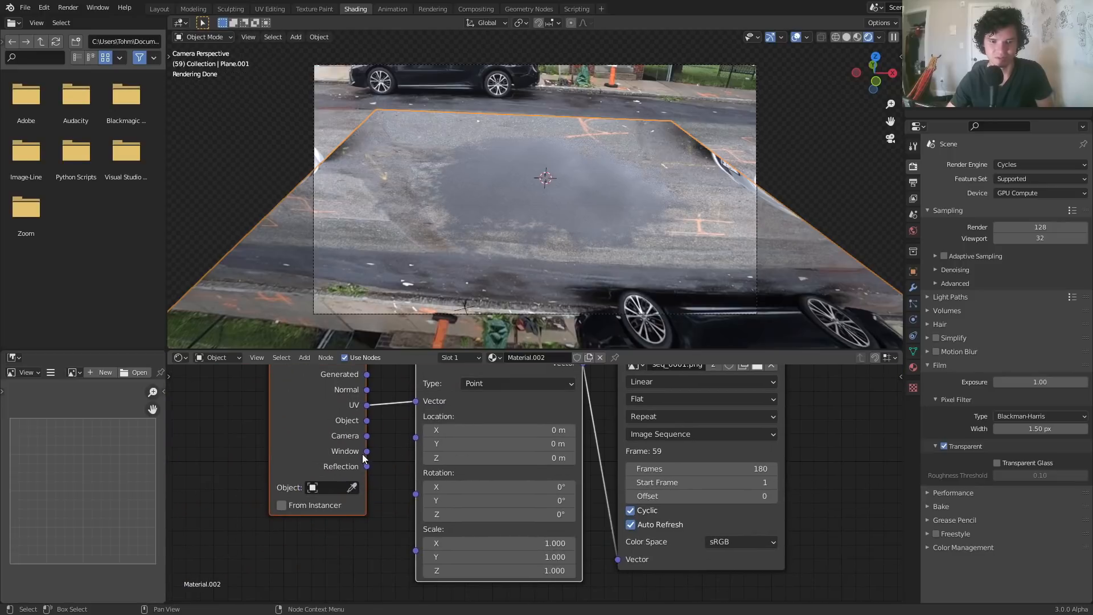
pyautogui.moveTo(368, 451); pyautogui.dragTo(415, 400)
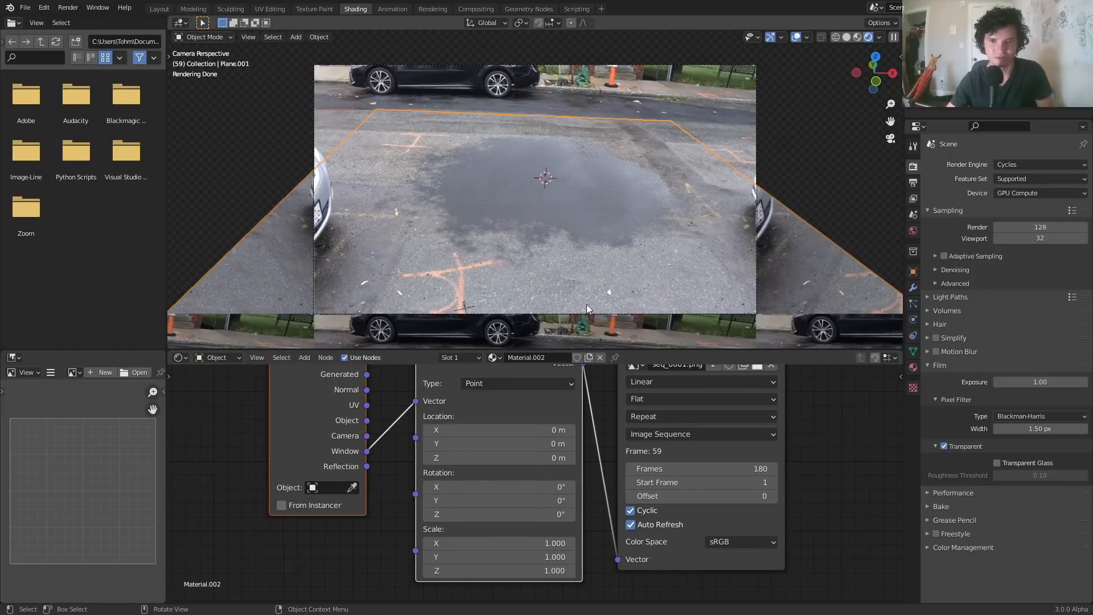
# Set the image sequence's extension mode to Clip
pyautogui.moveTo(644, 426); pyautogui.dragTo(607, 446, button='middle')
pyautogui.click(612, 439)
pyautogui.click(608, 485)
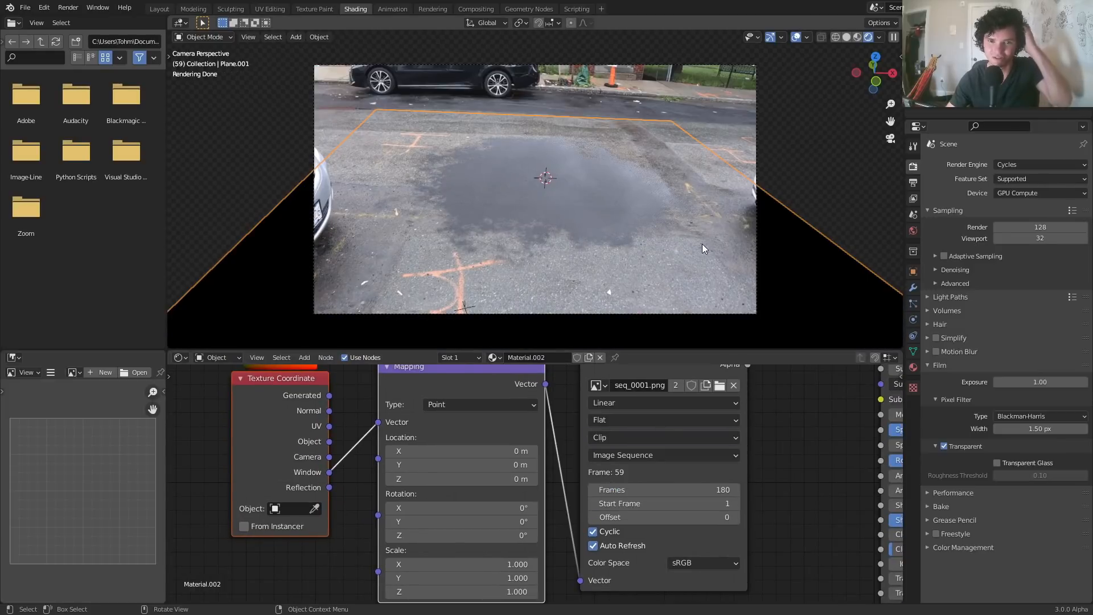
pyautogui.press('g')
pyautogui.press('z')
pyautogui.rightClick(705, 263)
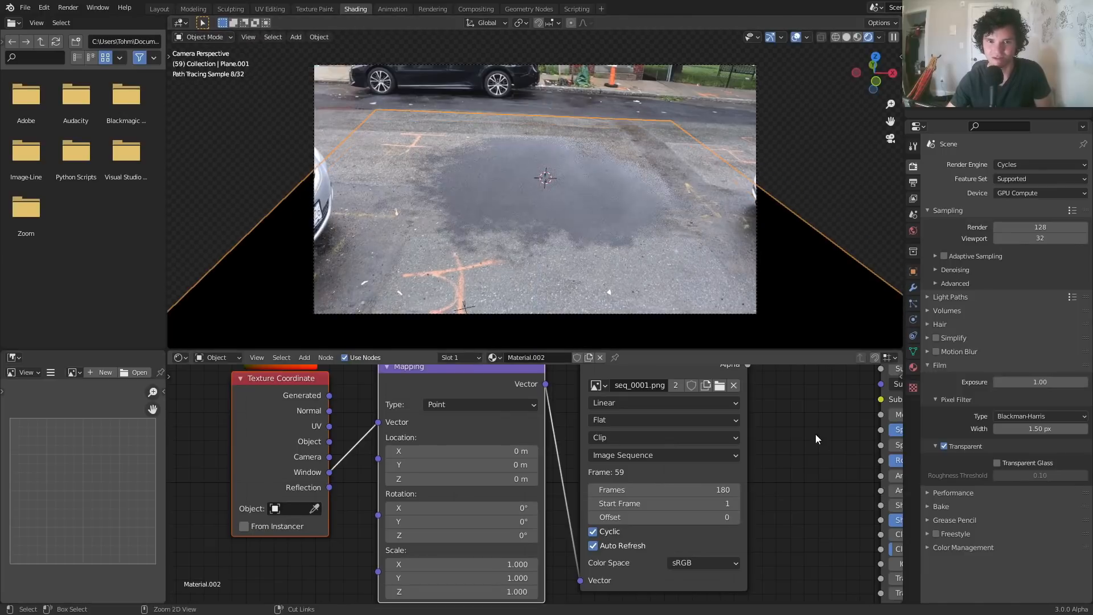
# Connect the footage sequence's colour to the ground plane's Base Color, inspect the plane from outside the camera, and return to camera view
pyautogui.moveTo(795, 425); pyautogui.dragTo(567, 506, button='middle')
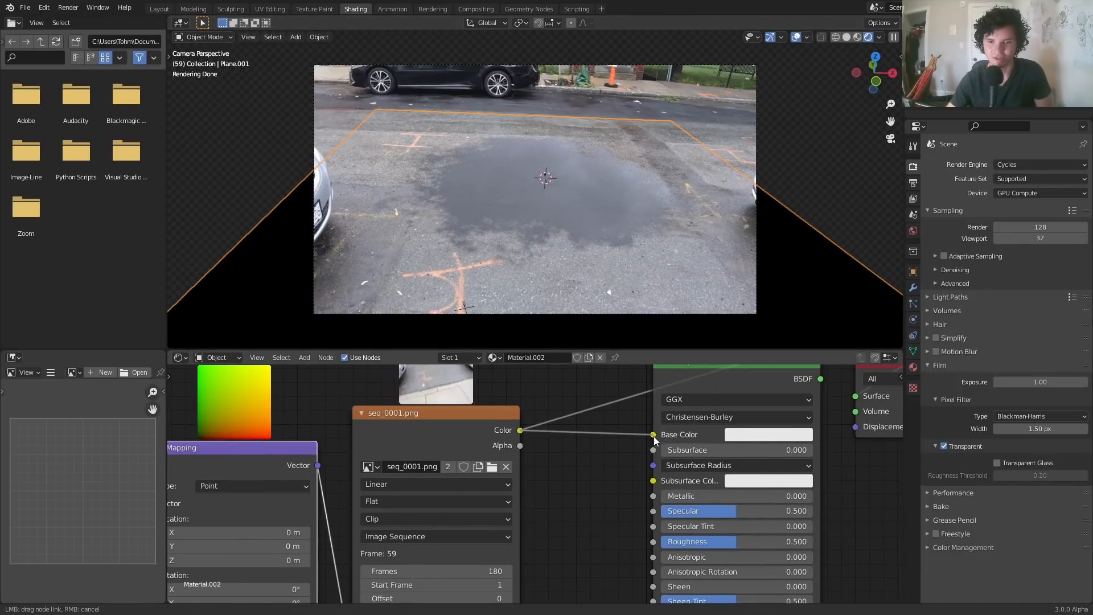
pyautogui.moveTo(637, 437); pyautogui.dragTo(653, 435)
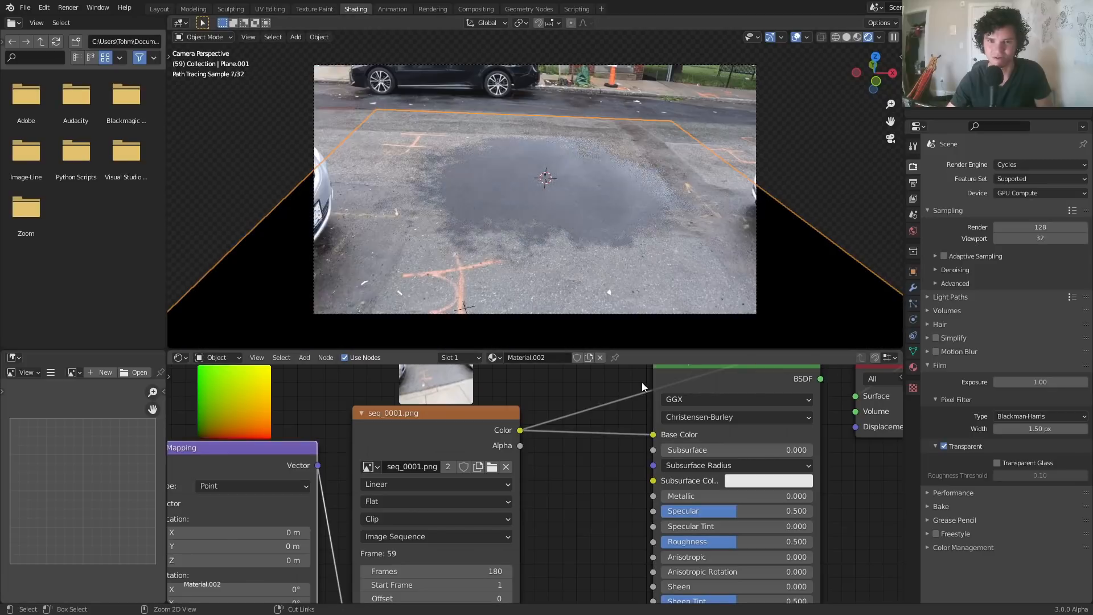
pyautogui.moveTo(603, 179); pyautogui.dragTo(858, 176, button='middle')
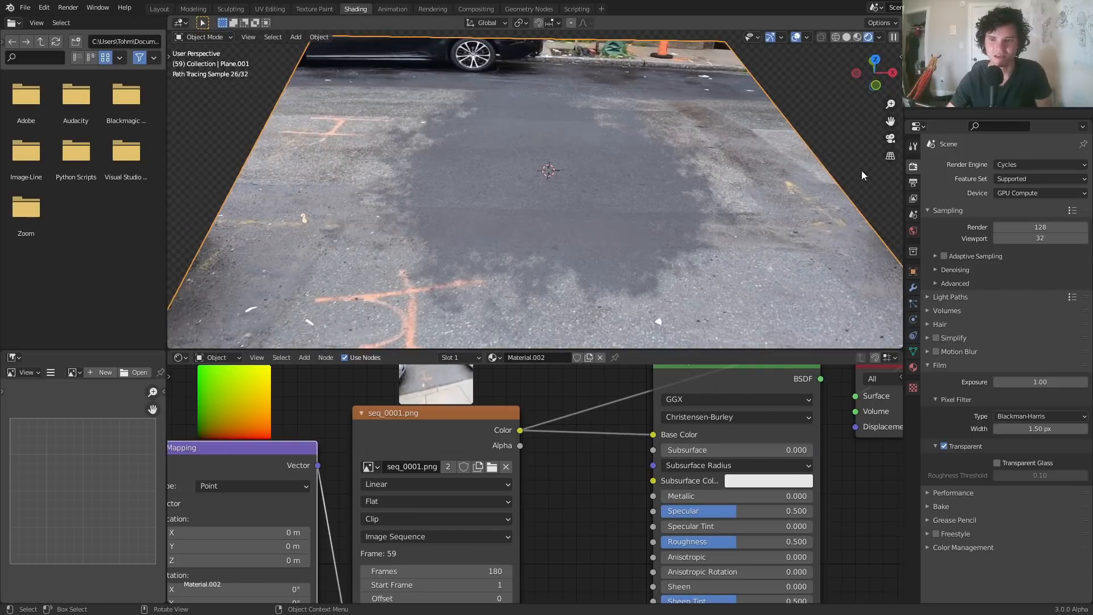
pyautogui.click(887, 140)
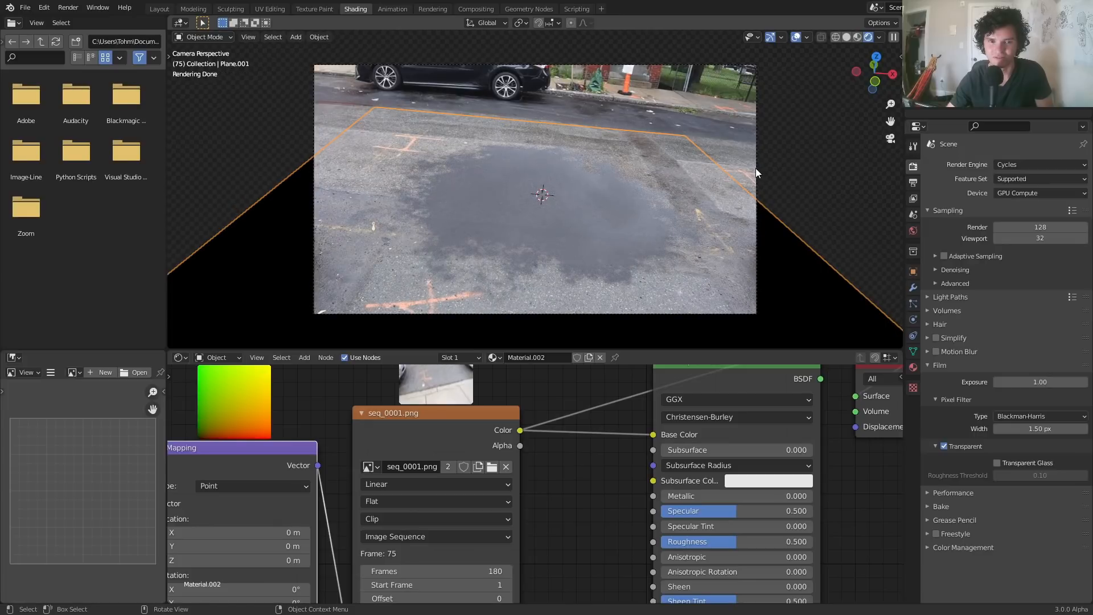
# Delete the footage-textured ground plane and select the puddle plane
pyautogui.press('x')
pyautogui.click(699, 193)
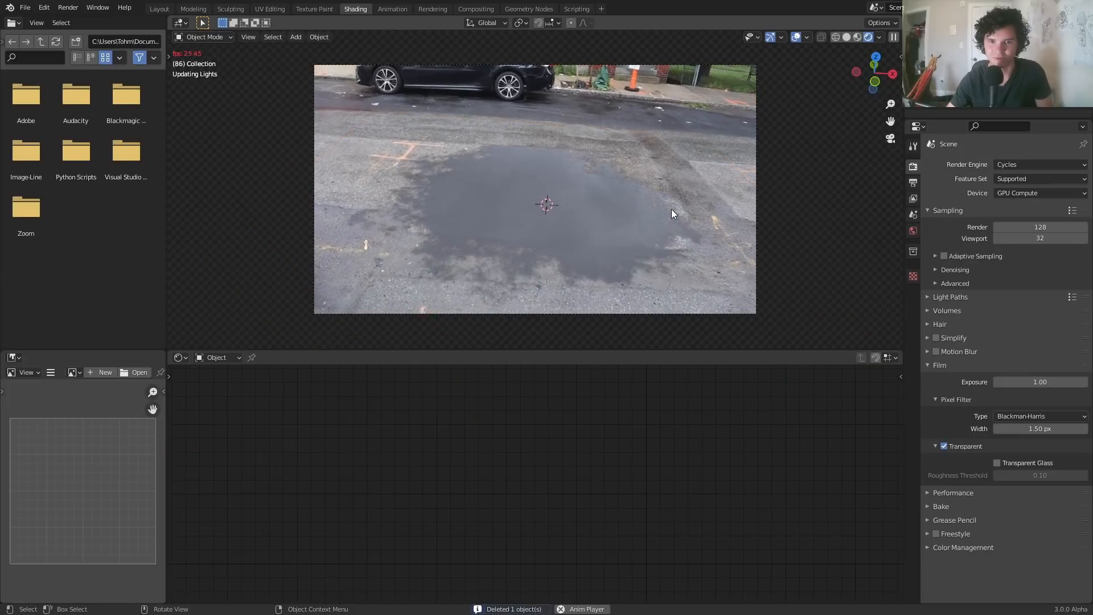
pyautogui.hotkey('ctrl', 'z')
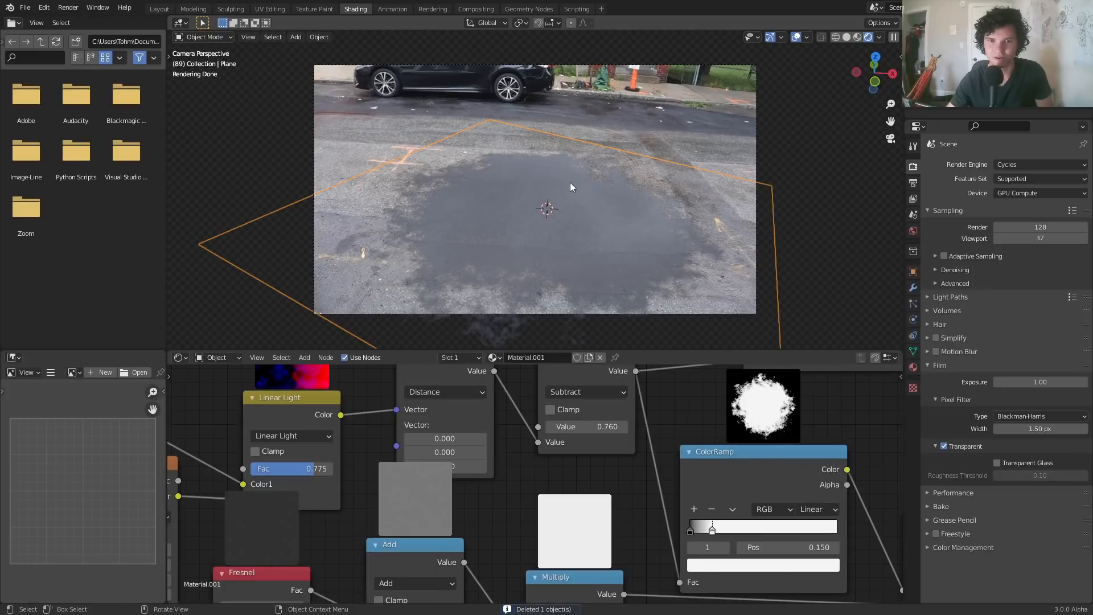
# Enable compositing nodes, spread the Render Layers node away from the Composite and Viewer nodes, and go to frame 1
pyautogui.click(476, 9)
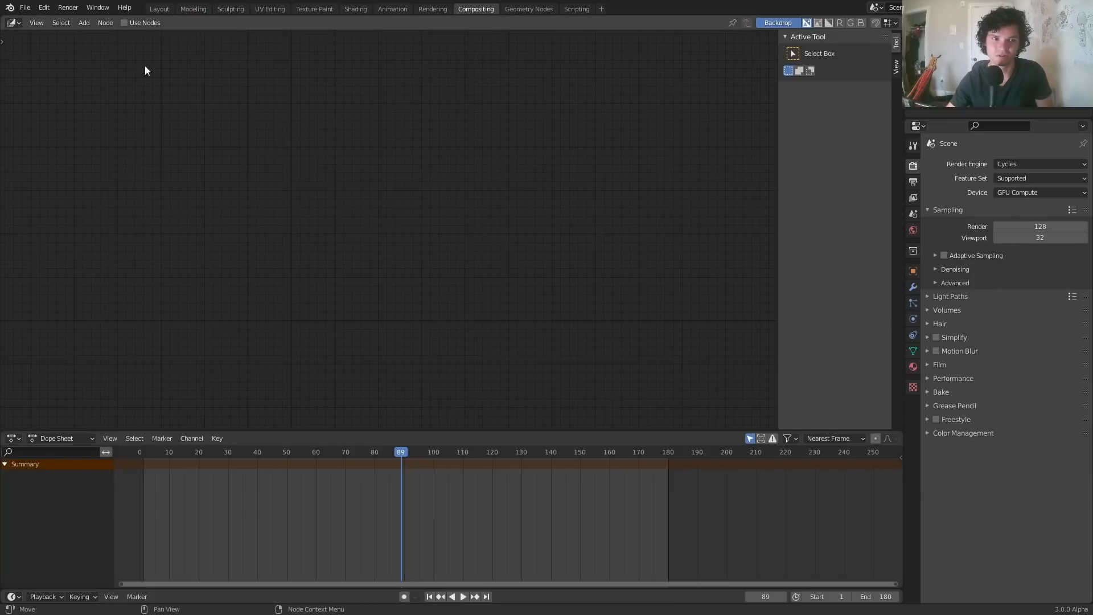
pyautogui.click(124, 23)
pyautogui.moveTo(356, 175); pyautogui.dragTo(34, 129)
pyautogui.moveTo(204, 170); pyautogui.dragTo(431, 181, button='middle')
pyautogui.moveTo(350, 128); pyautogui.dragTo(668, 217)
pyautogui.hotkey('shift', 'Left')
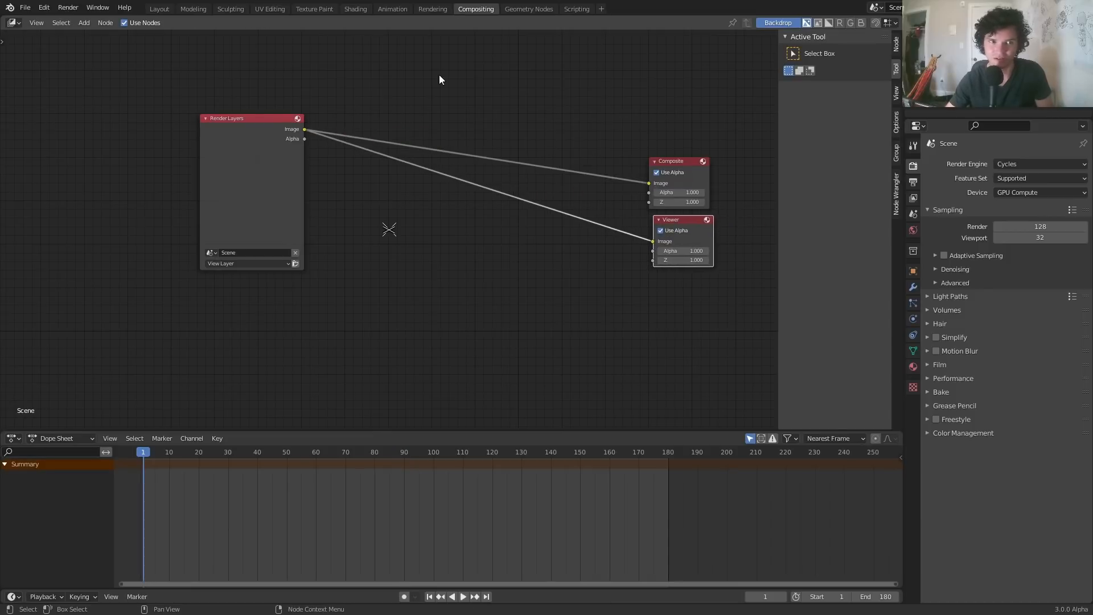
# Turn on Adaptive Sampling in the Cycles render settings
pyautogui.click(161, 8)
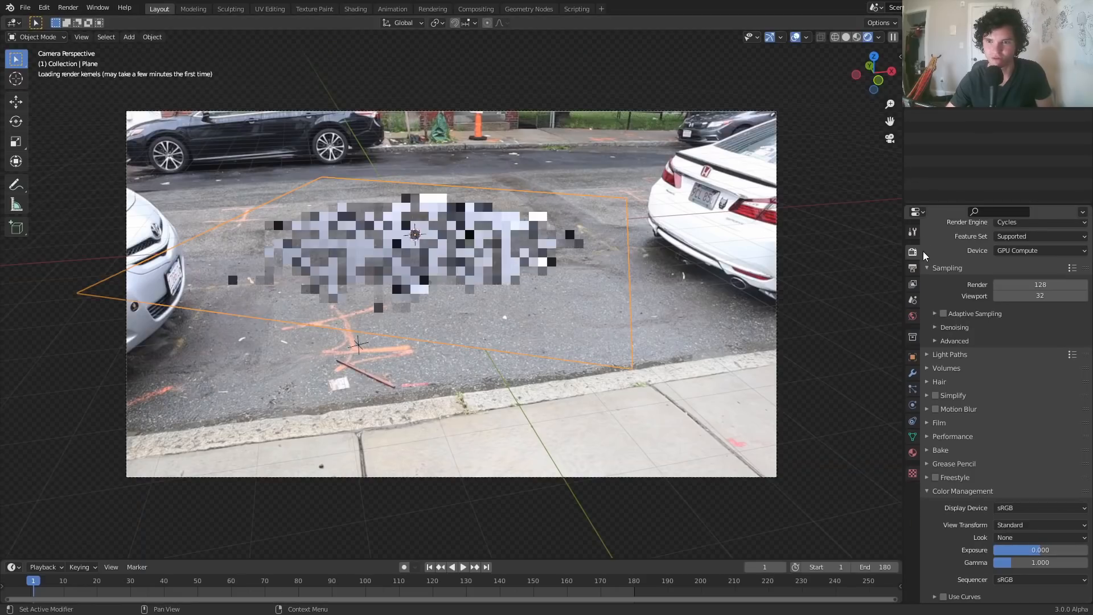
pyautogui.scroll(2, 982, 300)
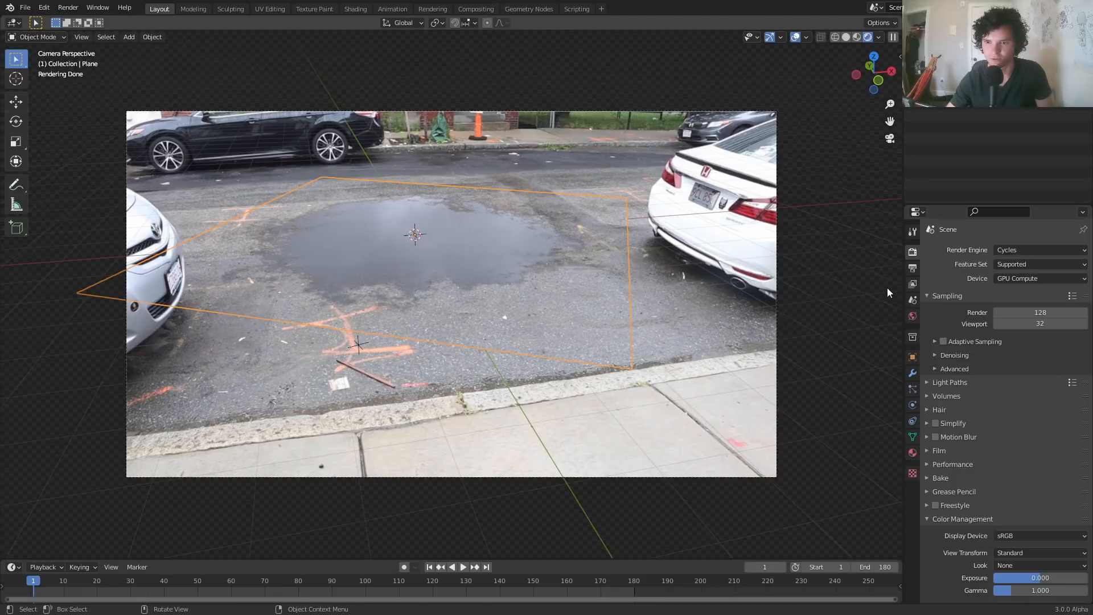
pyautogui.click(943, 341)
# Save the file and render frame 1, closing the render window when it is done
pyautogui.hotkey('ctrl', 's')
pyautogui.press('F12')
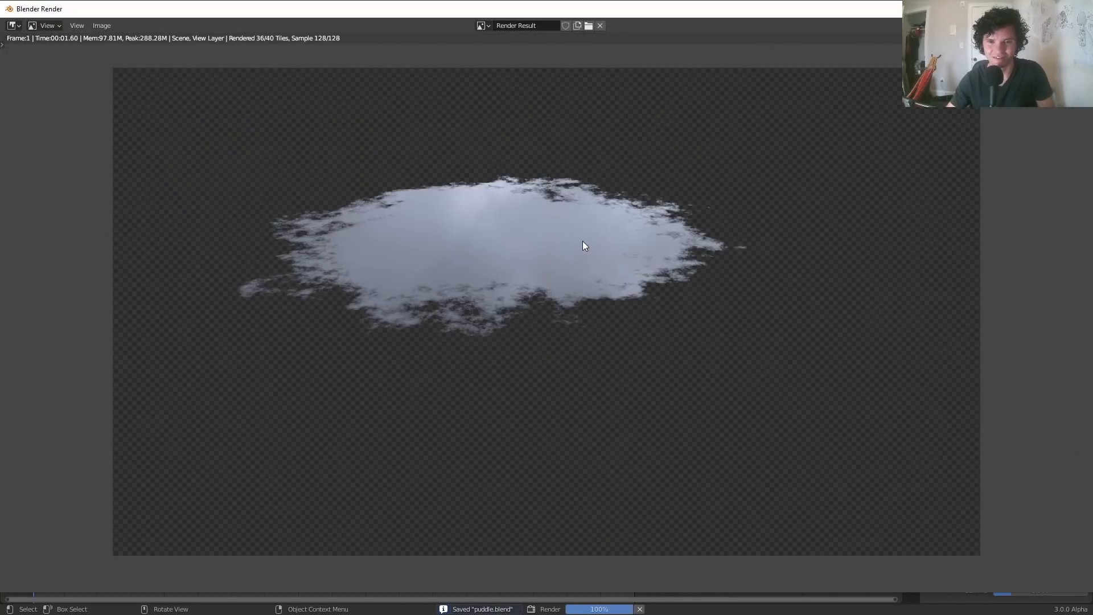
pyautogui.click(1080, 8)
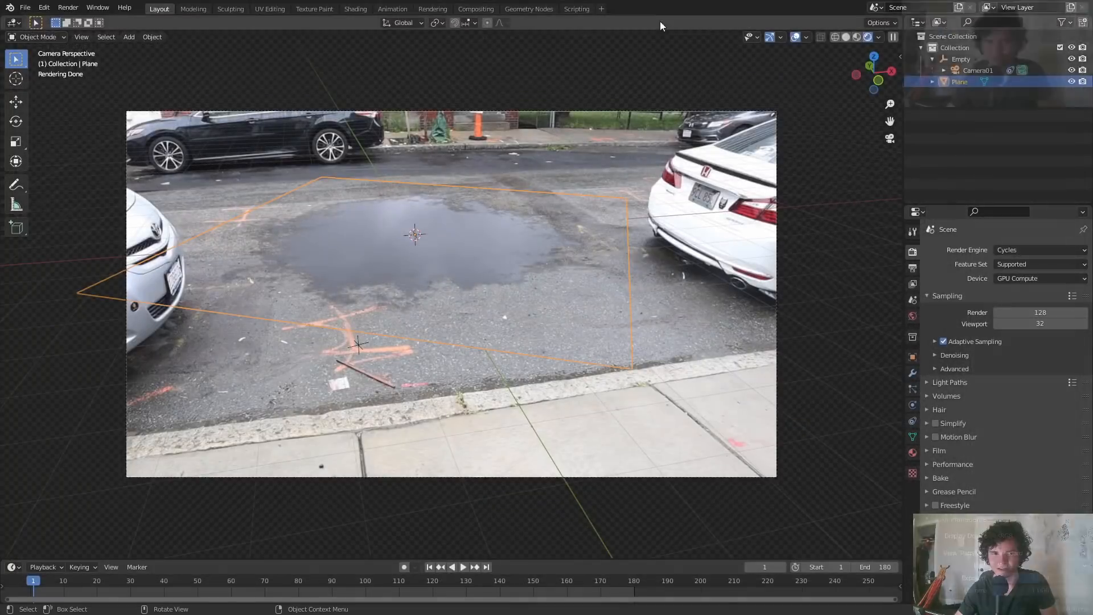
# In the compositor, move the Render Layers node farther from the outputs and add an Image node beneath it
pyautogui.click(485, 9)
pyautogui.moveTo(254, 128); pyautogui.dragTo(104, 120)
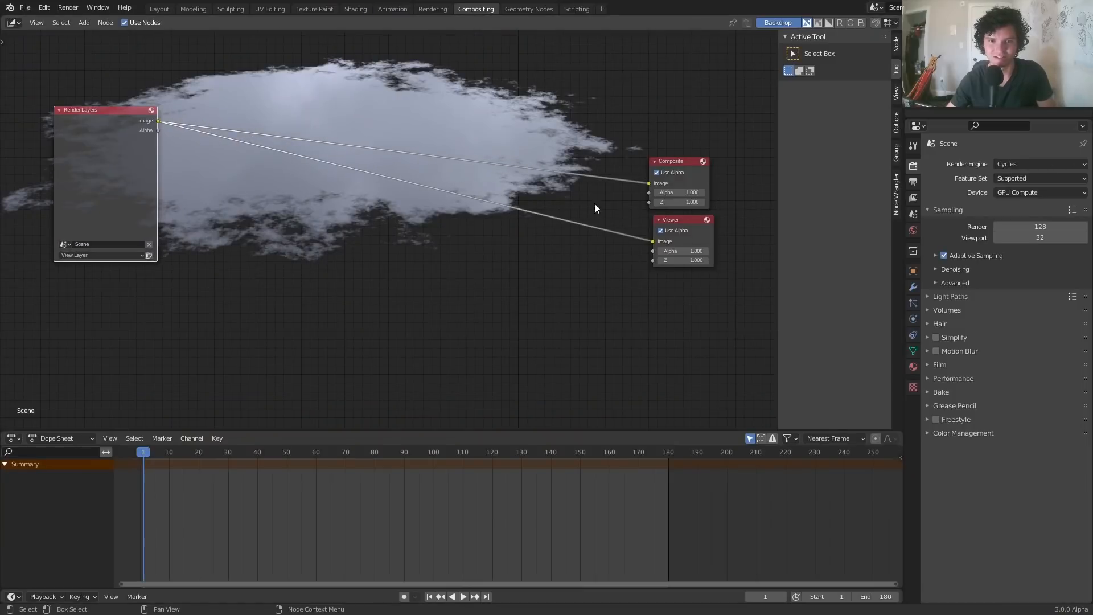
pyautogui.moveTo(463, 212); pyautogui.dragTo(549, 227, button='middle')
pyautogui.hotkey('shift', 'a')
pyautogui.click(381, 134)
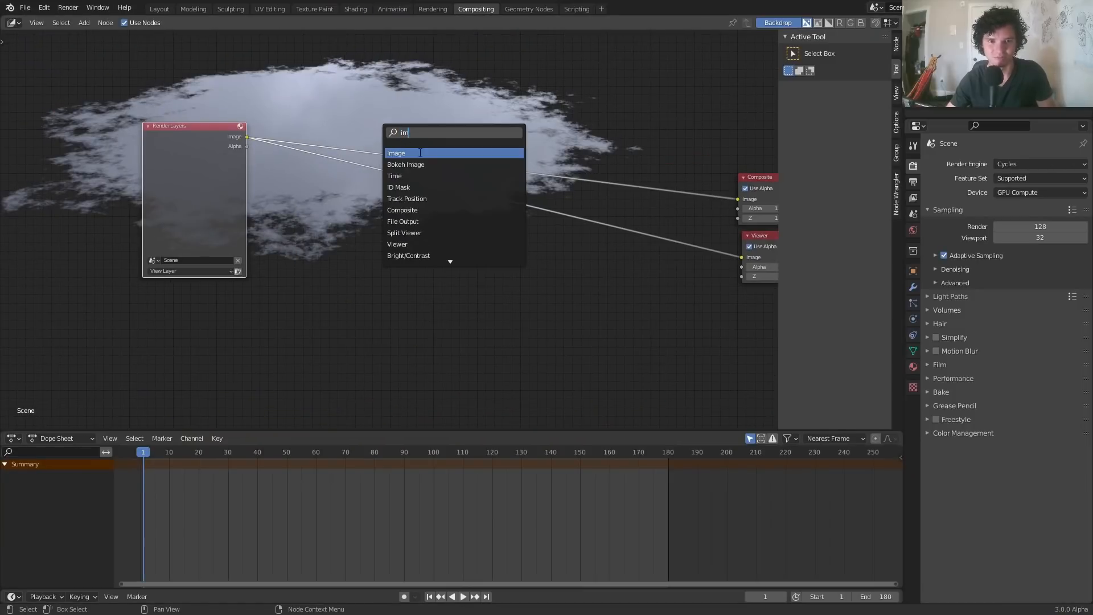
pyautogui.click(420, 153)
# Load all frames from the puddles\2 folder, starting with seq_0001.png, into the Image node
pyautogui.click(208, 364)
pyautogui.click(210, 381)
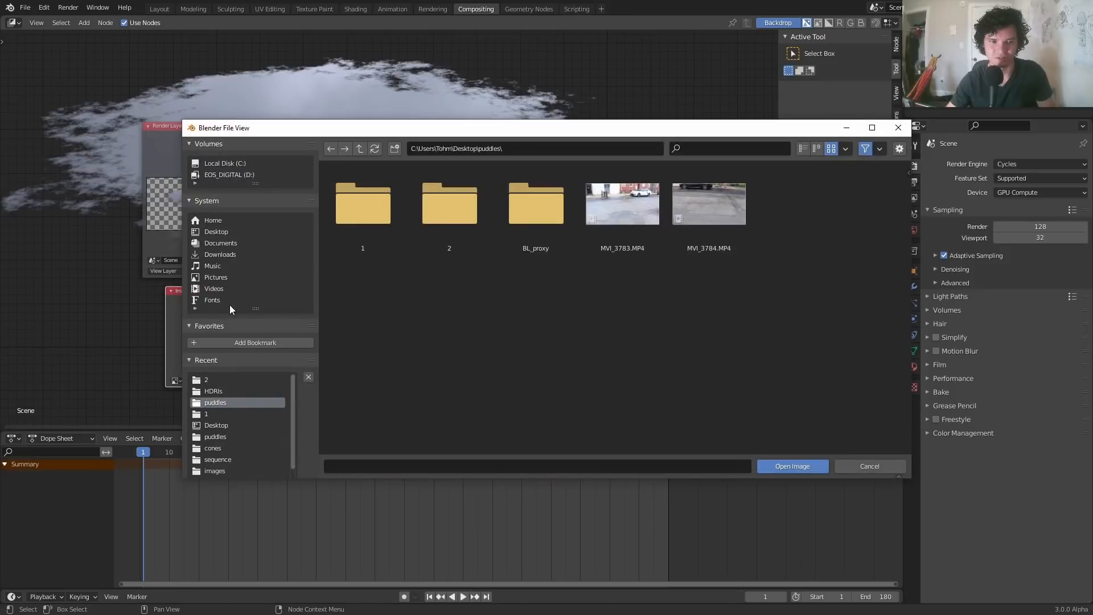
pyautogui.doubleClick(457, 231)
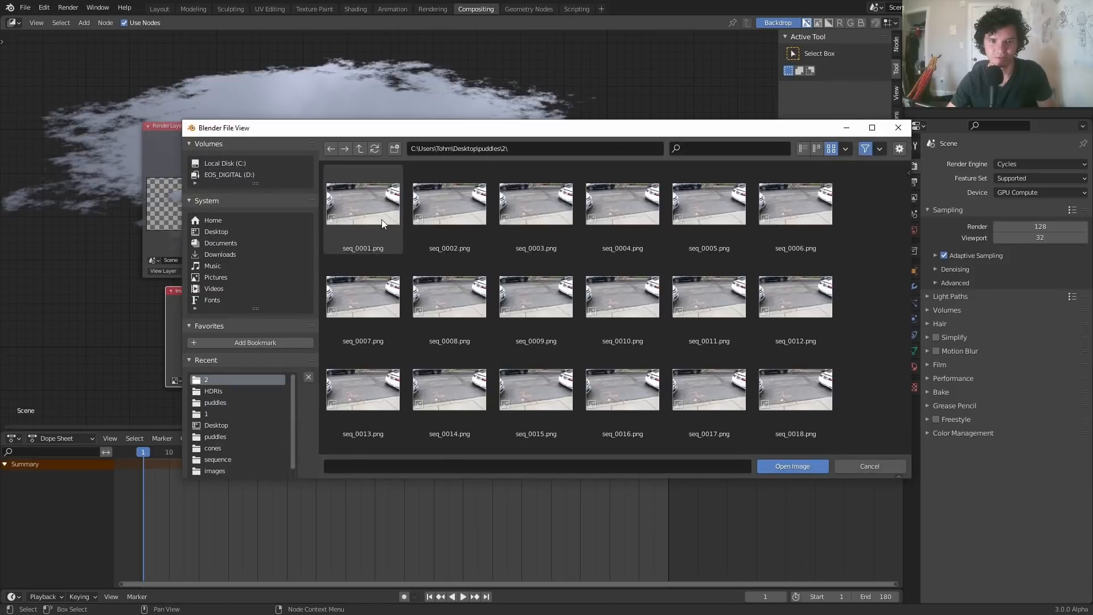
pyautogui.press('a')
pyautogui.click(788, 469)
# Merge the Composite and Viewer links with a reroute and insert an Alpha Over node between it and Render Layers
pyautogui.moveTo(512, 251); pyautogui.dragTo(532, 285, button='middle')
pyautogui.keyDown('shift'); pyautogui.moveTo(532, 285); pyautogui.dragTo(522, 185, button='right'); pyautogui.keyUp('shift')
pyautogui.hotkey('shift', 'a')
pyautogui.click(475, 175)
pyautogui.write('a')
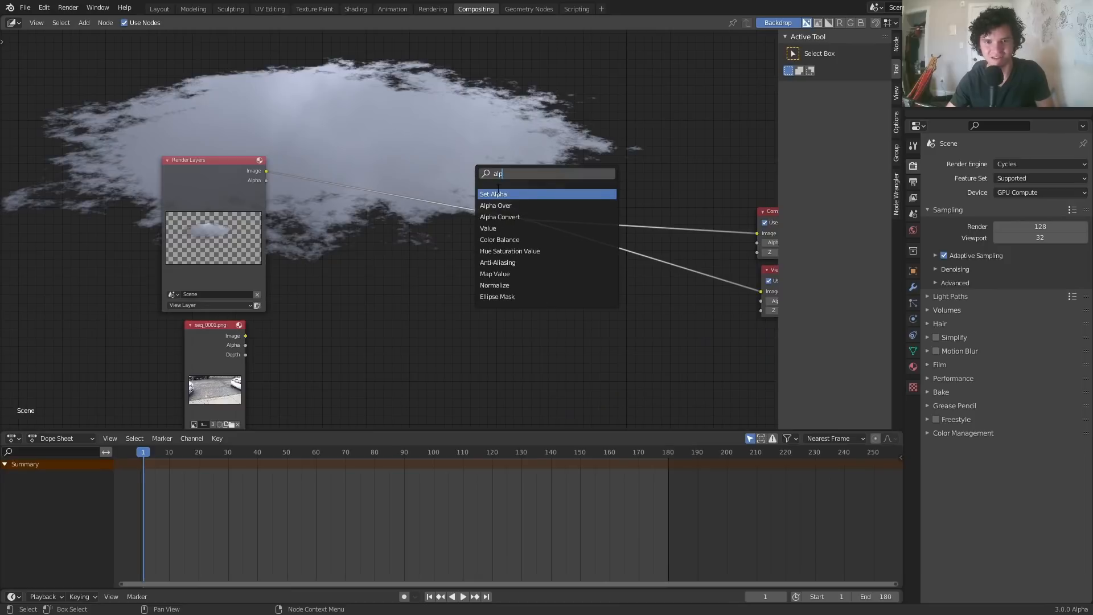
pyautogui.write('lp')
pyautogui.click(495, 205)
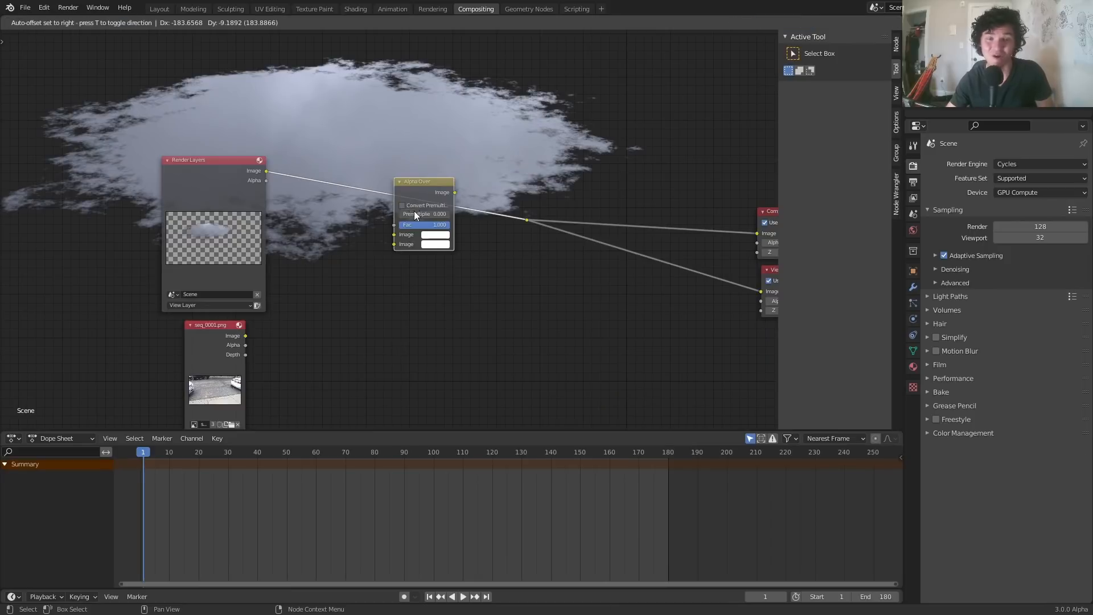
pyautogui.click(414, 211)
# Wire the footage as Alpha Over's background with the puddle render on top, and move Render Layers aside to make room
pyautogui.moveTo(248, 341); pyautogui.dragTo(340, 303)
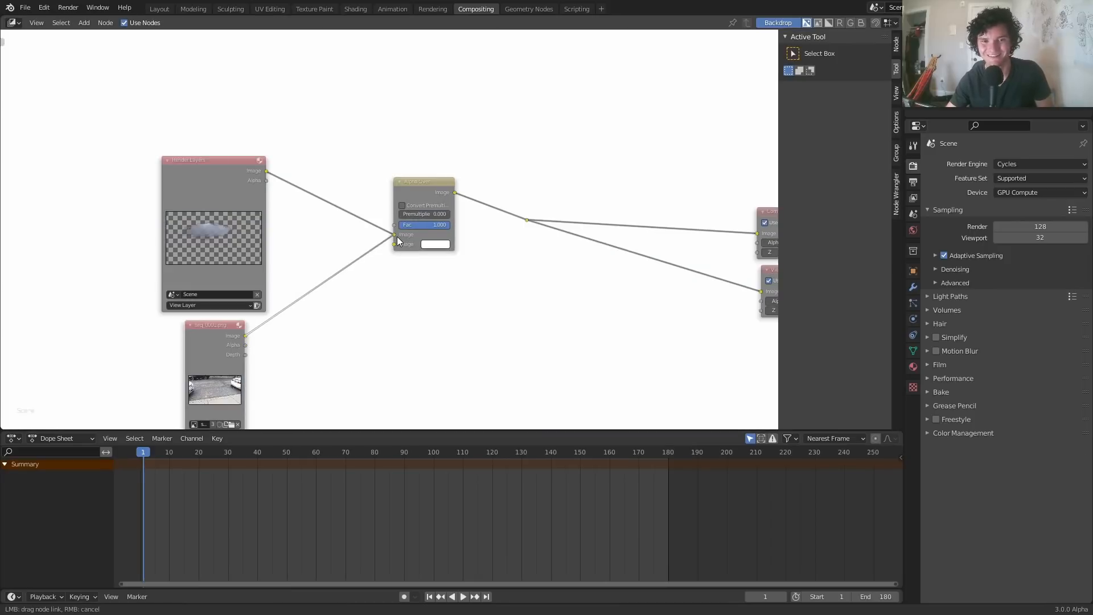
pyautogui.moveTo(398, 237); pyautogui.dragTo(398, 237)
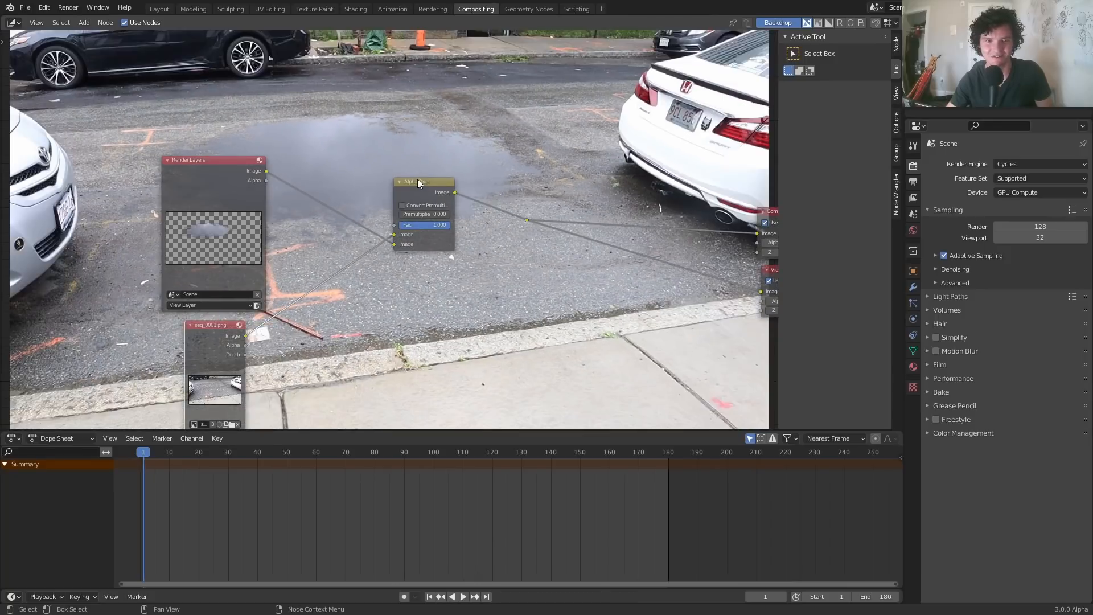
pyautogui.press('v')
pyautogui.moveTo(219, 194); pyautogui.dragTo(133, 194)
# Insert a Gamma node between Render Layers and Alpha Over
pyautogui.moveTo(189, 202); pyautogui.dragTo(279, 225, button='middle')
pyautogui.scroll(3, 312, 194)
pyautogui.moveTo(316, 190); pyautogui.dragTo(197, 225, button='middle')
pyautogui.hotkey('shift', 'a')
pyautogui.click(261, 188)
pyautogui.write('ga')
pyautogui.click(279, 207)
pyautogui.click(284, 249)
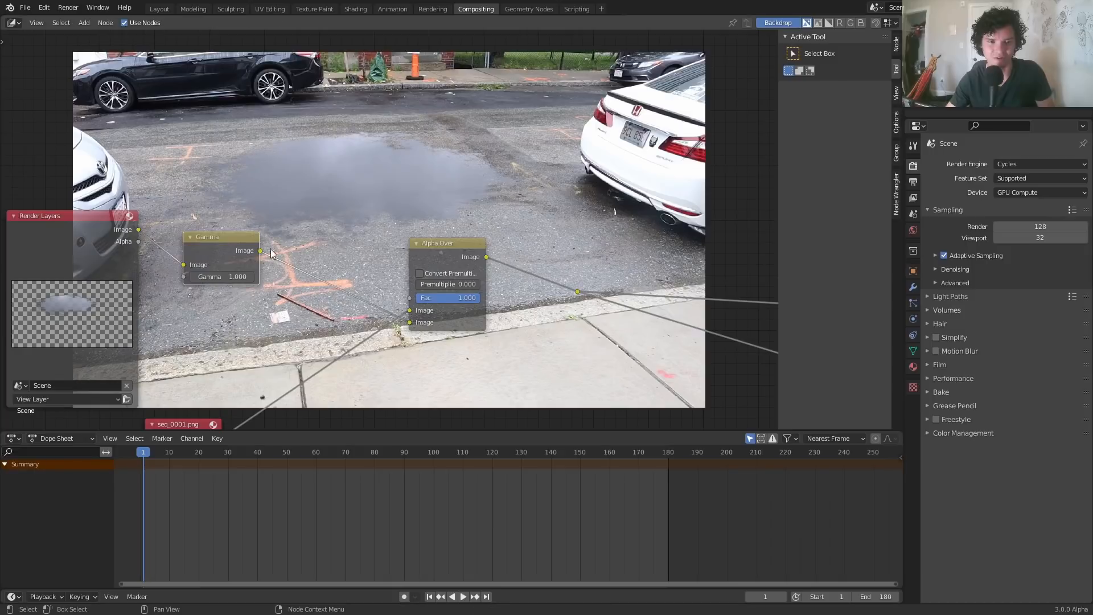
# Set the Gamma node to 1.100 and render frame 79 to check the composite
pyautogui.moveTo(231, 275)
pyautogui.mouseDown()
pyautogui.moveTo(253, 275)
pyautogui.moveTo(231, 277)
pyautogui.mouseUp()
pyautogui.click(229, 278)
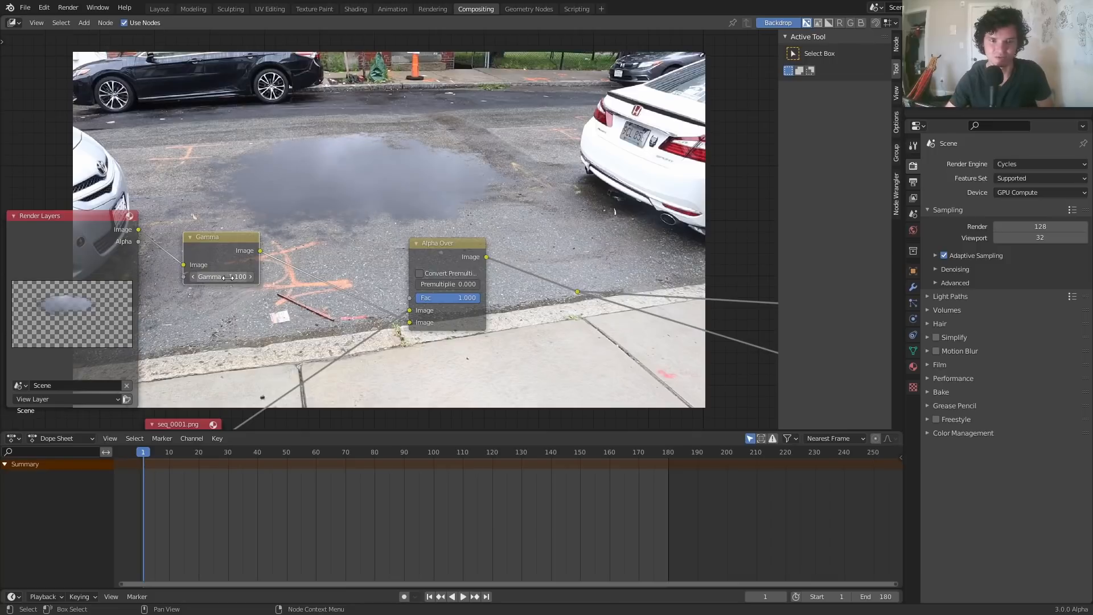
pyautogui.click(371, 452)
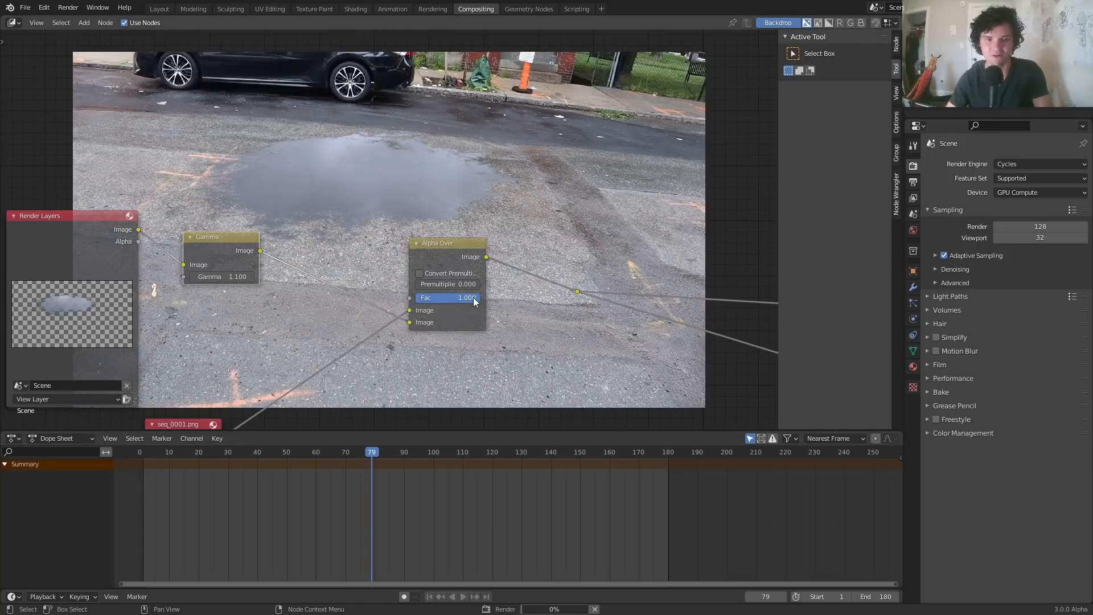
pyautogui.press('F12')
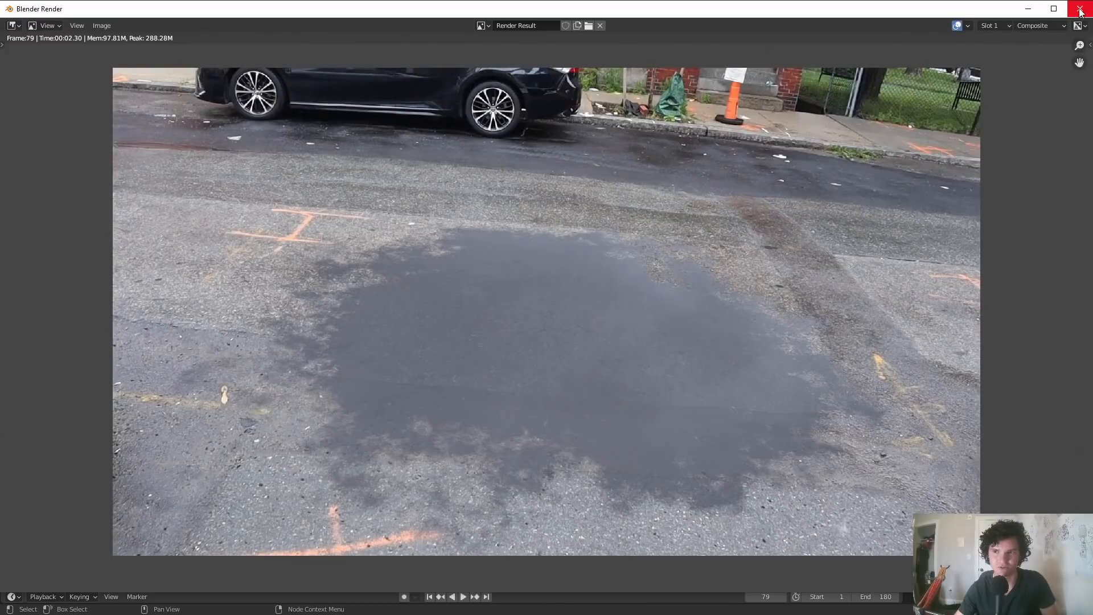
pyautogui.click(1081, 10)
# Reset the Gamma node to its default of 1.000, try a gamma of 2.000, and undo that trial
pyautogui.moveTo(223, 283); pyautogui.dragTo(300, 361, button='middle')
pyautogui.press('BackSpace')
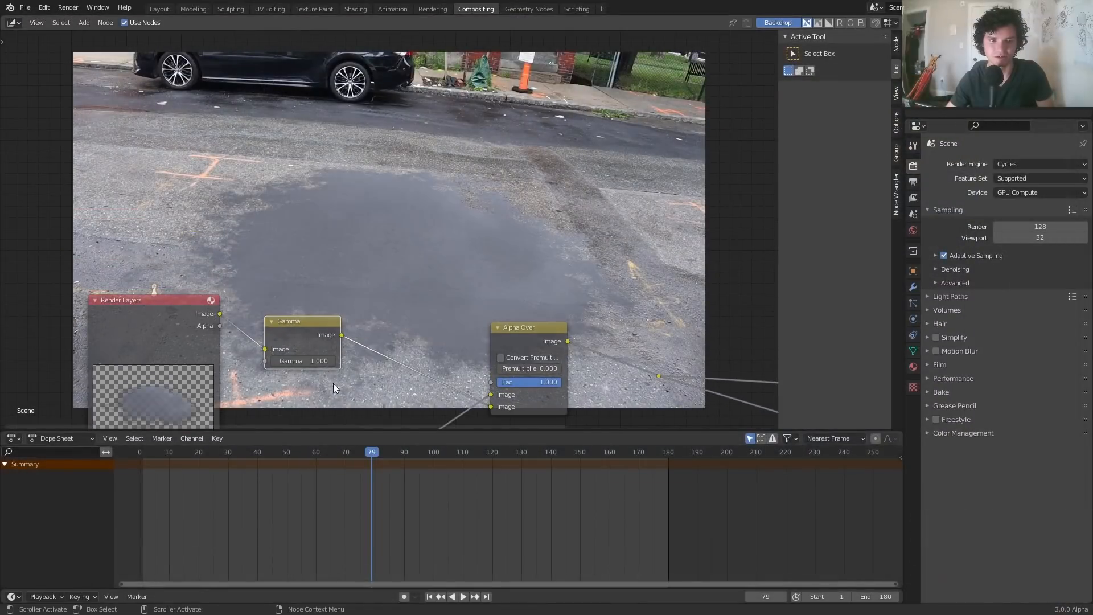
pyautogui.moveTo(313, 362); pyautogui.dragTo(337, 362)
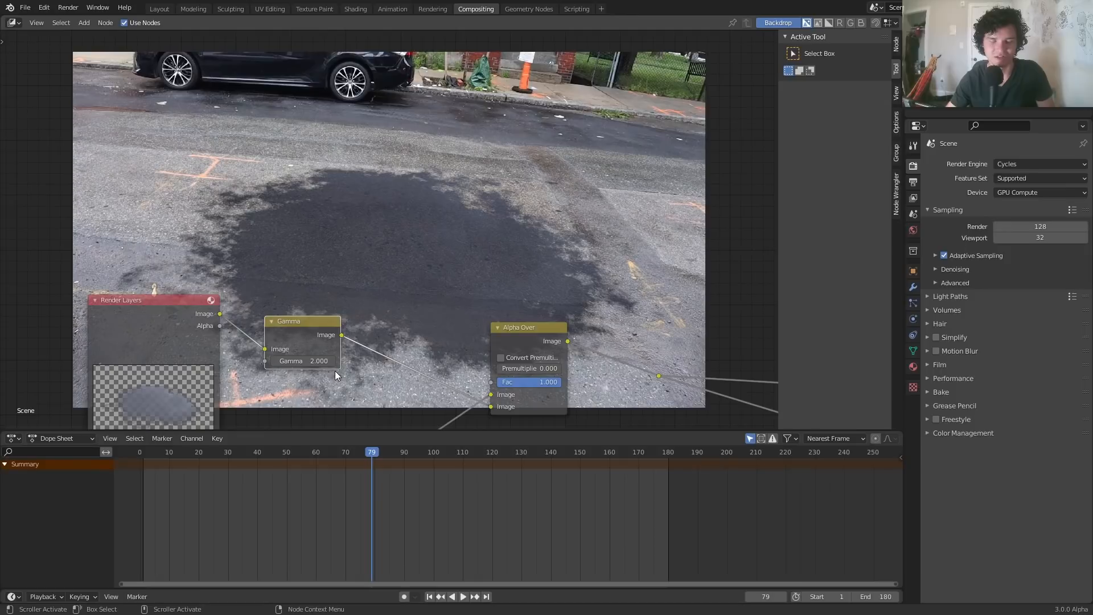
pyautogui.hotkey('ctrl', 'z')
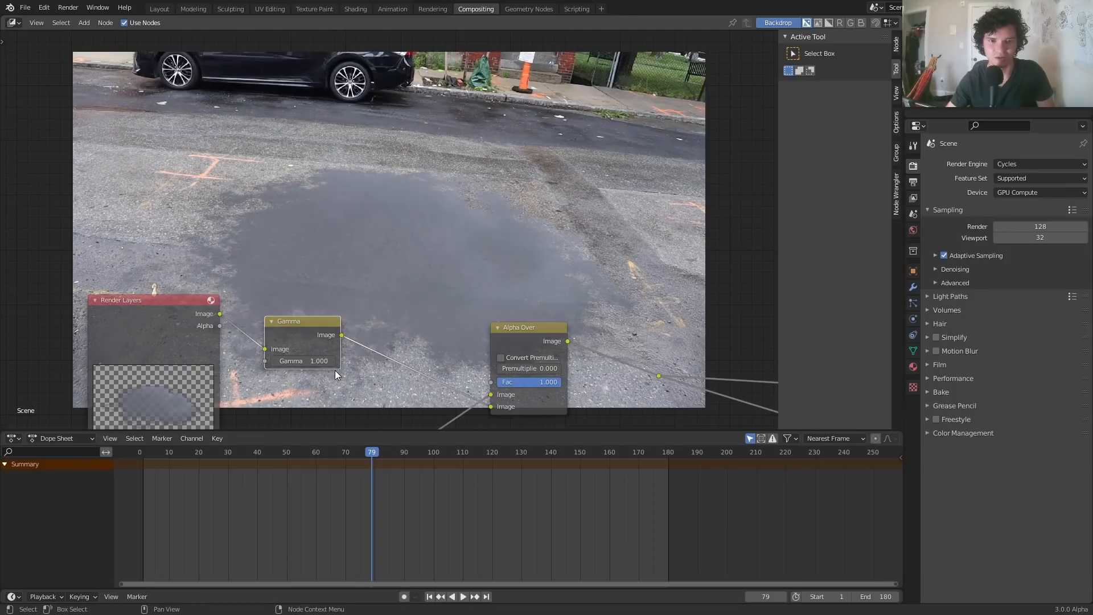
# Return to the Layout workspace, save puddle.blend, and leave fullscreen mode
pyautogui.click(159, 9)
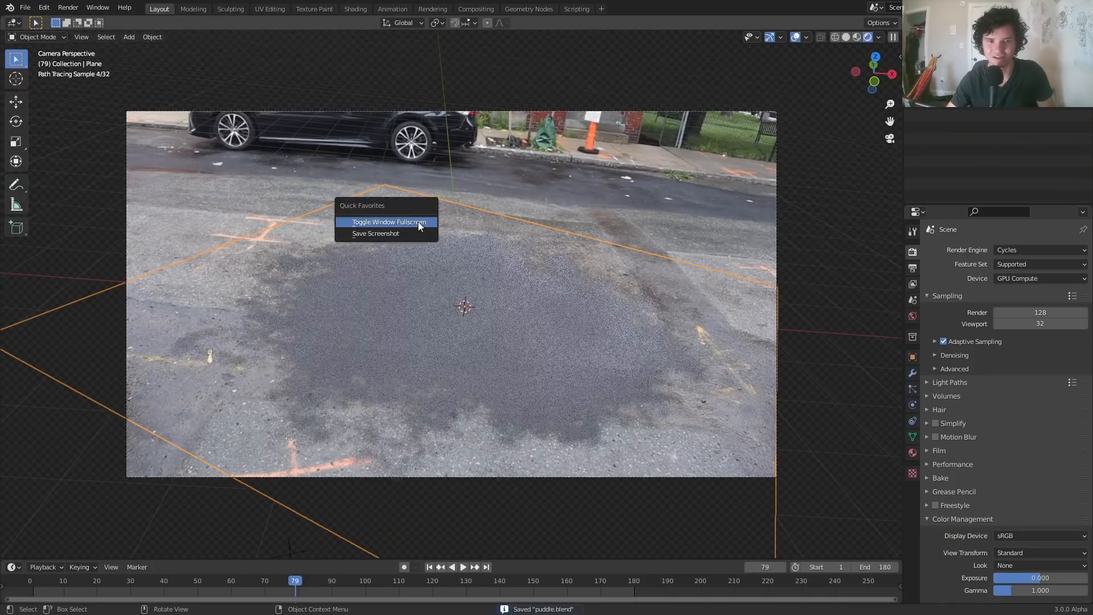
pyautogui.hotkey('alt', 'F11')
pyautogui.click(407, 604)
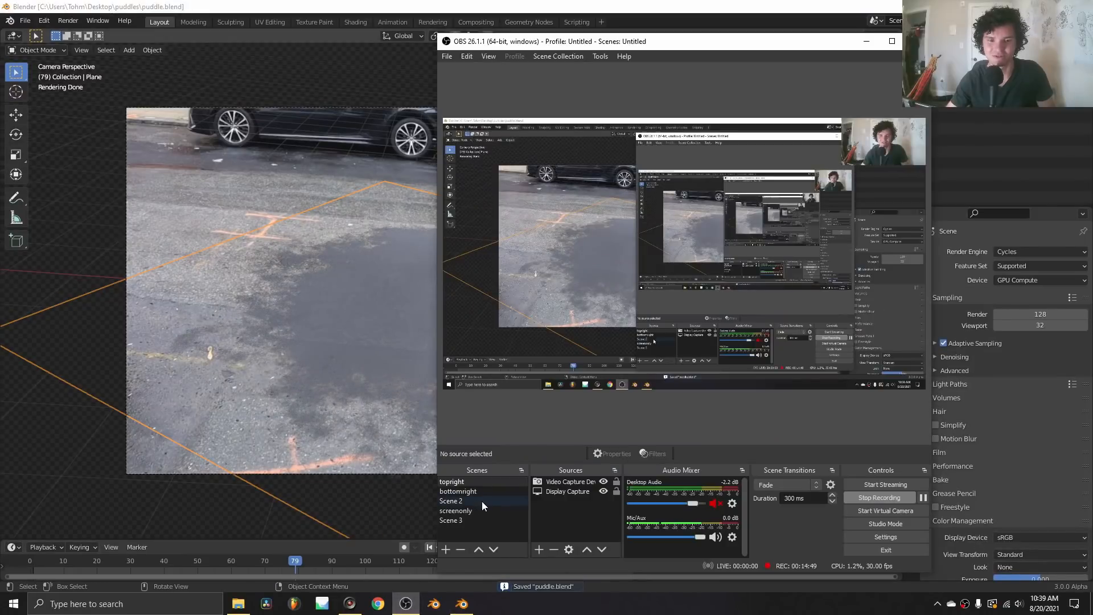
pyautogui.click(472, 501)
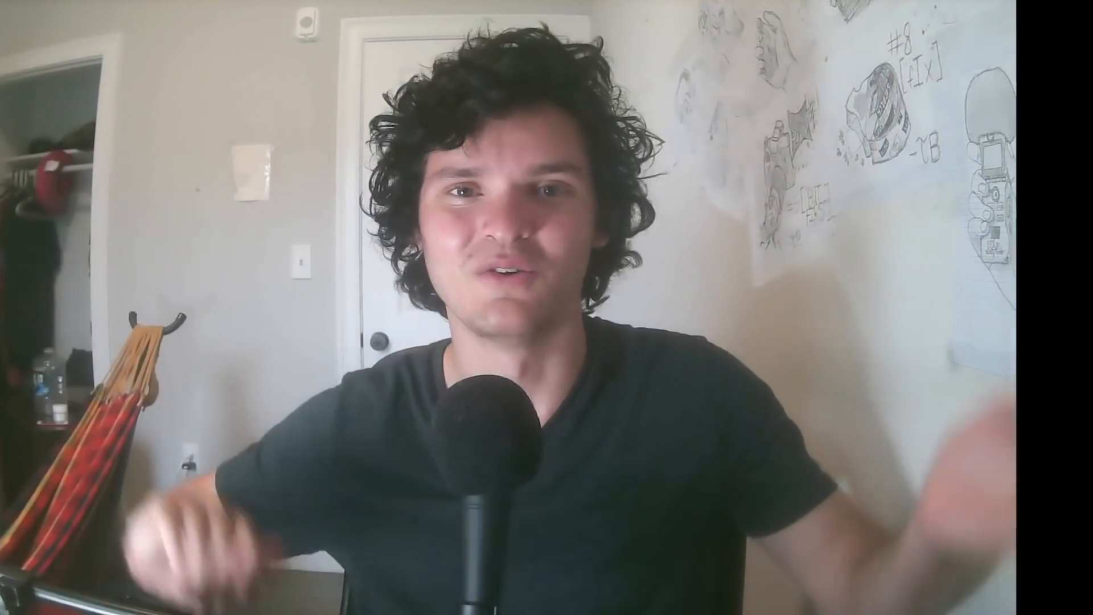